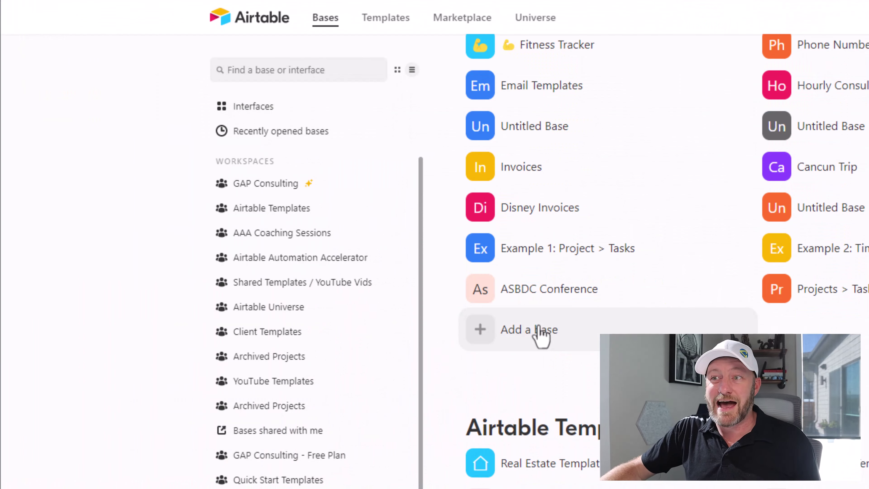
# Create a new base named Simple Inquiry and rename its table to Inquiries
pyautogui.click(540, 328)
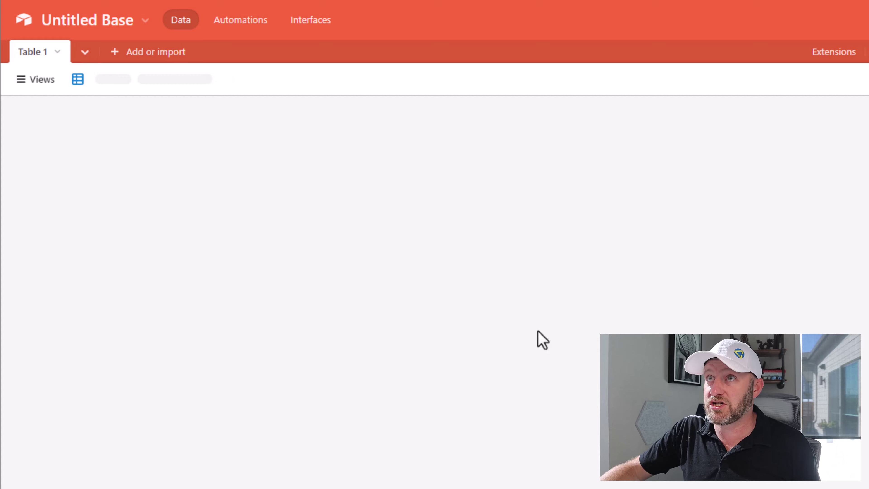
pyautogui.click(66, 24)
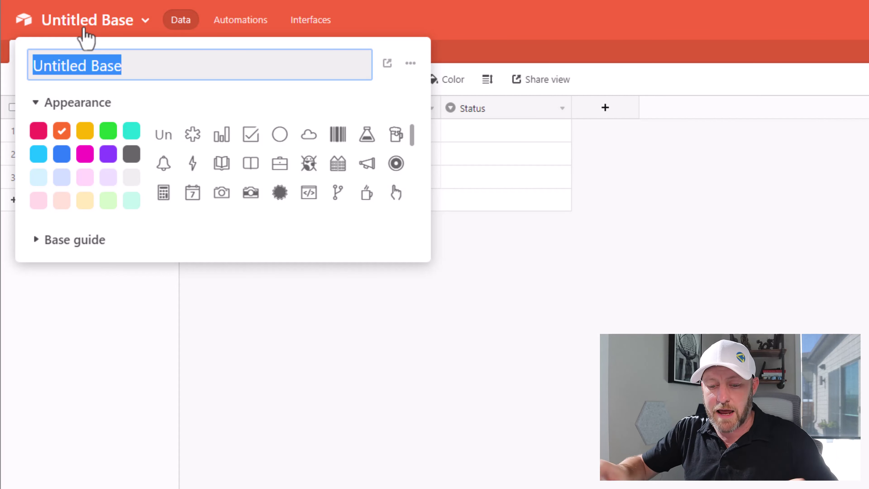
pyautogui.write('Simple ')
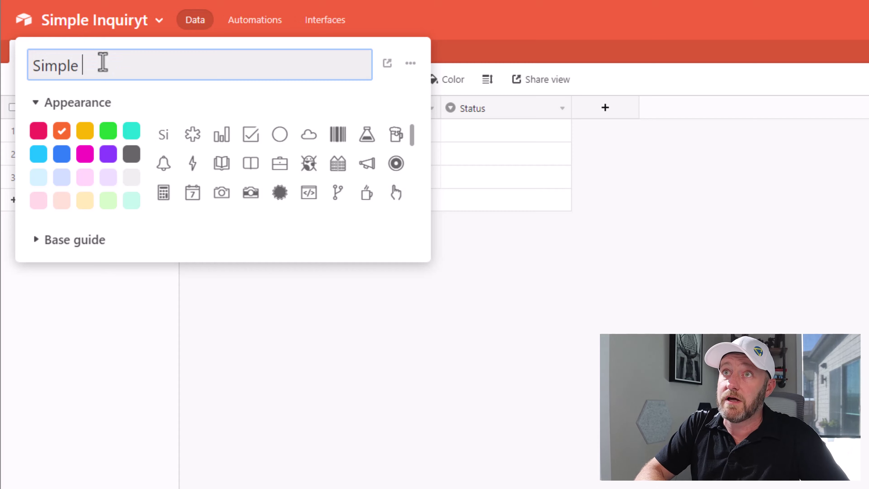
pyautogui.write('Inquiry')
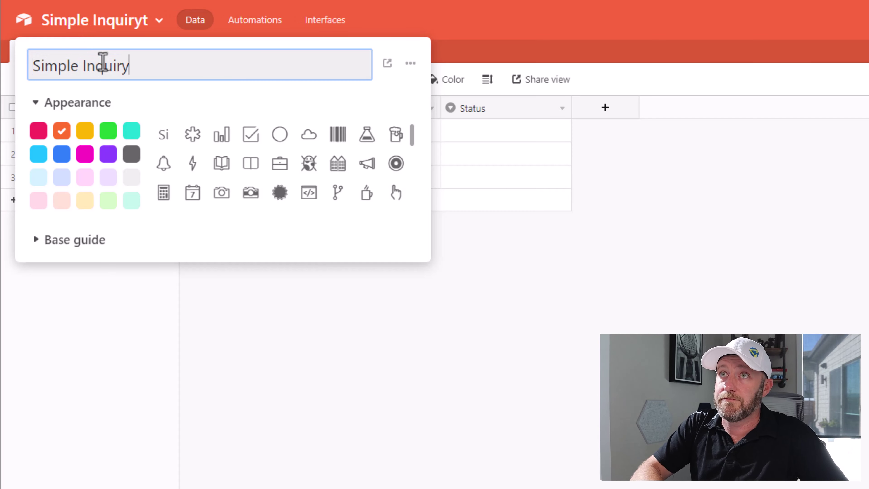
pyautogui.press('Return')
pyautogui.doubleClick(40, 52)
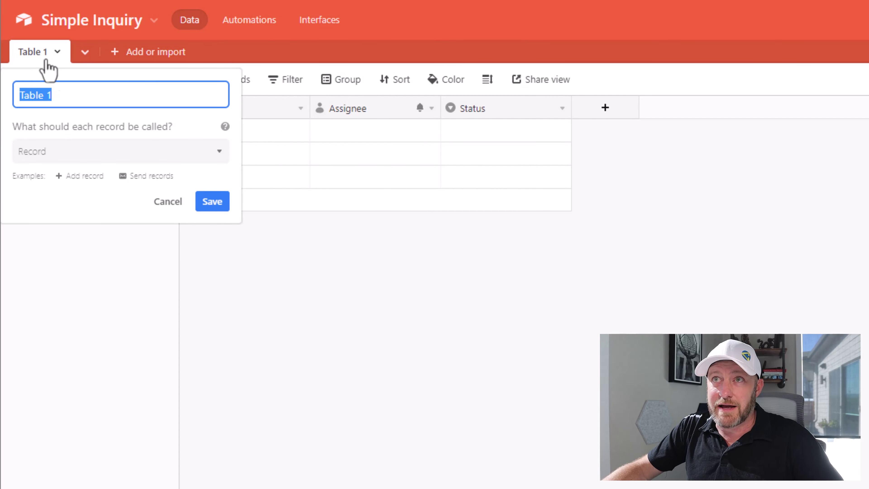
pyautogui.write('Inquiries')
pyautogui.press('Return')
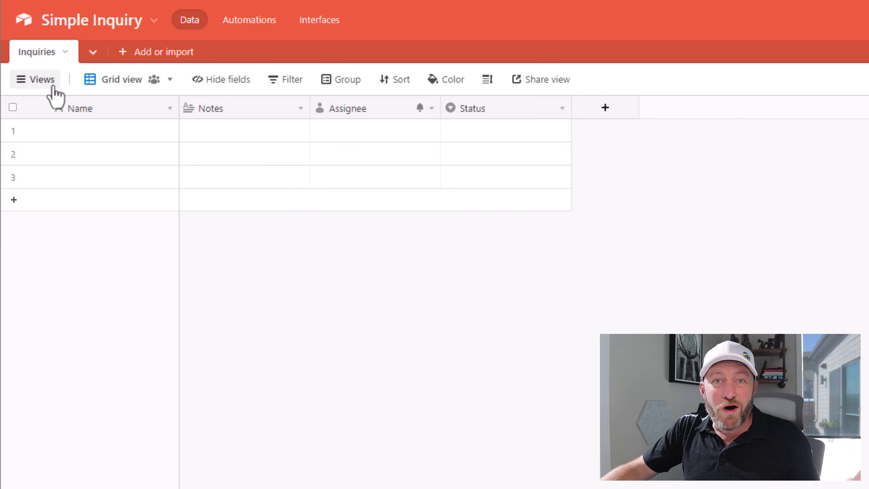
# Delete the Notes, Assignee and Status fields
pyautogui.rightClick(207, 118)
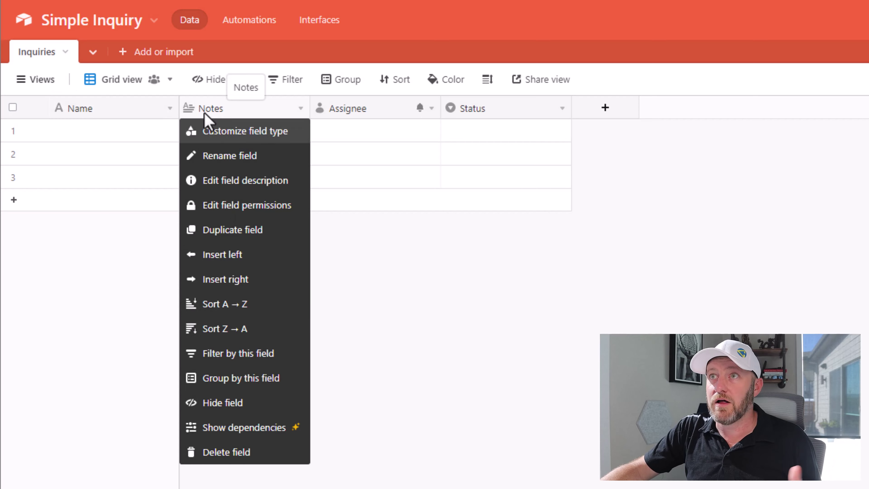
pyautogui.click(229, 451)
pyautogui.rightClick(233, 119)
pyautogui.click(233, 456)
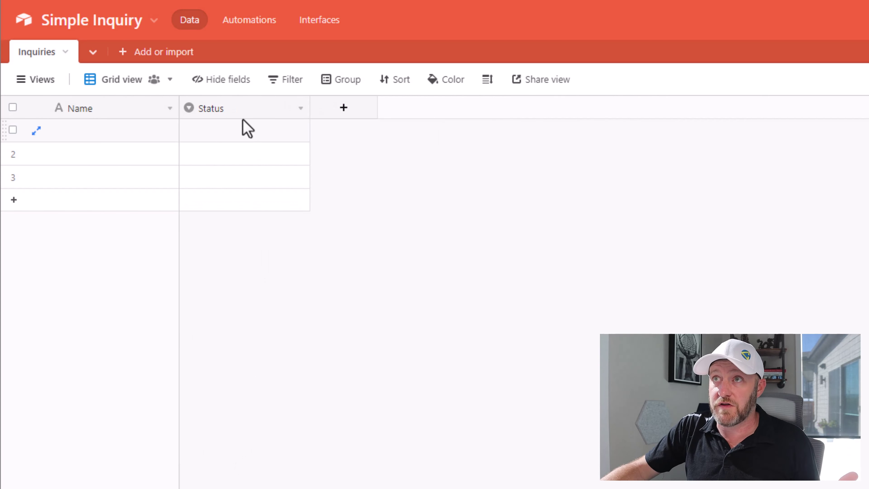
pyautogui.rightClick(241, 109)
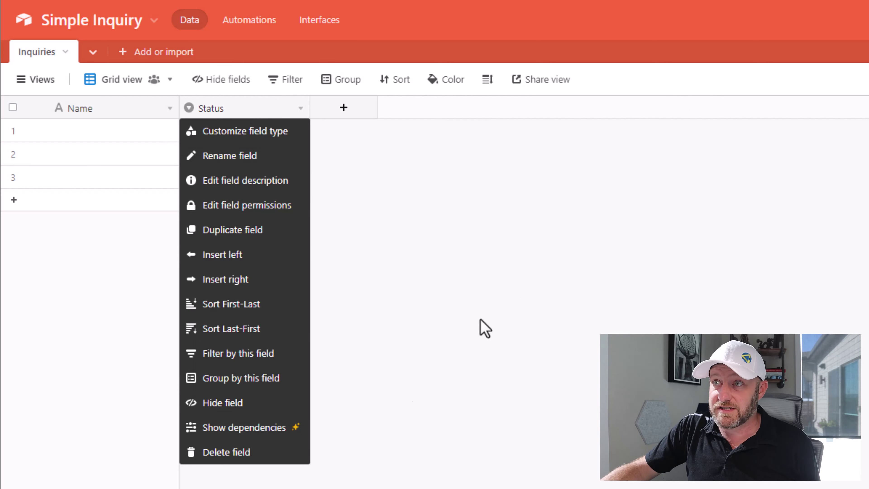
pyautogui.click(223, 458)
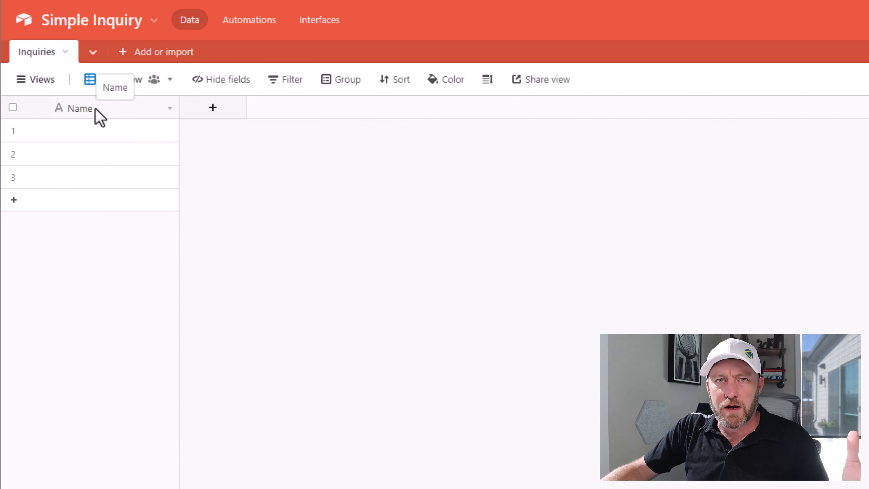
# Add a single line text field named Full Name
pyautogui.click(221, 116)
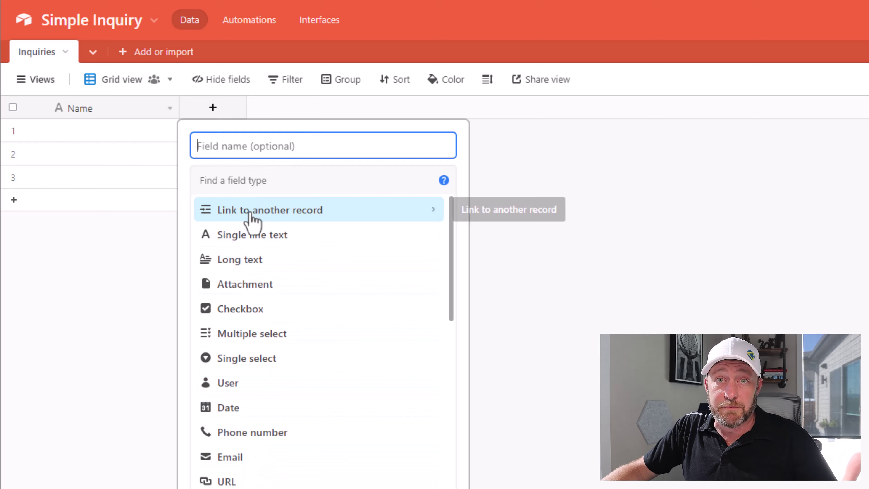
pyautogui.click(260, 241)
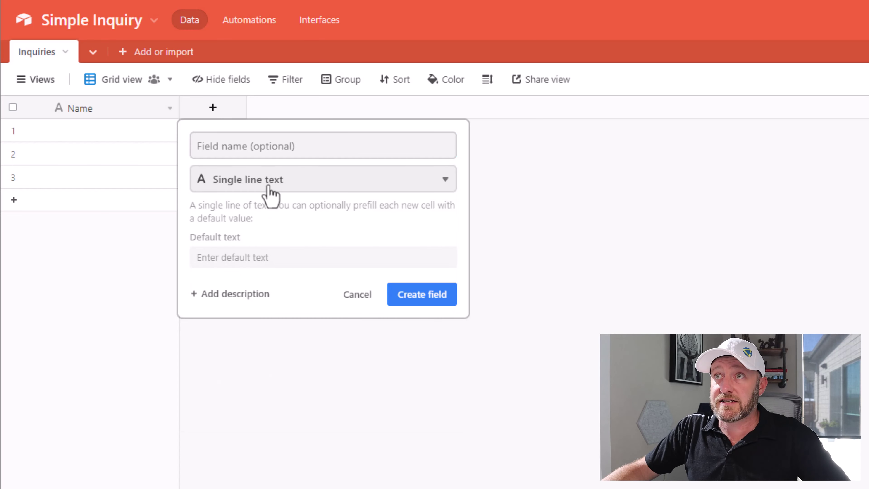
pyautogui.click(266, 146)
pyautogui.write('Full Name')
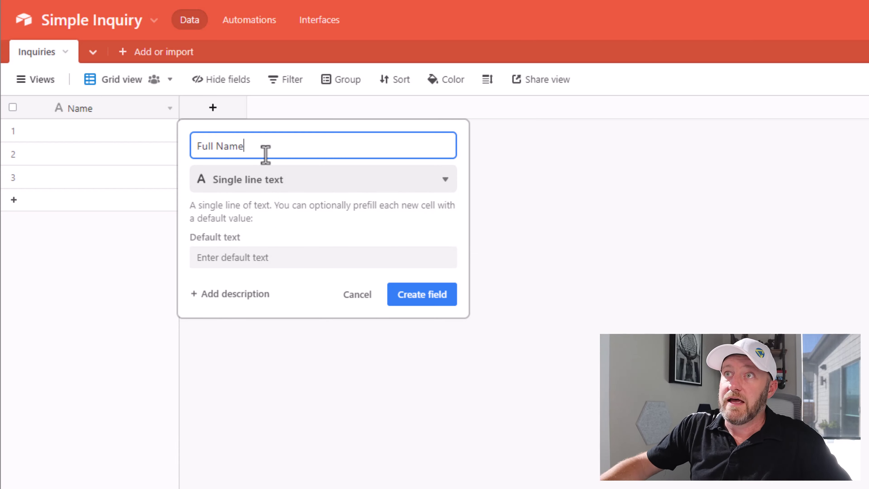
pyautogui.click(427, 297)
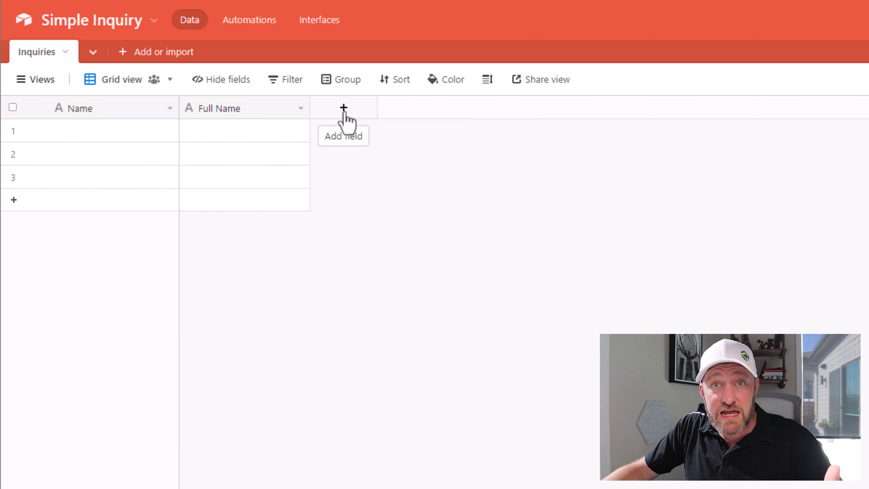
# Add a field named Email with the Email field type
pyautogui.click(344, 113)
pyautogui.write('Email')
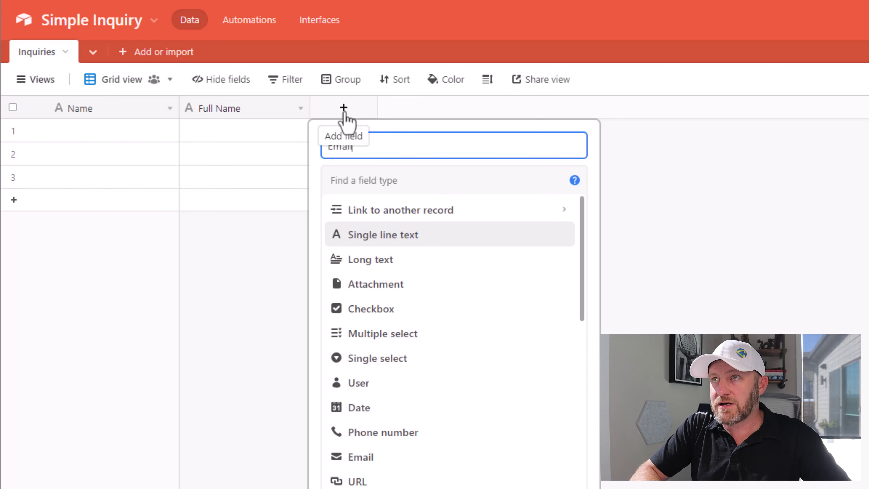
pyautogui.press('Tab')
pyautogui.write('ema')
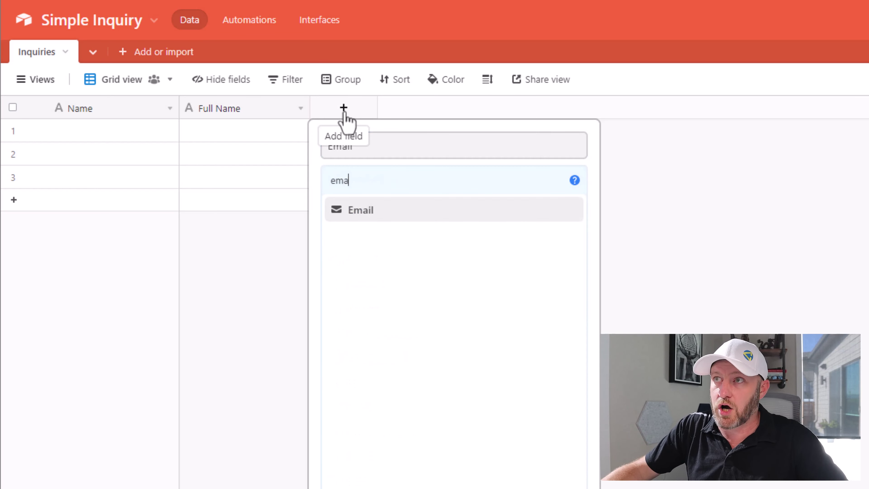
pyautogui.click(406, 211)
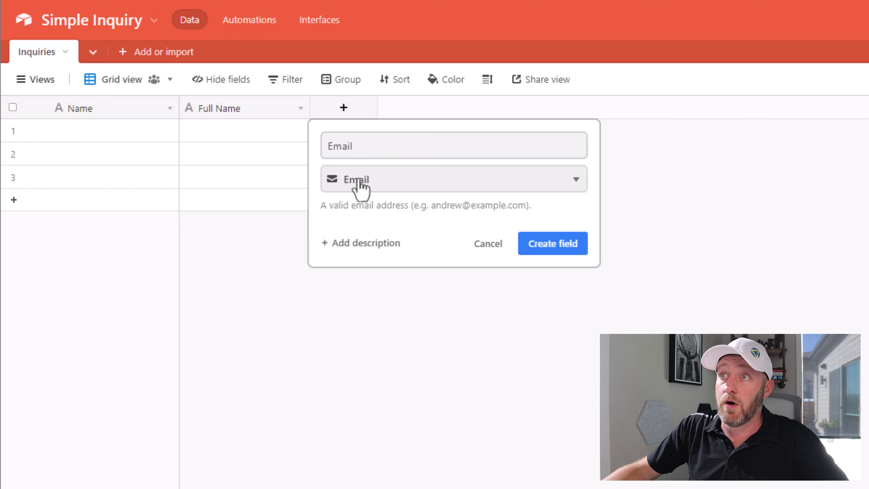
pyautogui.click(552, 247)
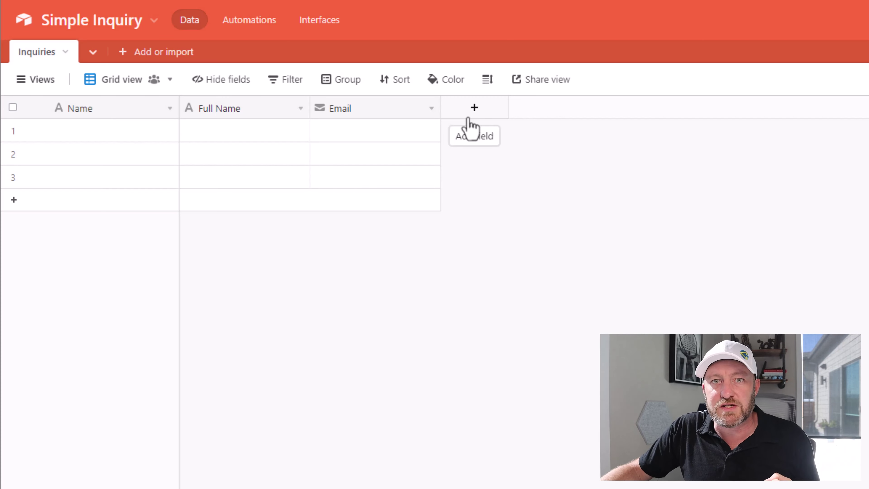
# Create a Long text field named Type Help after the Email field
pyautogui.click(472, 123)
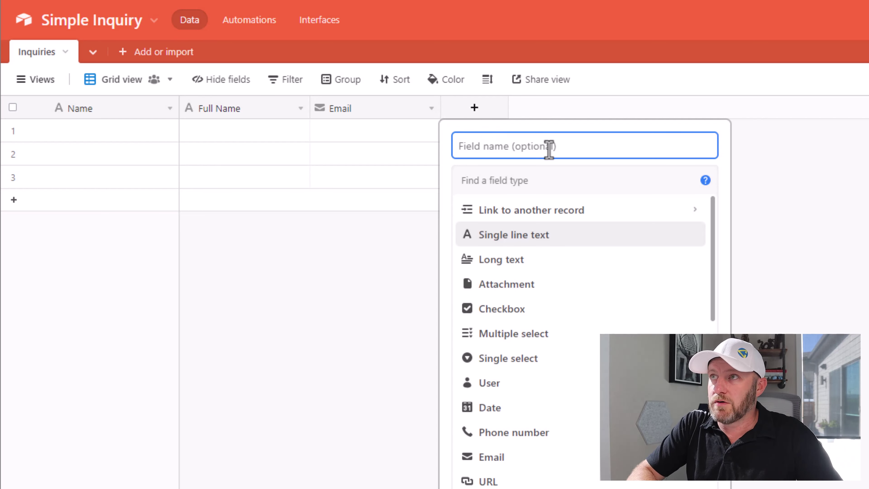
pyautogui.write('Ty')
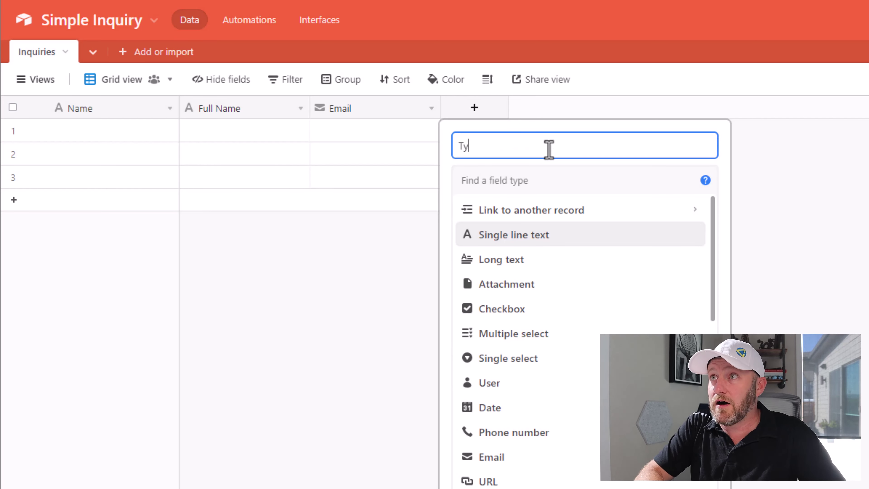
pyautogui.write('pe Help')
pyautogui.press('Tab')
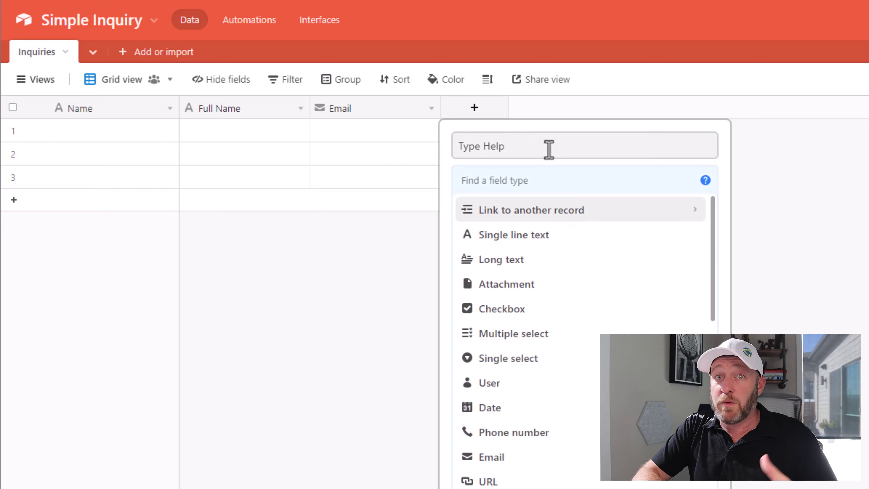
pyautogui.write('long')
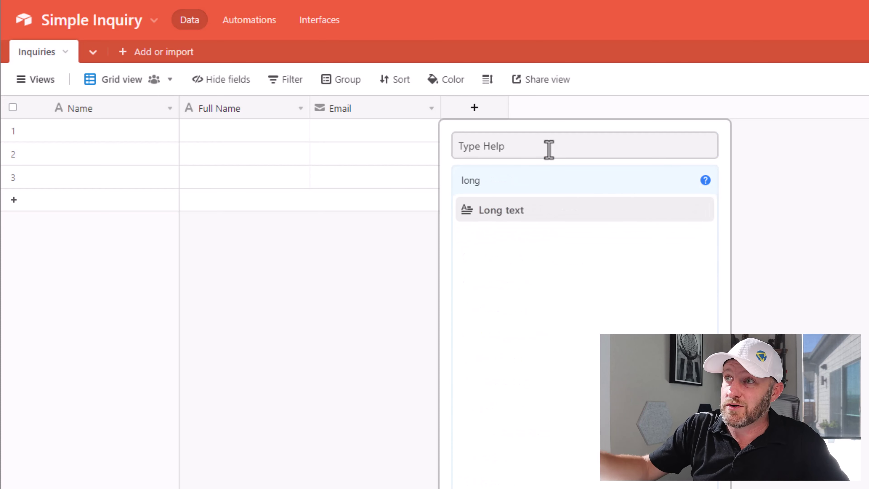
pyautogui.click(542, 214)
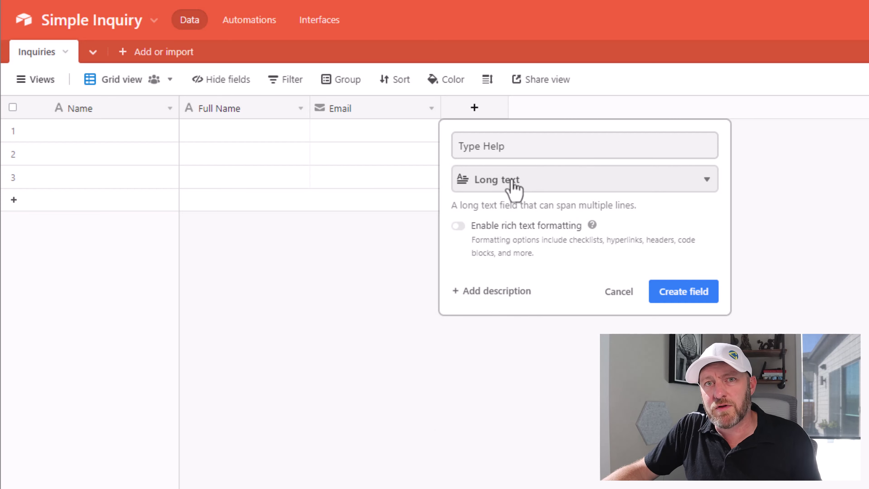
pyautogui.click(688, 293)
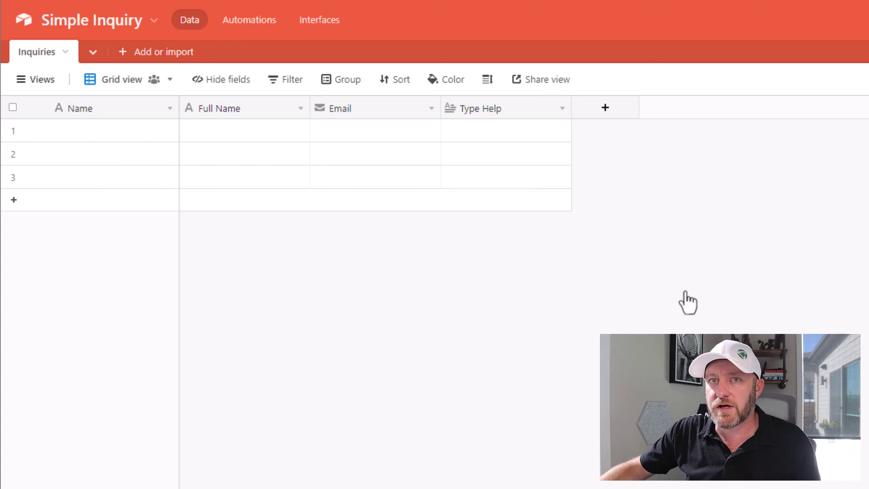
pyautogui.click(616, 118)
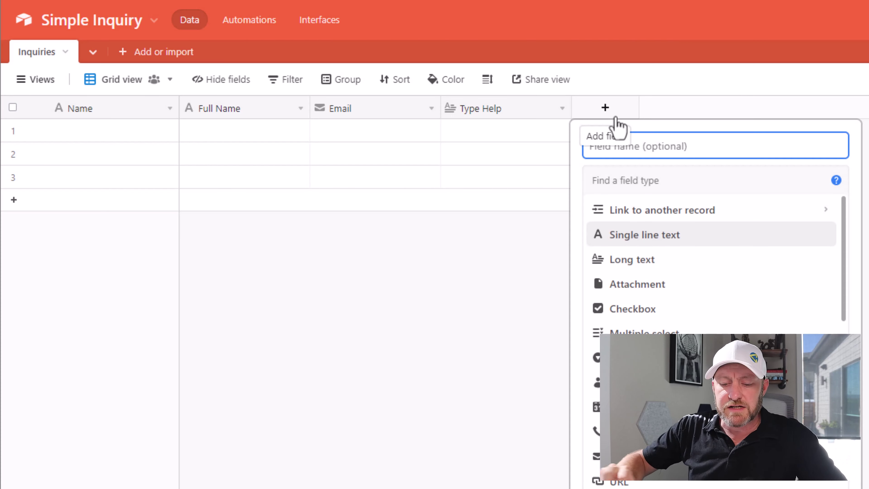
# Name the new field Status and make it a Single select
pyautogui.write('Status')
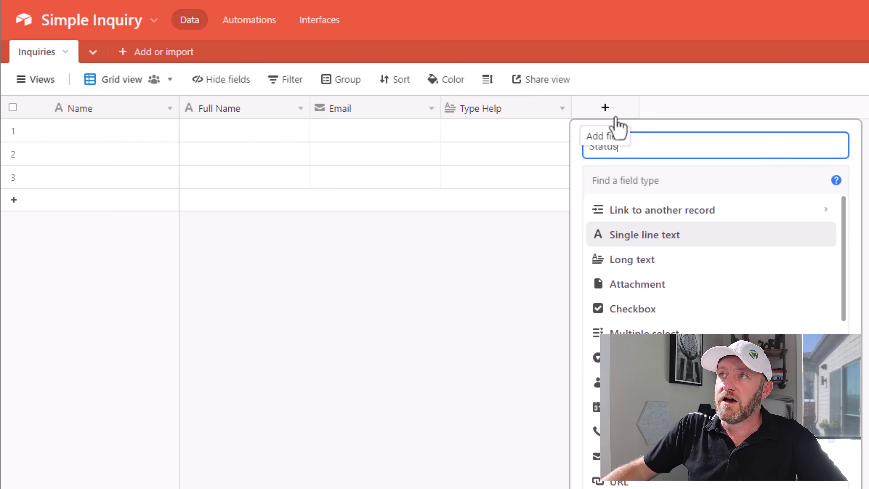
pyautogui.click(651, 175)
pyautogui.write('sing')
pyautogui.click(651, 235)
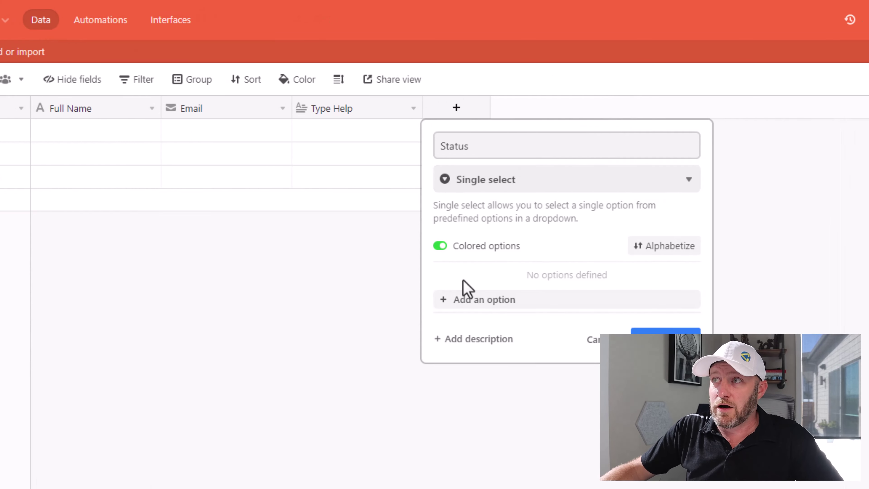
# Give Status the options New Application, Assigned, In Progress and Completed, and create it
pyautogui.click(468, 306)
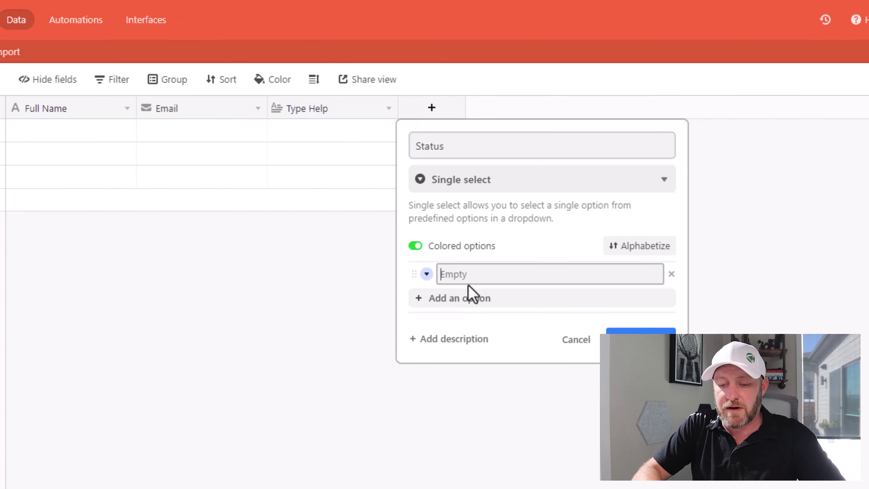
pyautogui.write('New Application')
pyautogui.press('Return')
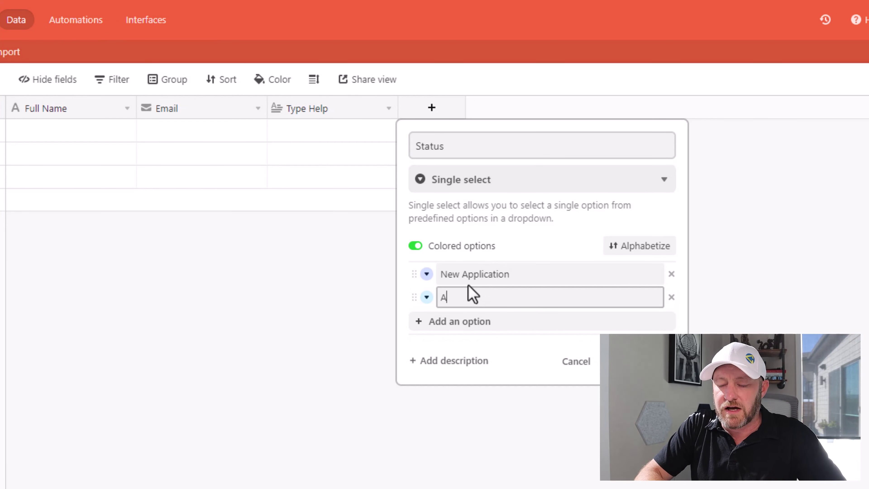
pyautogui.write('Assigned')
pyautogui.press('Return')
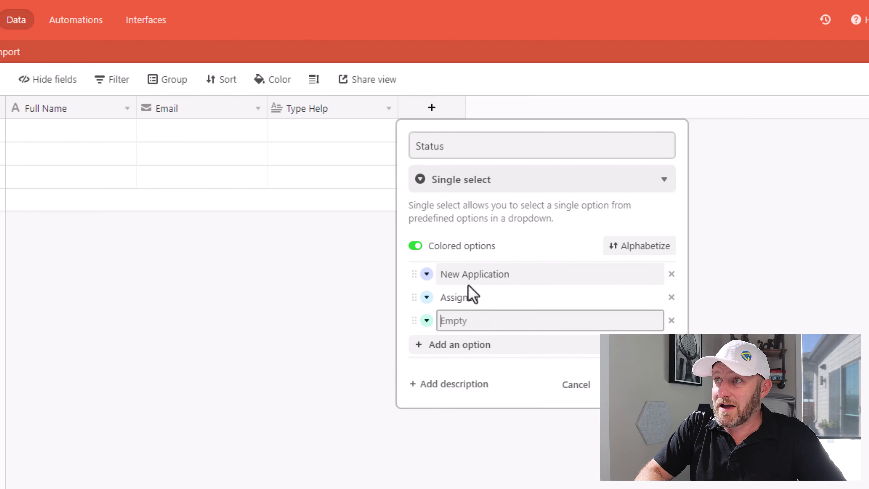
pyautogui.write('In Pro')
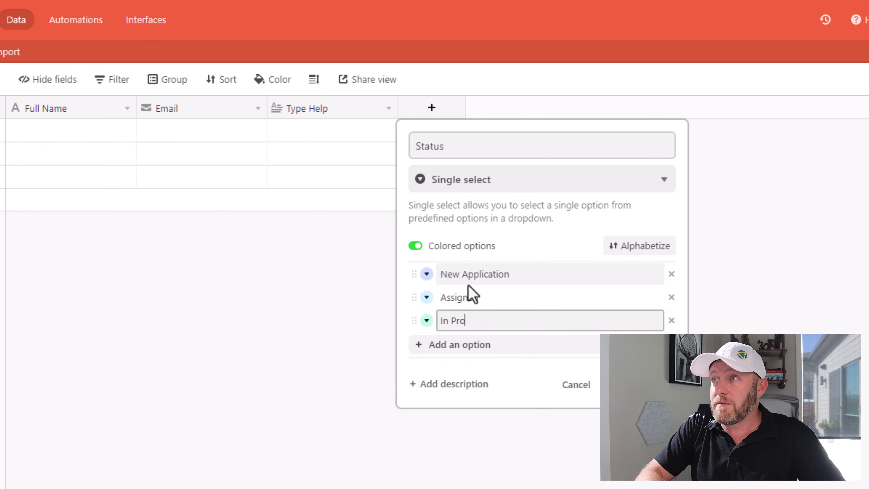
pyautogui.write('gress')
pyautogui.press('Return')
pyautogui.write('C')
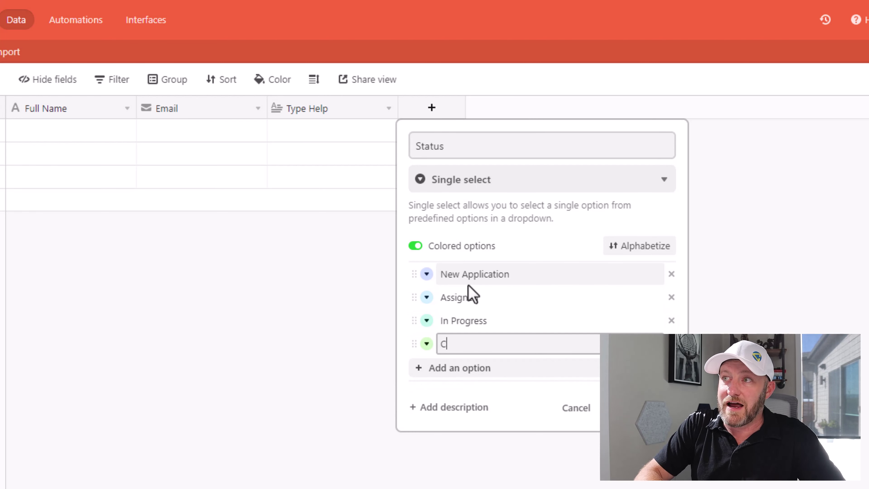
pyautogui.write('ompleted')
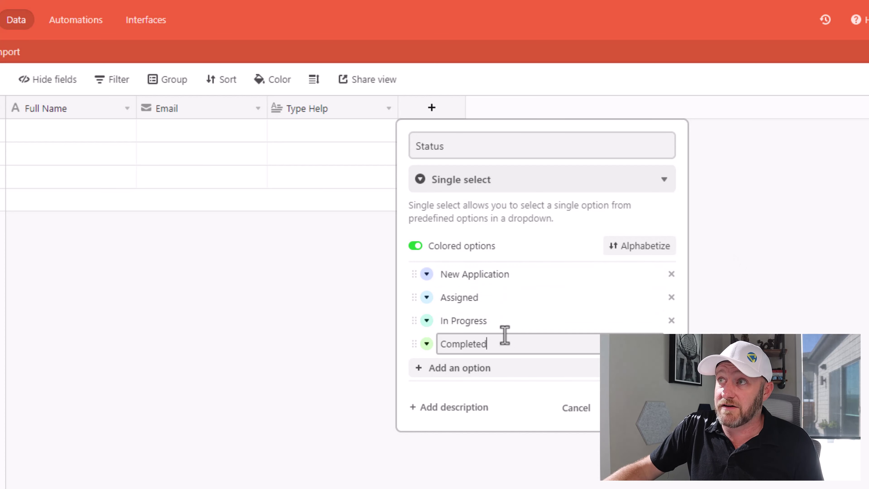
pyautogui.click(647, 407)
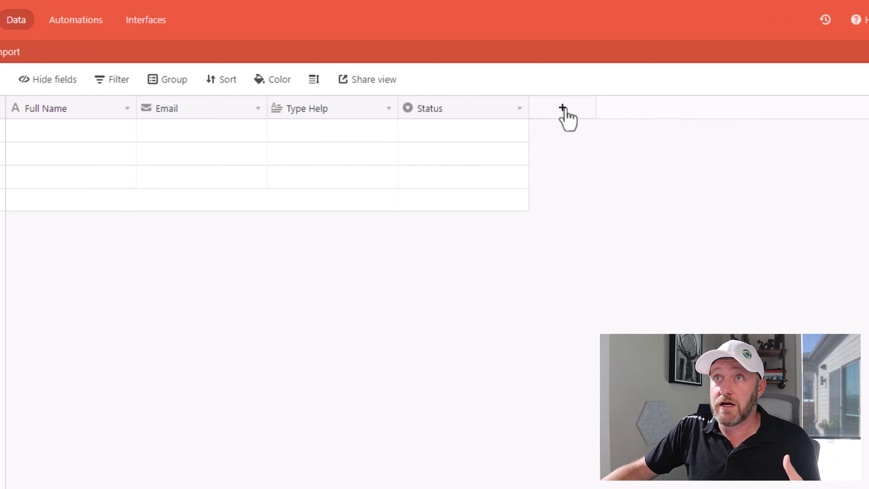
# Create a User-type field named Assigned To
pyautogui.click(383, 109)
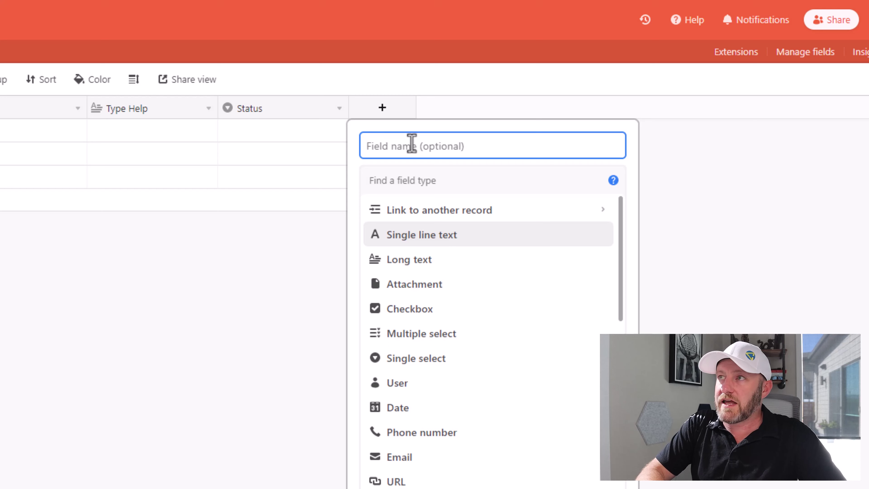
pyautogui.write('Ass')
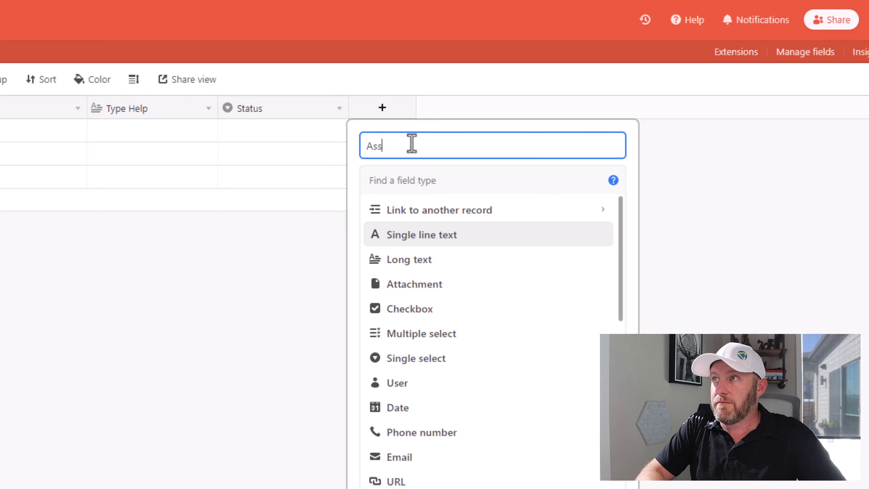
pyautogui.write('igned to')
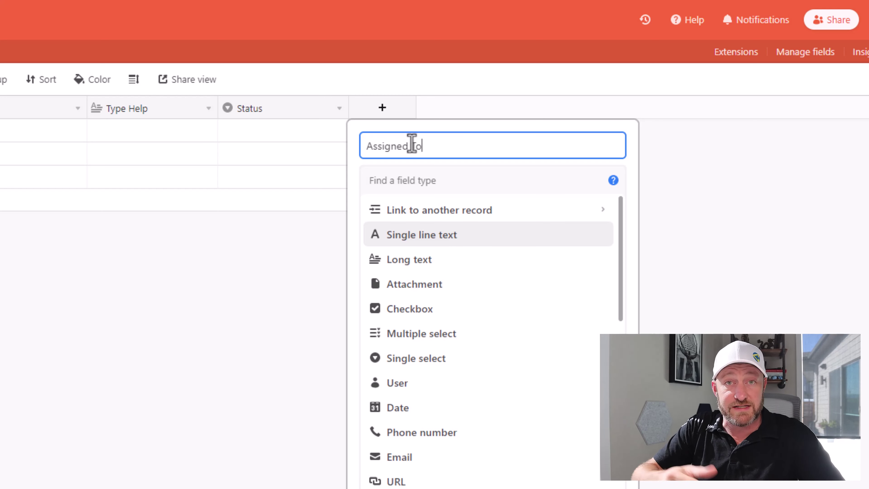
pyautogui.press('Tab')
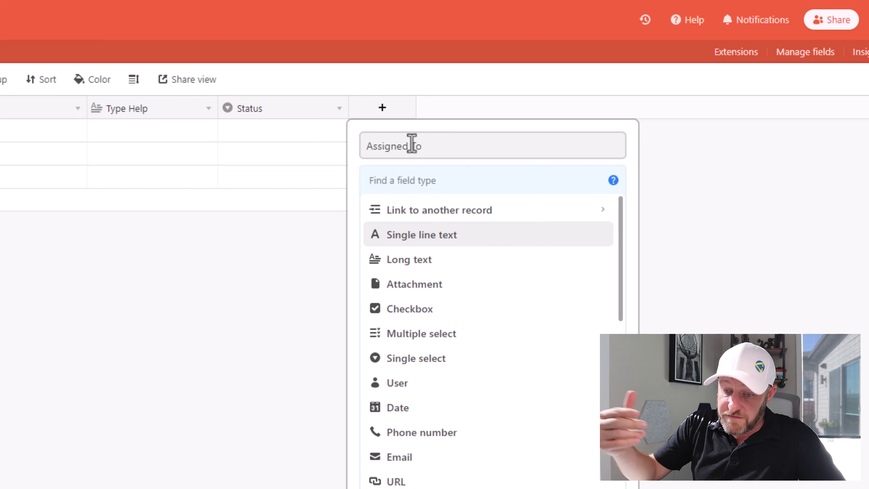
pyautogui.write('user')
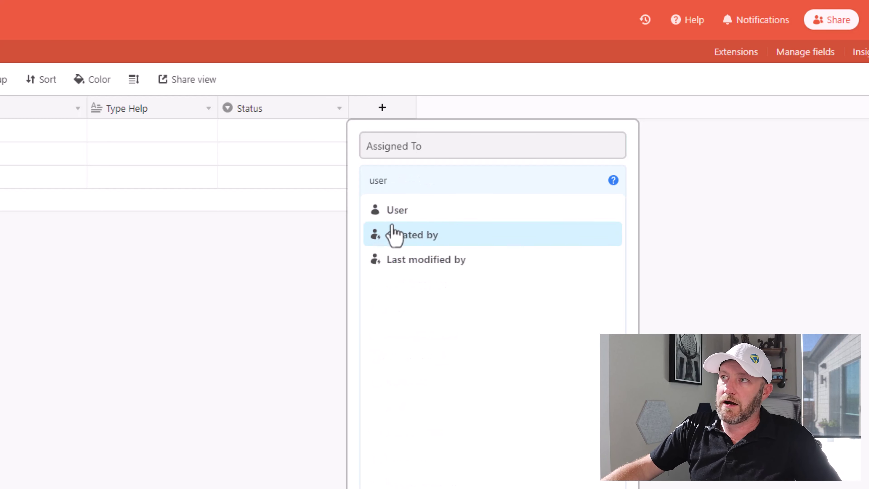
pyautogui.click(397, 214)
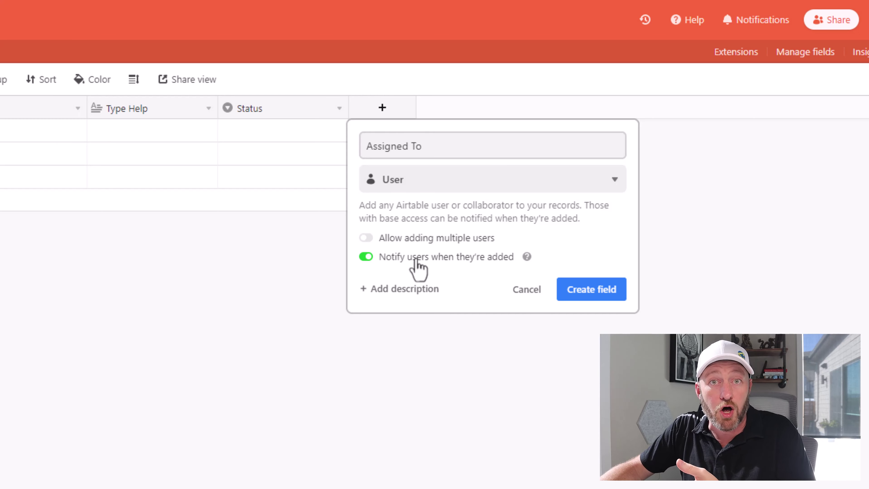
pyautogui.click(609, 295)
# Preview the first row's Assigned To collaborator list, then close it unassigned
pyautogui.click(403, 137)
pyautogui.click(404, 136)
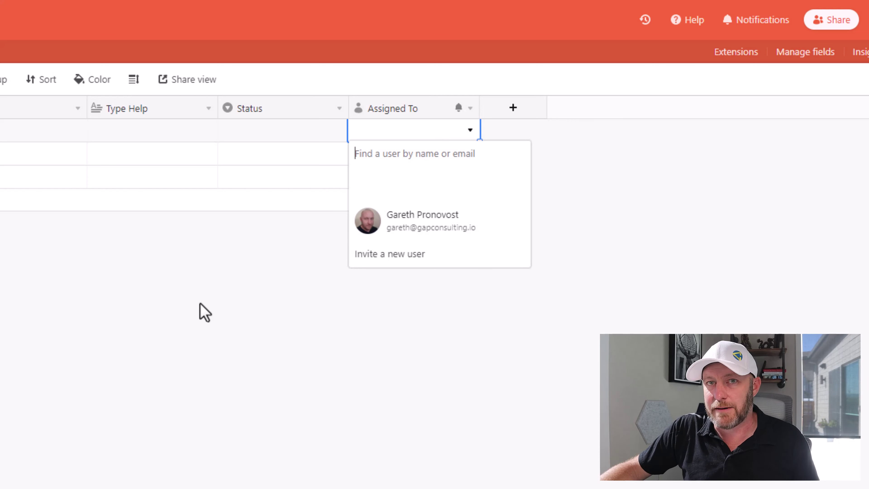
pyautogui.click(200, 304)
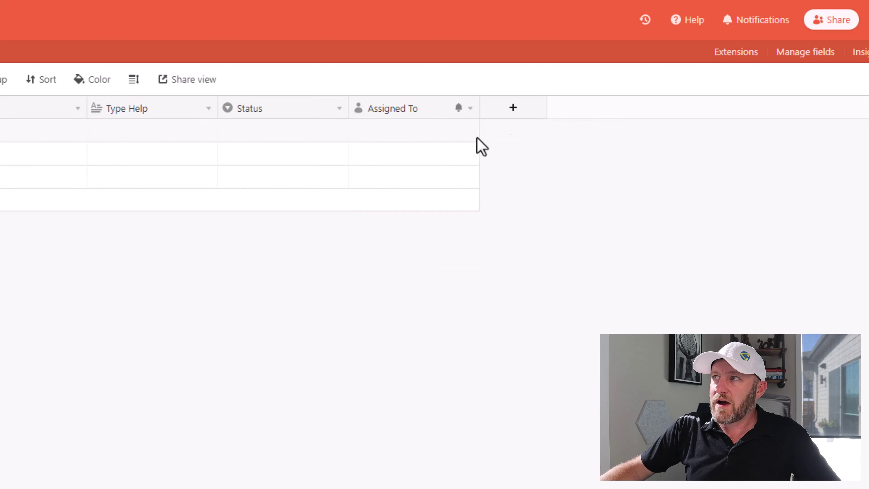
# Create a Created time field named Created Date with Include time turned off
pyautogui.click(512, 110)
pyautogui.write('Created')
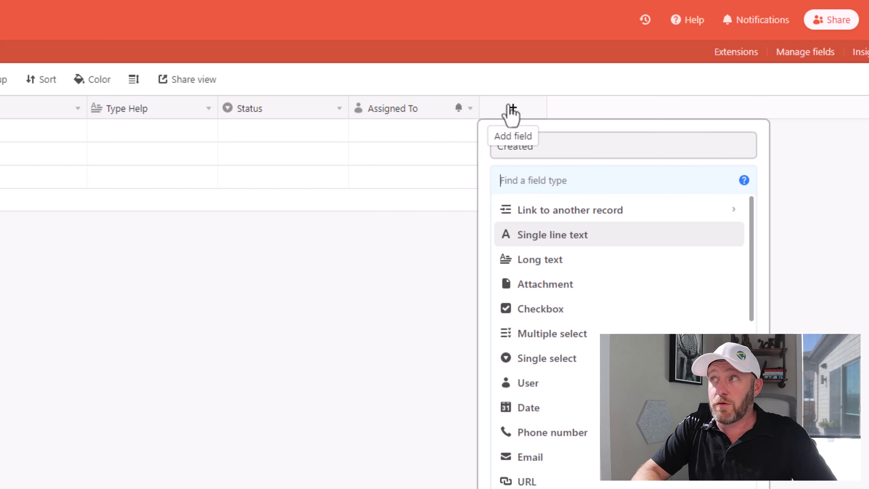
pyautogui.write(' Date')
pyautogui.press('Tab')
pyautogui.write('crea')
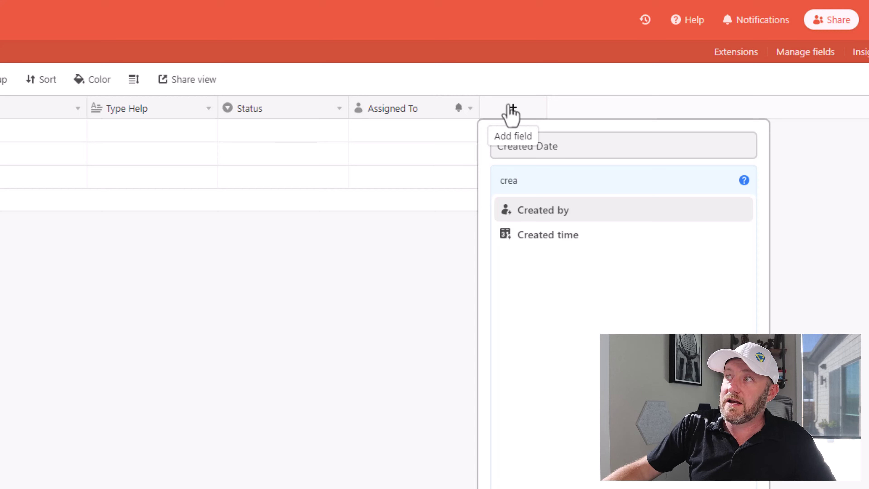
pyautogui.click(534, 236)
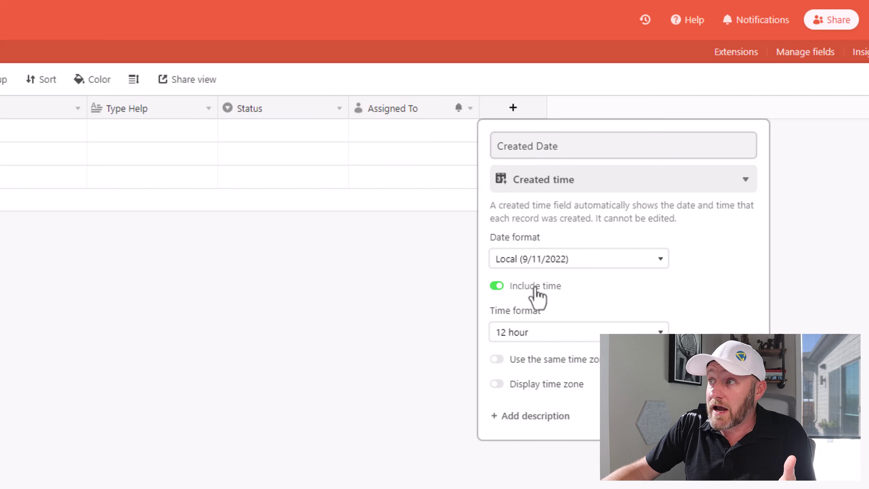
pyautogui.click(535, 288)
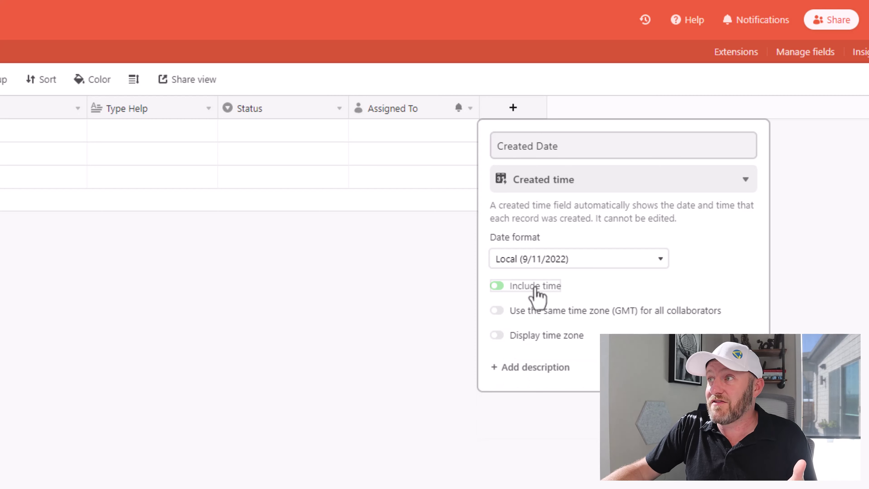
pyautogui.click(739, 368)
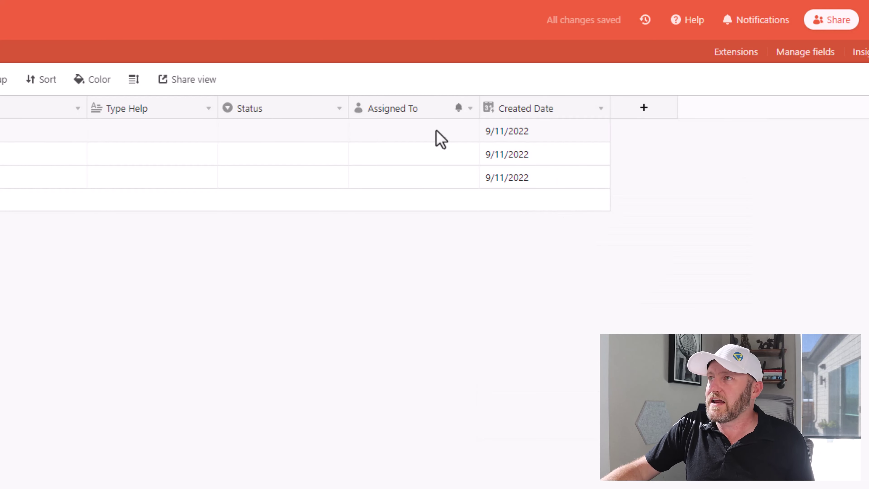
# Select the three Created Date values to check them, then clear the selection
pyautogui.click(544, 135)
pyautogui.moveTo(544, 136); pyautogui.dragTo(547, 186)
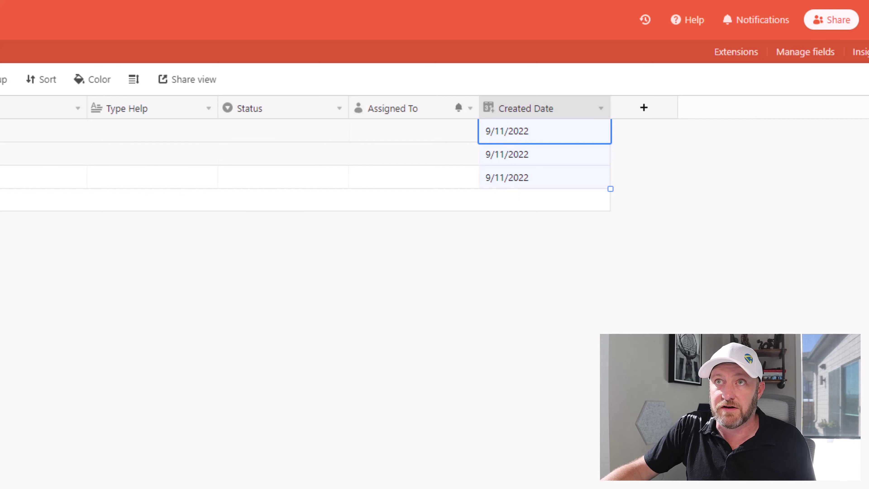
pyautogui.click(472, 279)
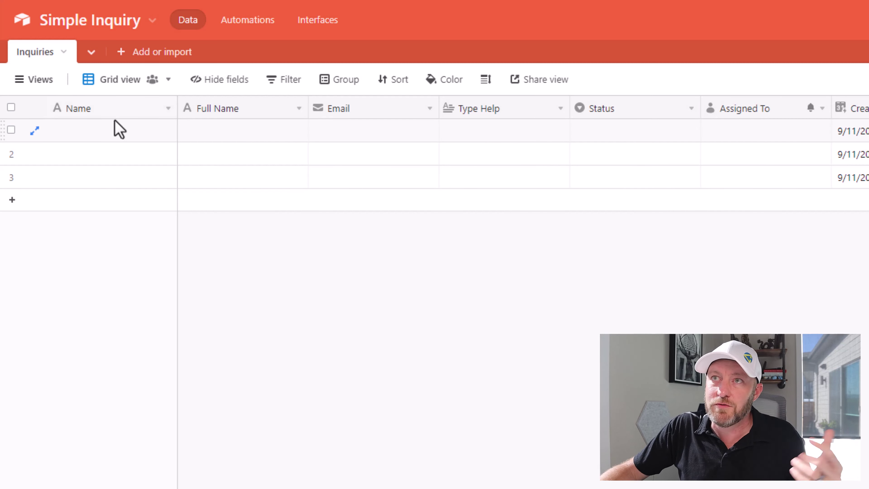
# Change the Name field's type to Formula
pyautogui.doubleClick(89, 110)
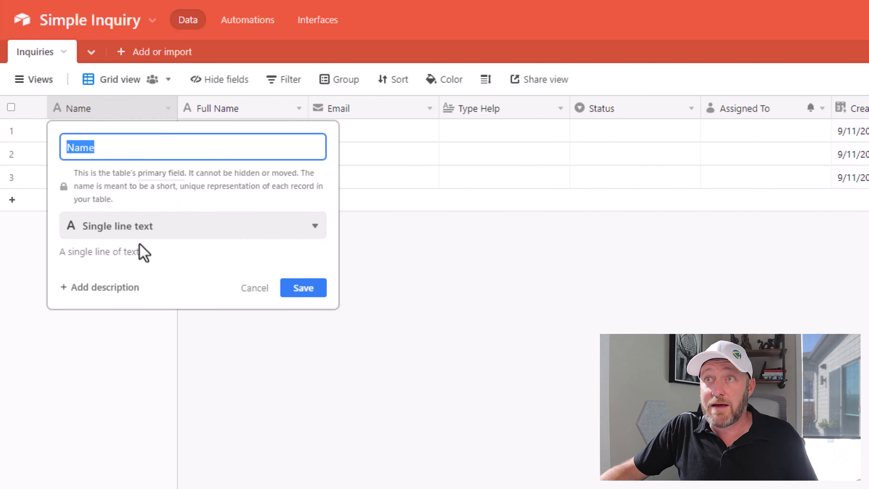
pyautogui.click(132, 235)
pyautogui.write('f')
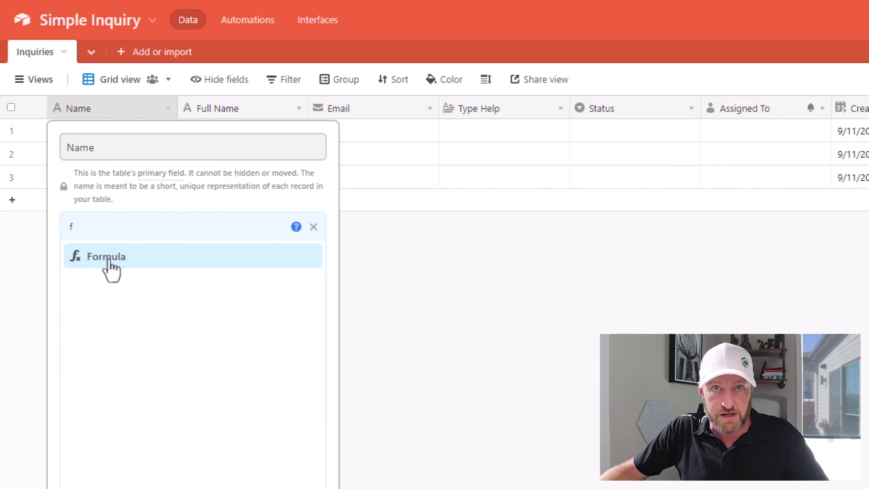
pyautogui.click(109, 261)
# Enter CONCATENATE({Full Name},' - ',{Created Date}) as the Name formula and save it
pyautogui.click(148, 322)
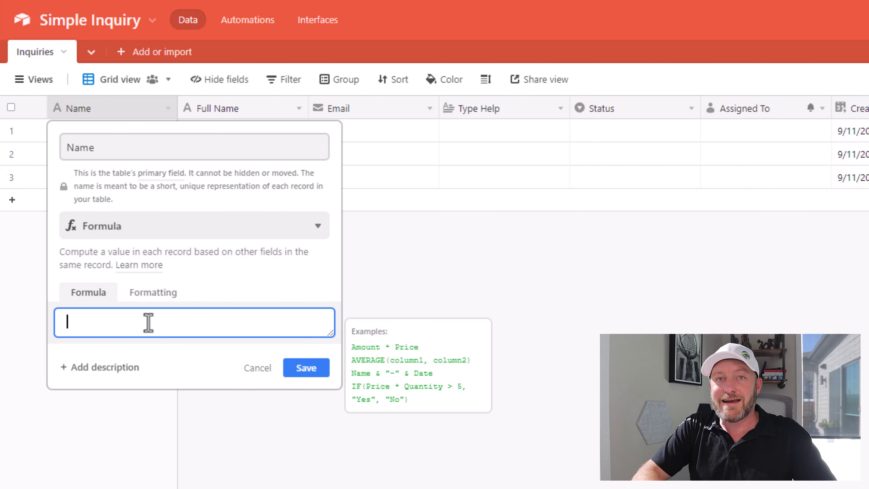
pyautogui.write('conca')
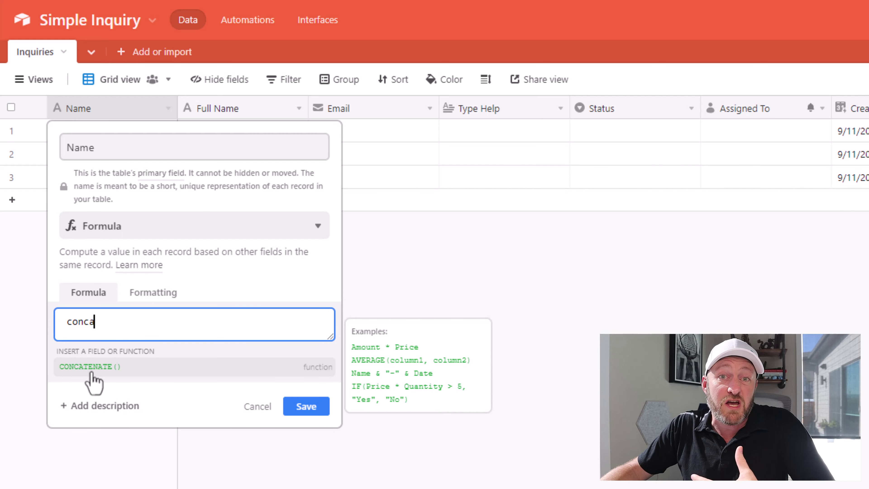
pyautogui.click(91, 373)
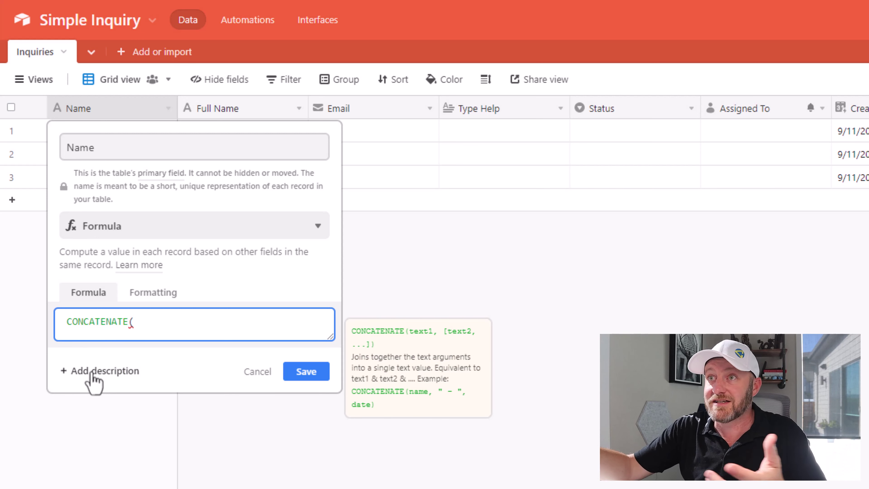
pyautogui.write('full')
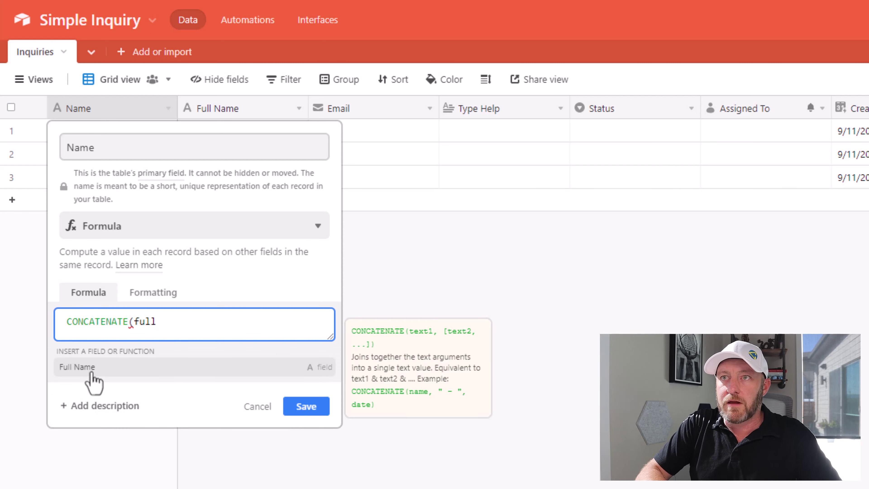
pyautogui.click(92, 371)
pyautogui.write(',')
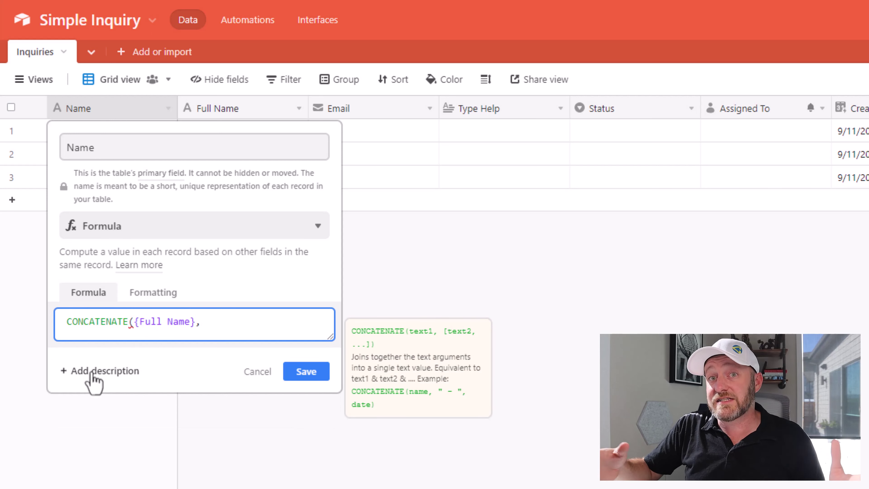
pyautogui.write("' -")
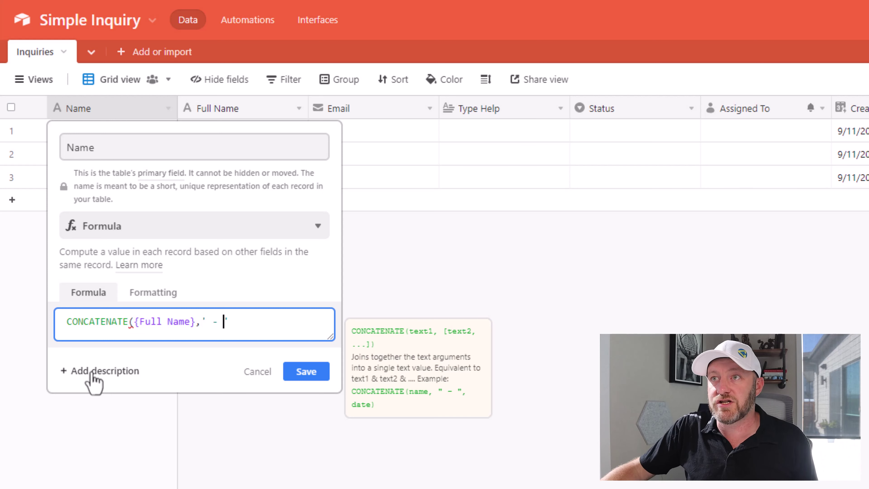
pyautogui.moveTo(201, 322); pyautogui.dragTo(234, 323)
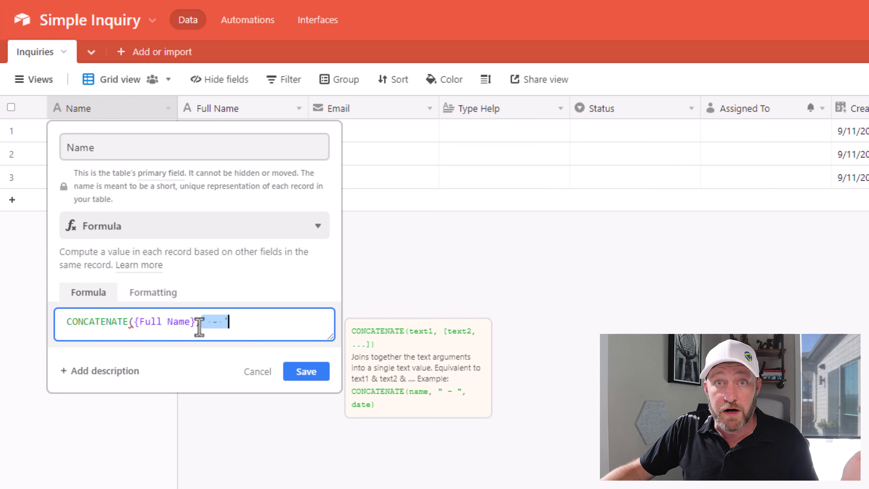
pyautogui.click(247, 324)
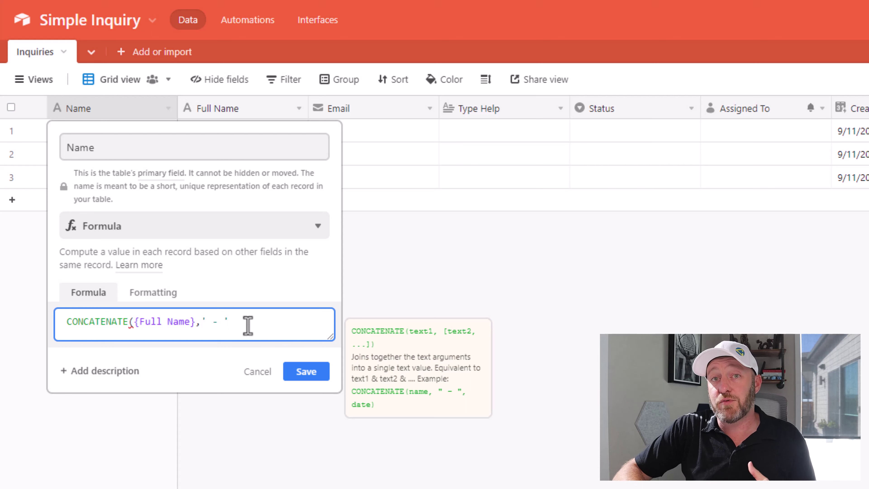
pyautogui.write(',')
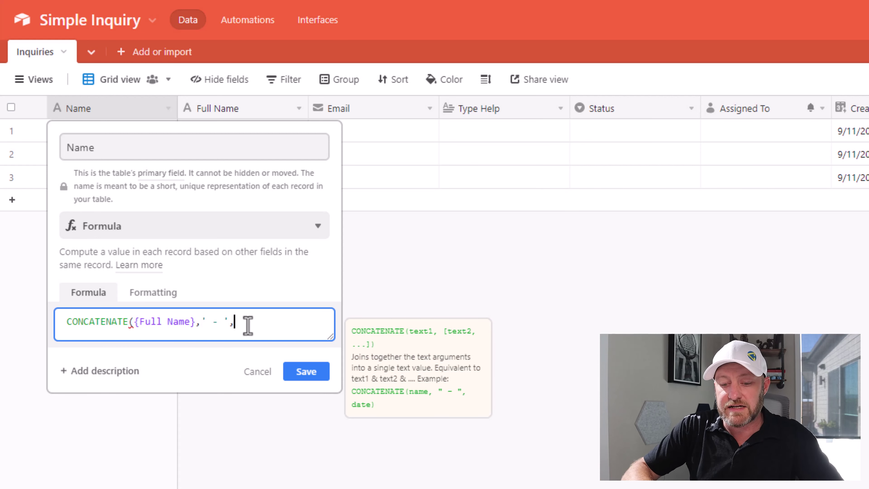
pyautogui.write('creat')
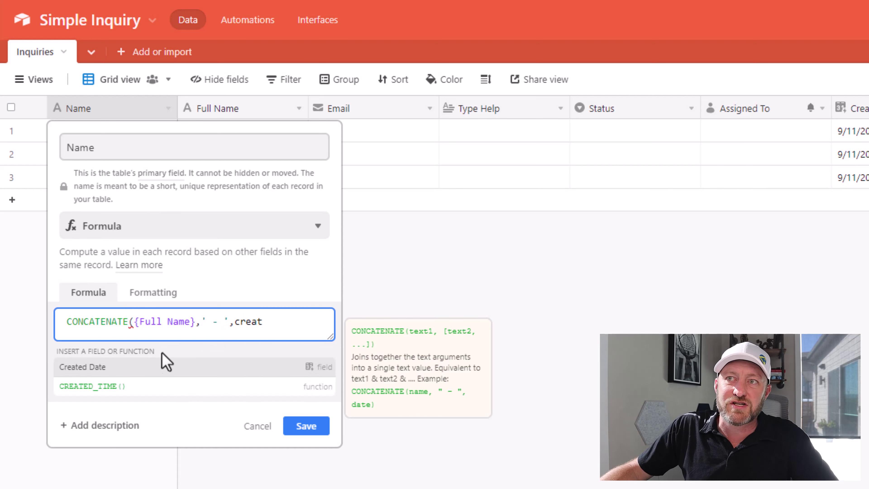
pyautogui.click(152, 371)
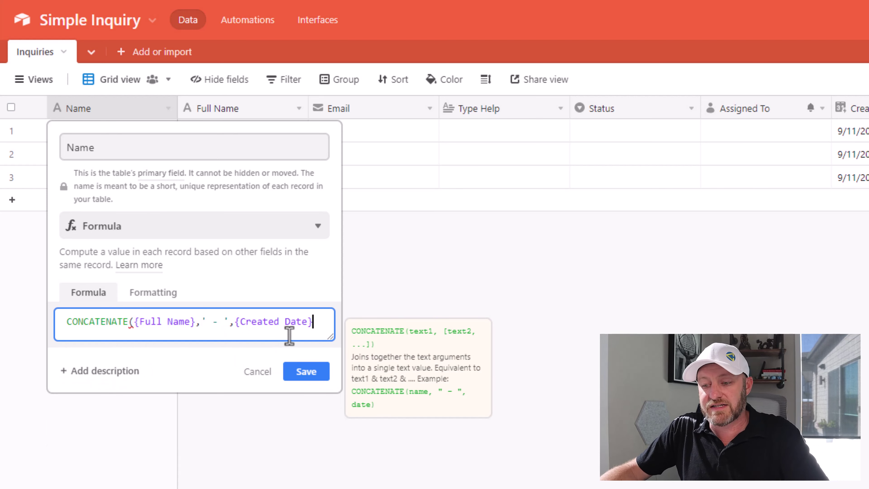
pyautogui.write(')')
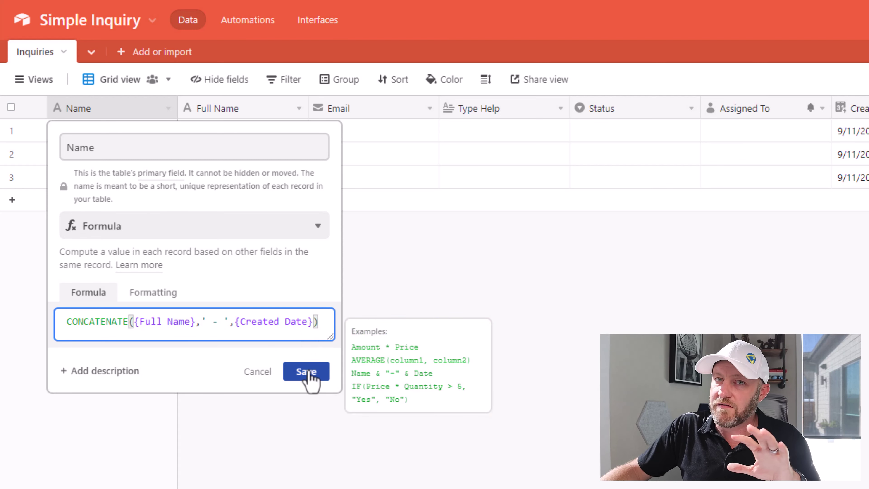
pyautogui.click(307, 372)
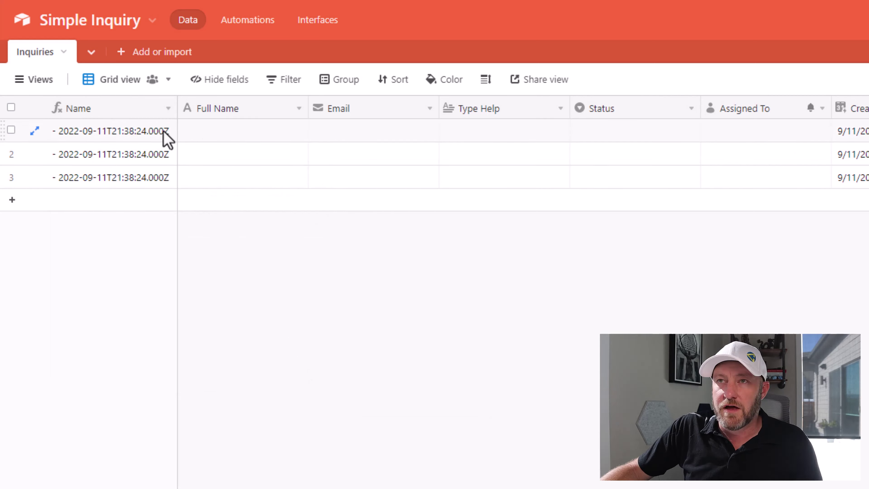
# Widen the Name column and remove {Created Date} from the Name formula
pyautogui.moveTo(178, 100); pyautogui.dragTo(202, 101)
pyautogui.click(105, 131)
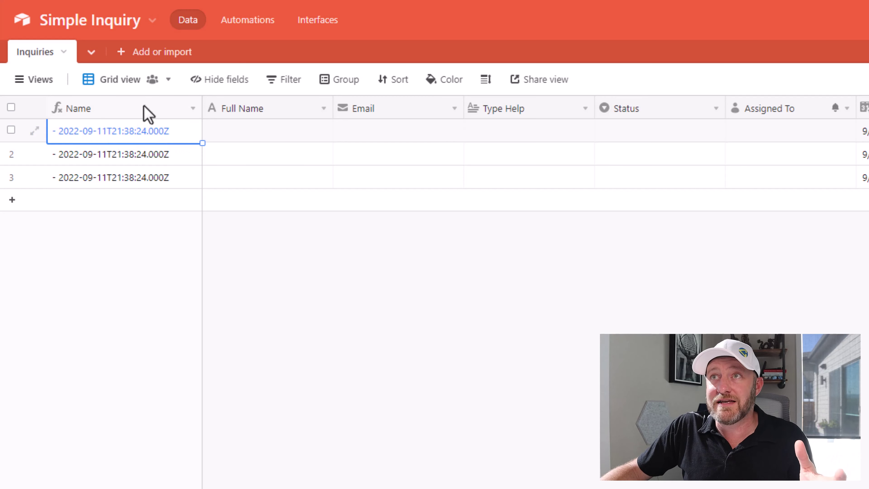
pyautogui.doubleClick(146, 114)
pyautogui.moveTo(235, 322); pyautogui.dragTo(311, 323)
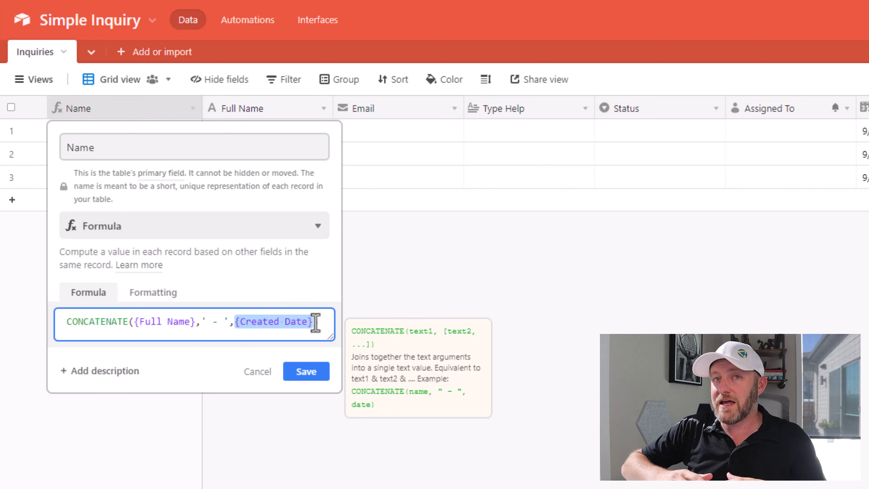
pyautogui.press('BackSpace')
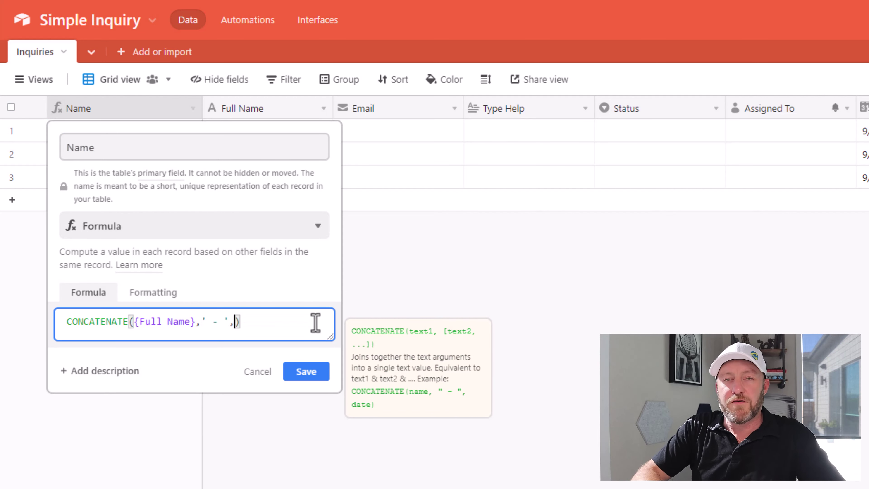
# Replace it with DATETIME_FORMAT({Created Date},'l') and save the formula
pyautogui.write('date')
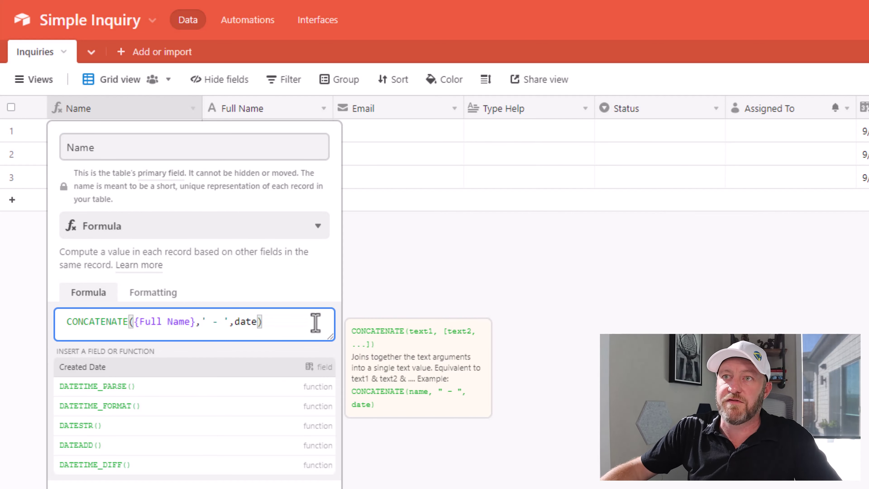
pyautogui.click(155, 410)
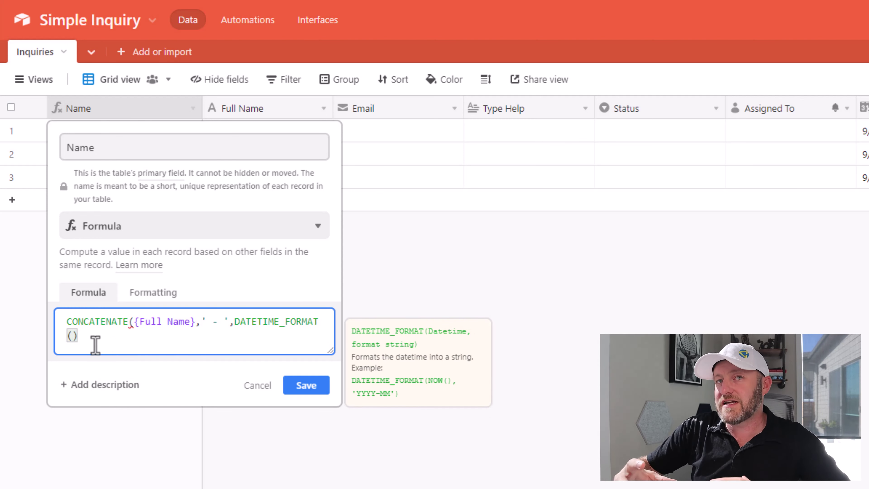
pyautogui.write('crea')
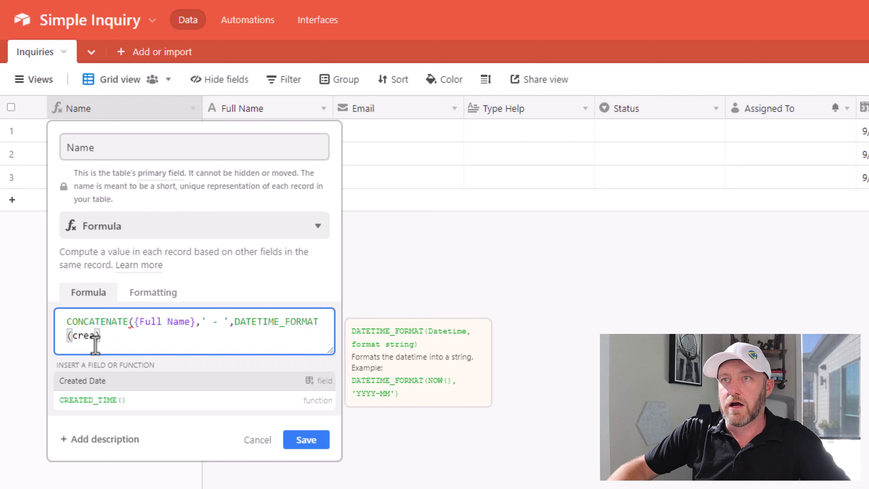
pyautogui.click(128, 383)
pyautogui.write(",'l'")
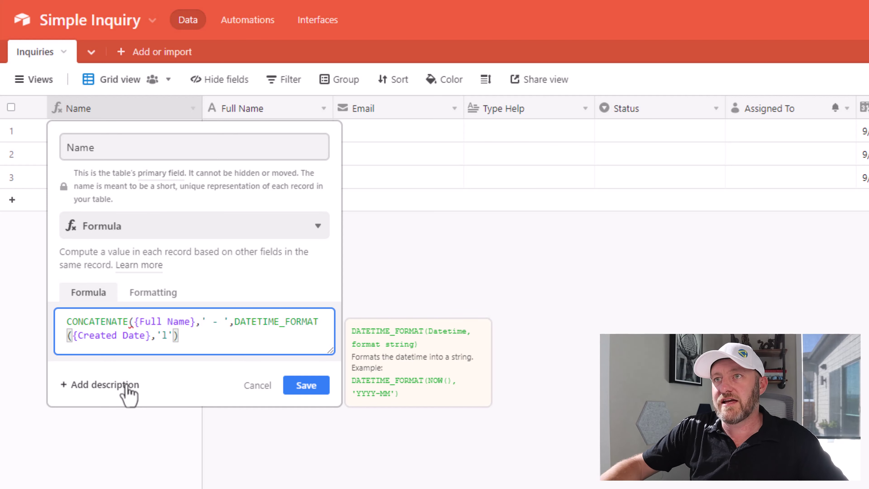
pyautogui.moveTo(173, 335); pyautogui.dragTo(157, 336)
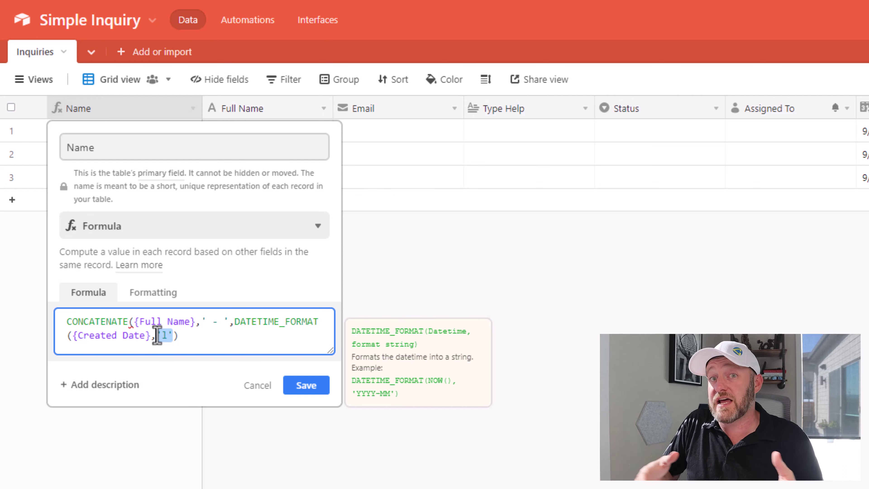
pyautogui.click(219, 336)
pyautogui.write(')')
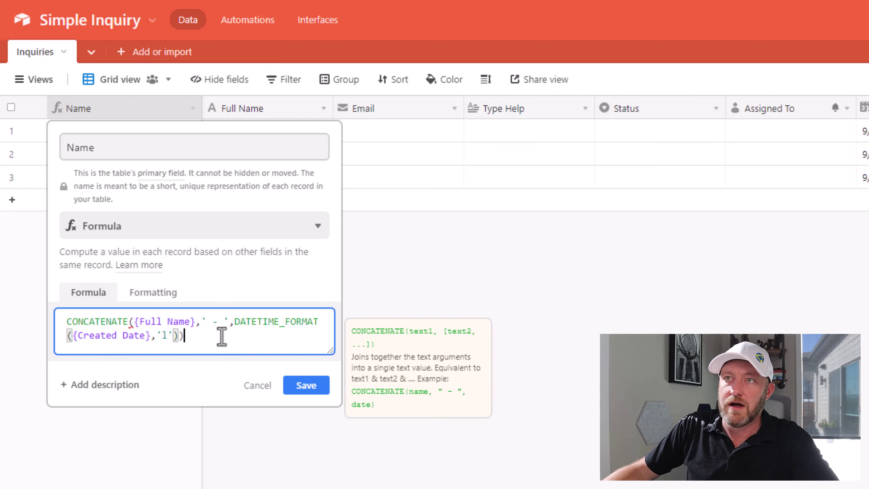
pyautogui.click(180, 337)
pyautogui.keyDown('shift'); pyautogui.click(238, 322); pyautogui.keyUp('shift')
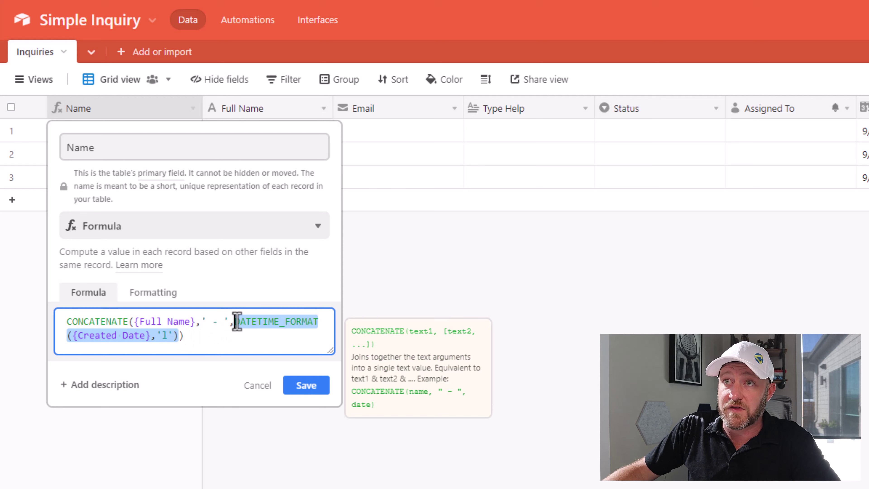
pyautogui.click(181, 336)
pyautogui.keyDown('shift'); pyautogui.click(68, 322); pyautogui.keyUp('shift')
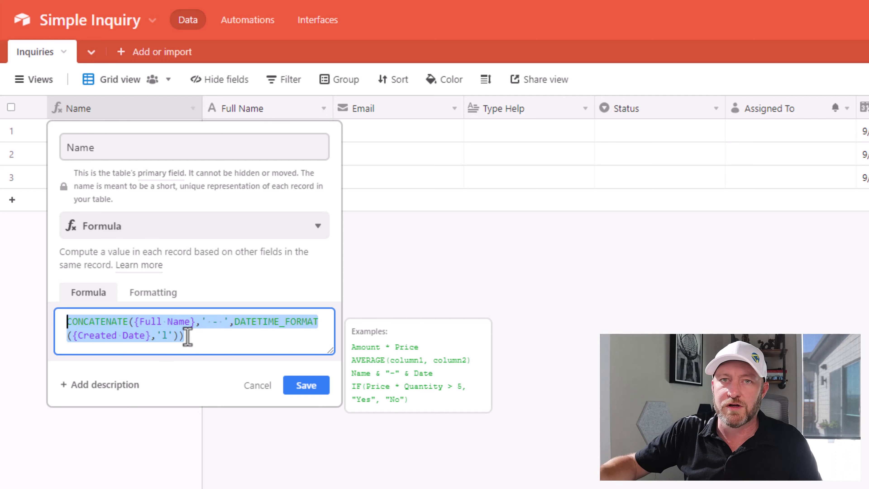
pyautogui.click(305, 388)
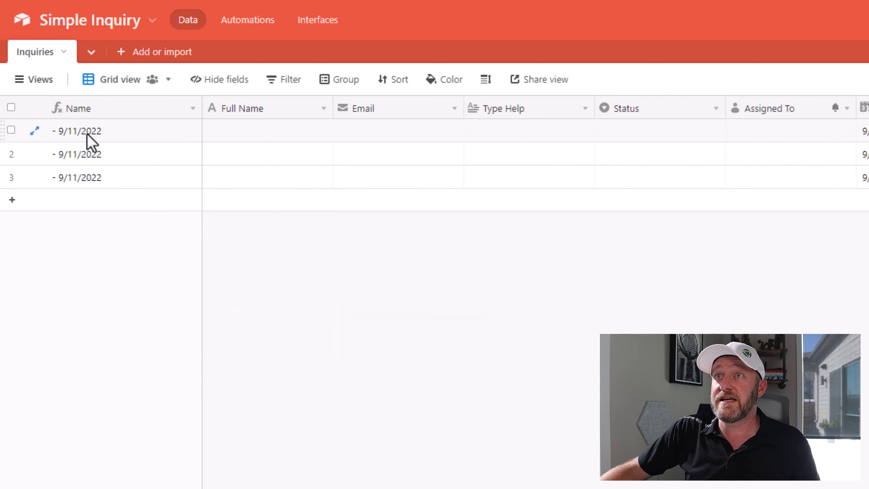
# Enter a full name in the first record to test the Name formula result
pyautogui.click(76, 137)
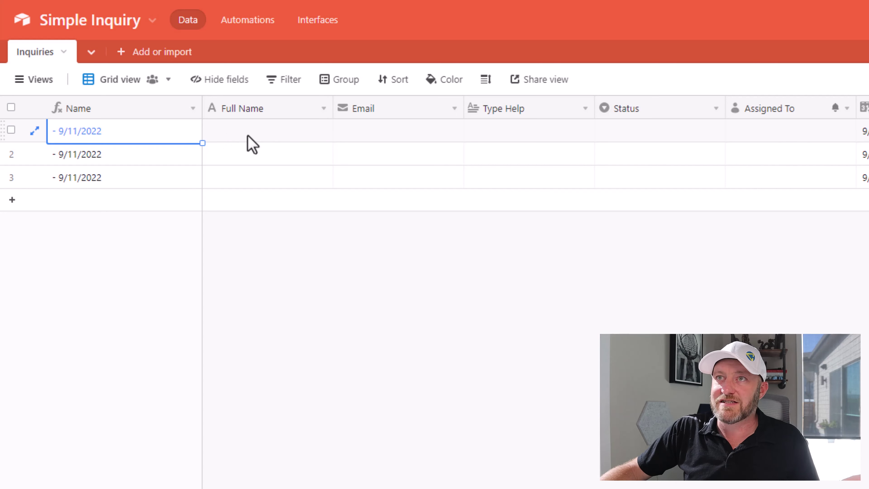
pyautogui.click(233, 141)
pyautogui.write('Gareth Pronovost')
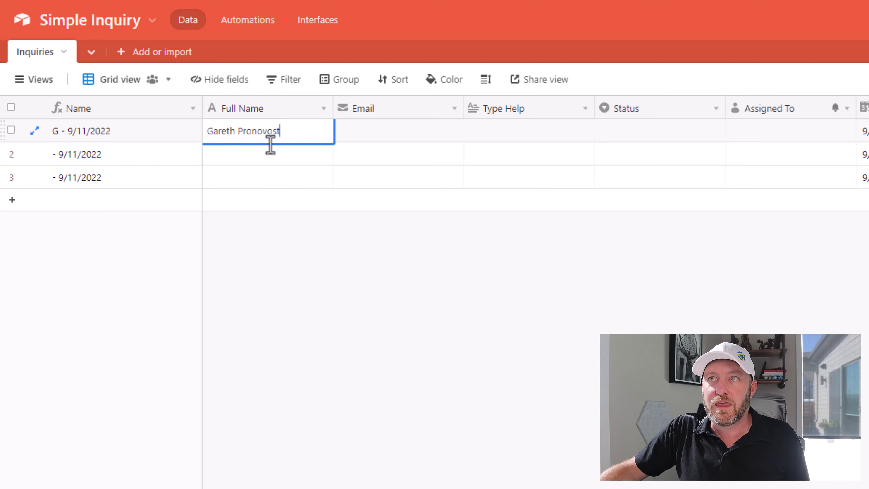
pyautogui.click(268, 153)
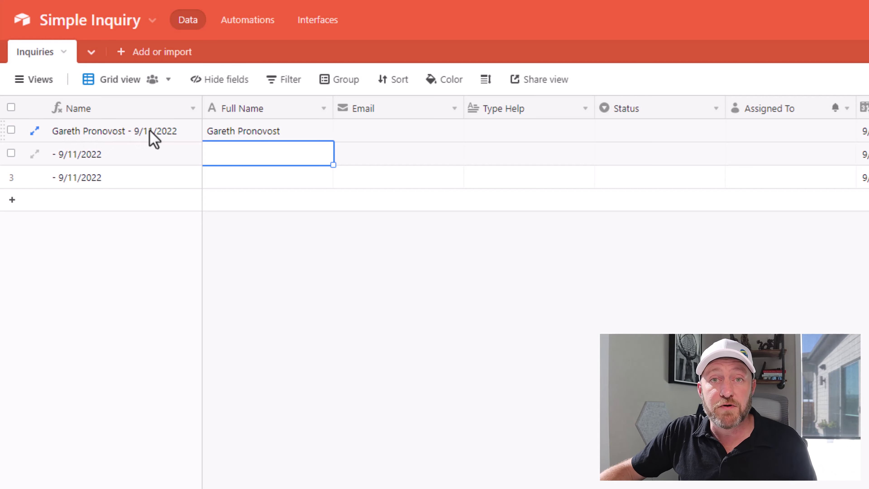
# Select all records and delete them
pyautogui.click(11, 107)
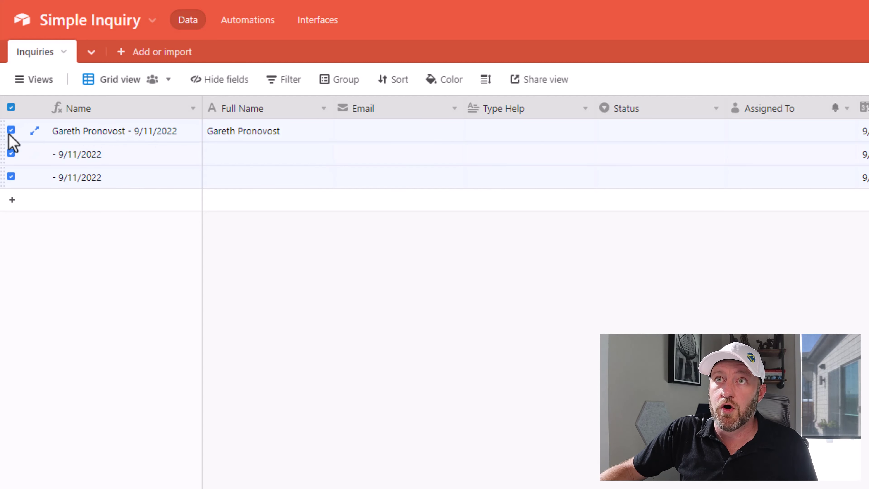
pyautogui.rightClick(10, 133)
pyautogui.click(37, 170)
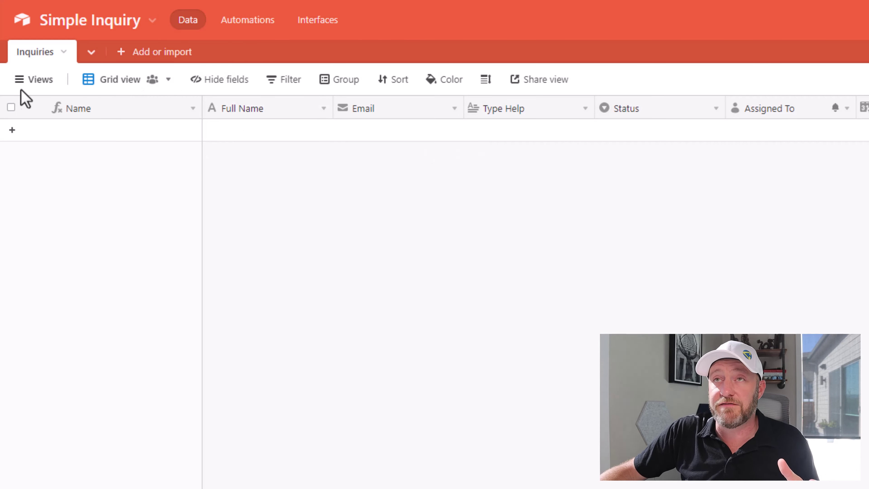
# Create a new form view for the Inquiries table
pyautogui.moveTo(25, 88)
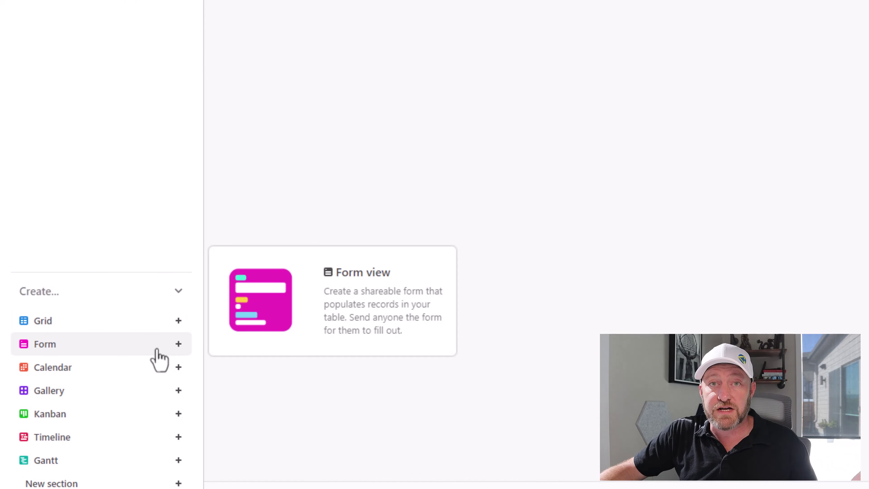
pyautogui.click(156, 349)
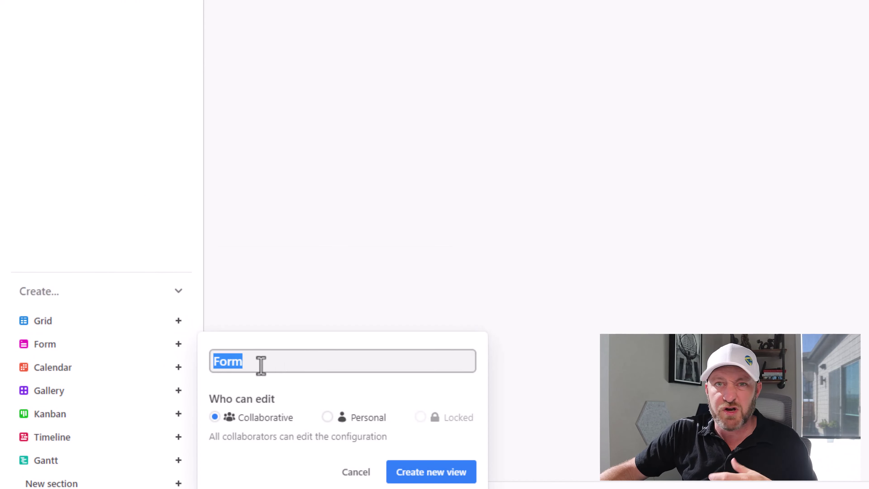
pyautogui.click(444, 479)
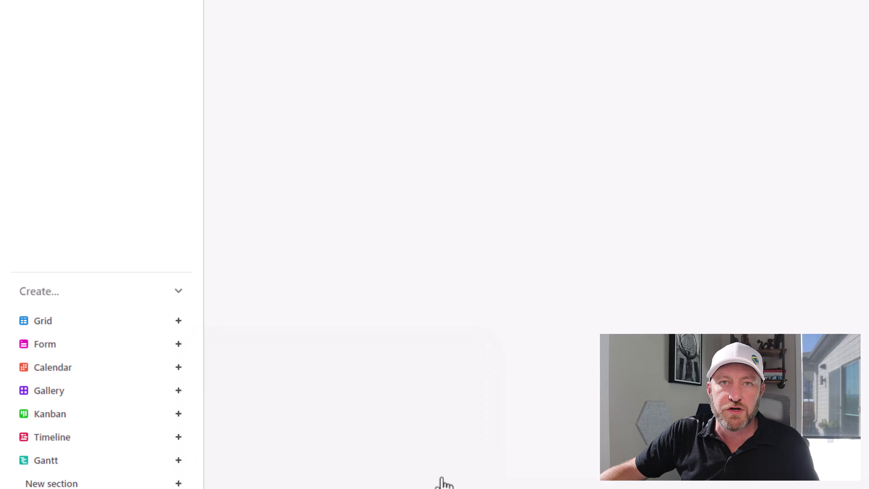
pyautogui.scroll(-5, 343, 212)
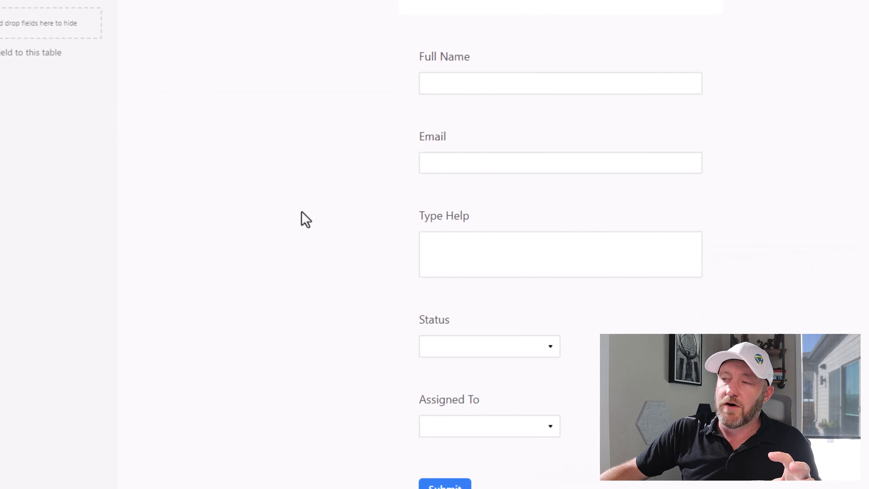
pyautogui.scroll(2, 394, 188)
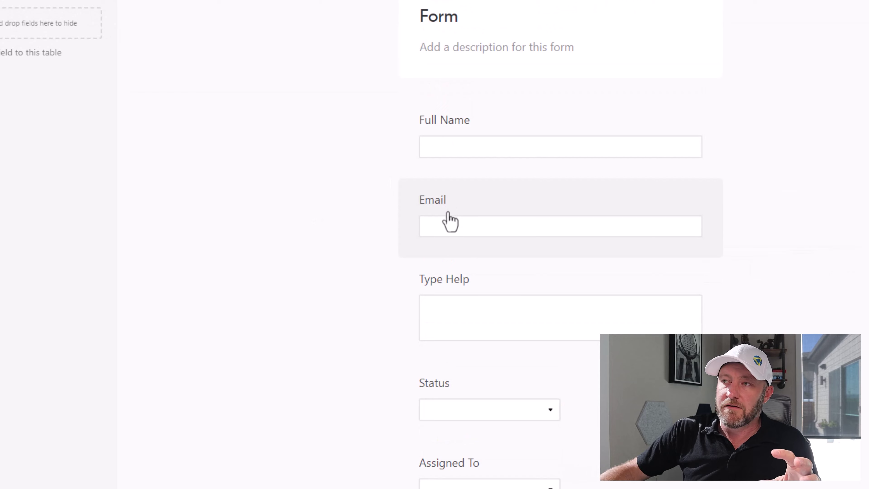
pyautogui.scroll(-4, 438, 296)
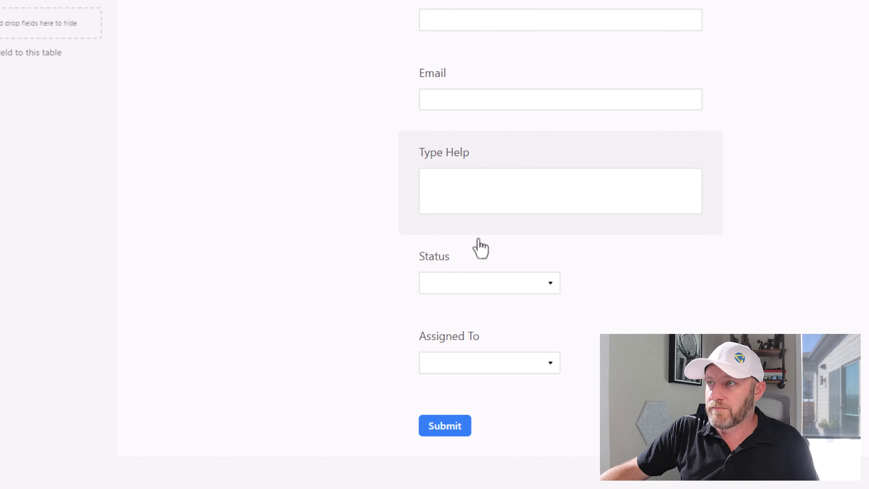
# Inspect the Status field's options, then remove Status from the form
pyautogui.click(474, 267)
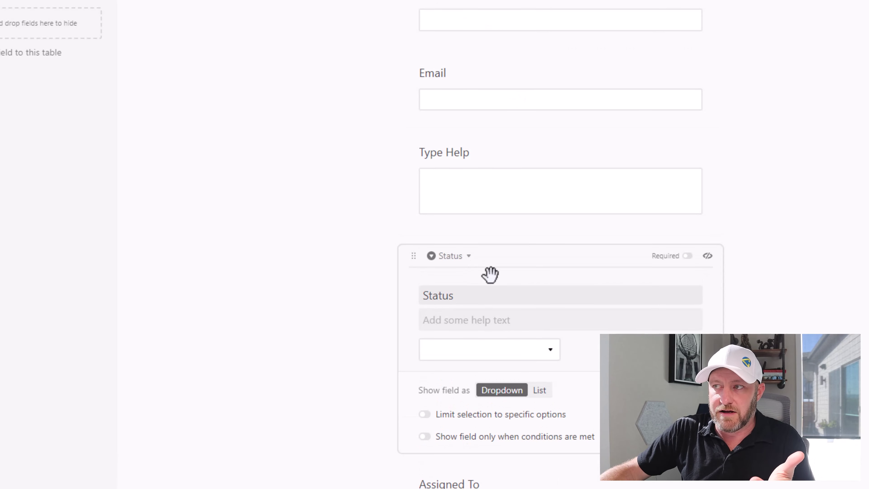
pyautogui.click(489, 353)
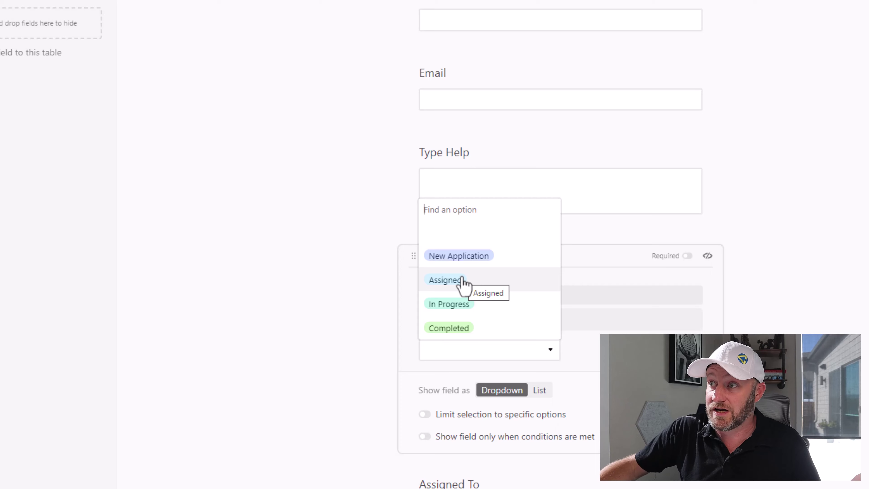
pyautogui.click(345, 280)
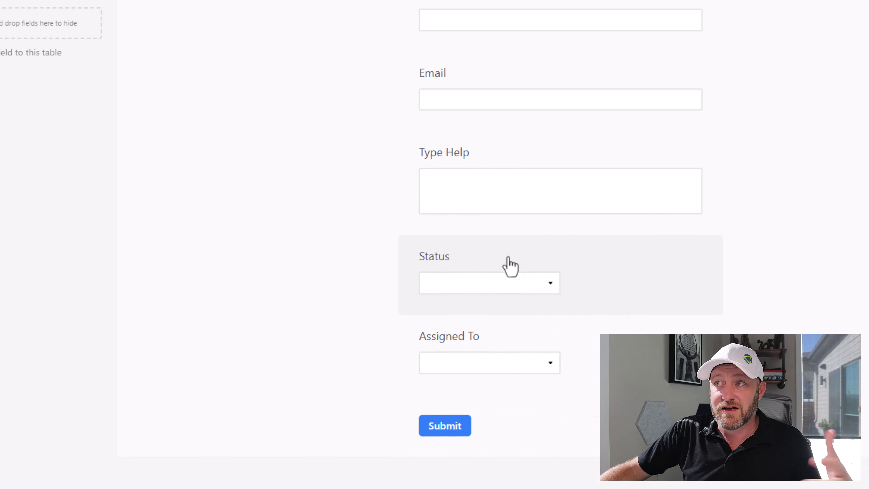
pyautogui.click(510, 266)
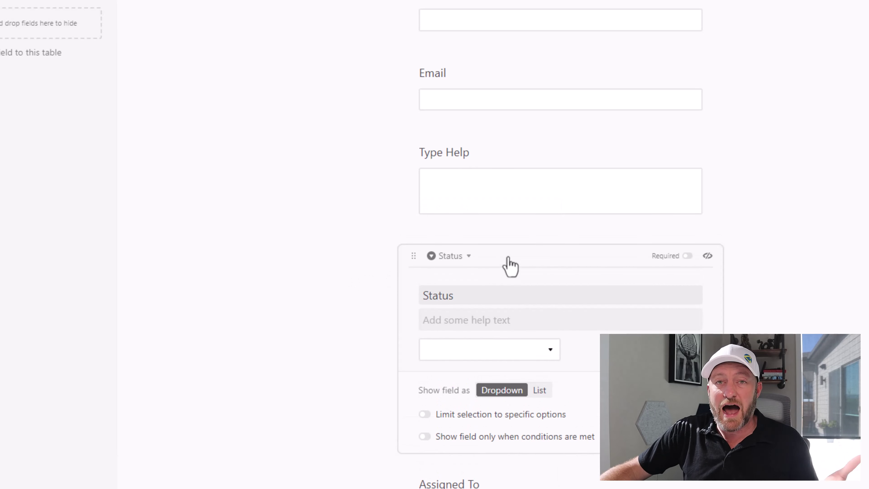
pyautogui.click(707, 256)
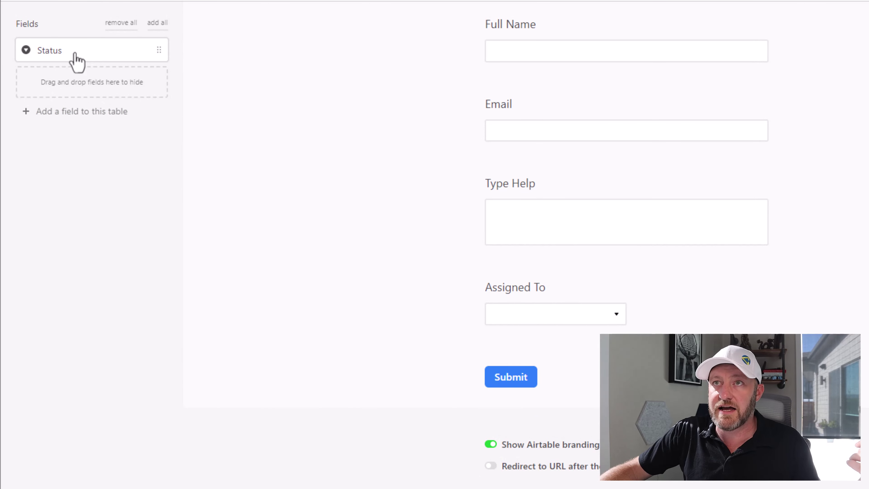
pyautogui.moveTo(75, 54); pyautogui.dragTo(121, 68)
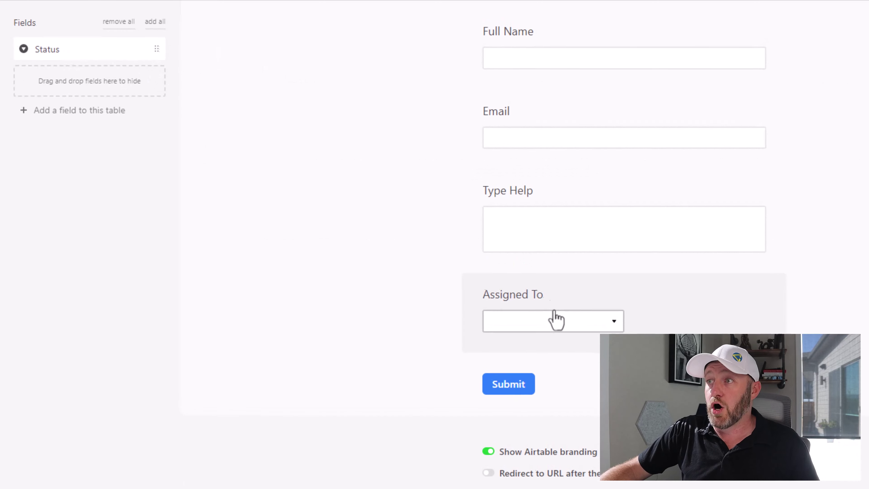
# Remove the Assigned To field from the form and scroll back to the top
pyautogui.click(487, 270)
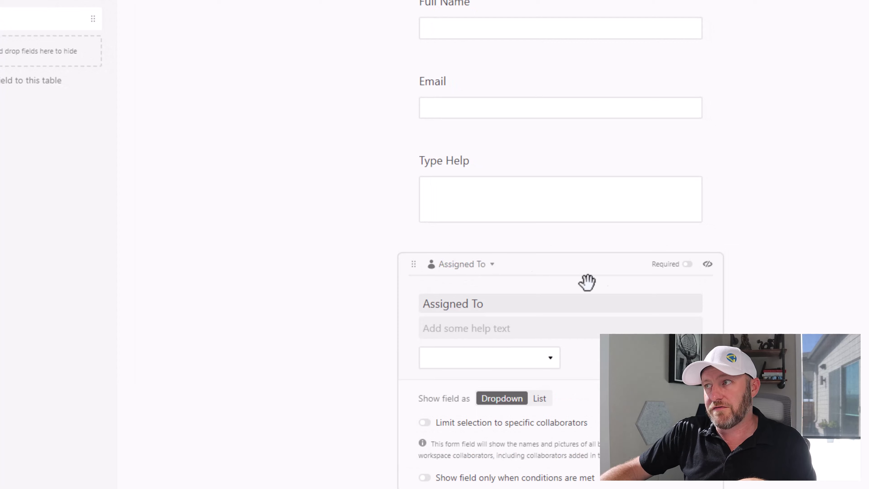
pyautogui.click(709, 269)
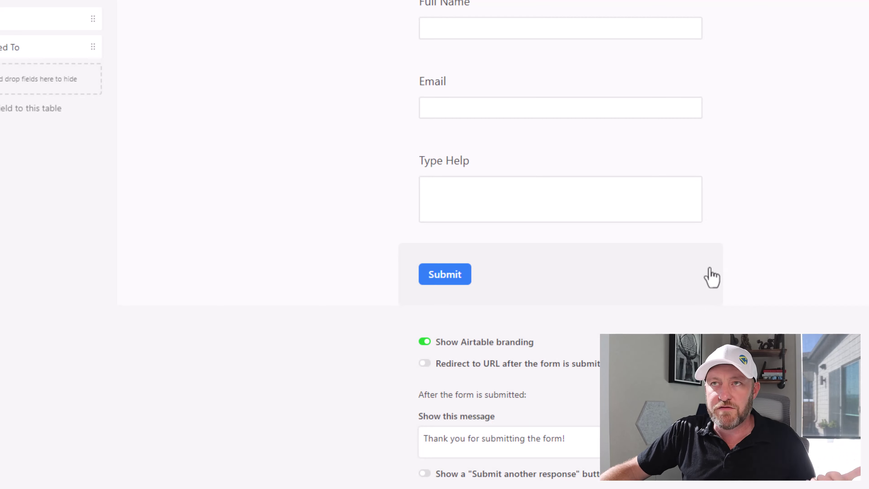
pyautogui.scroll(2, 712, 278)
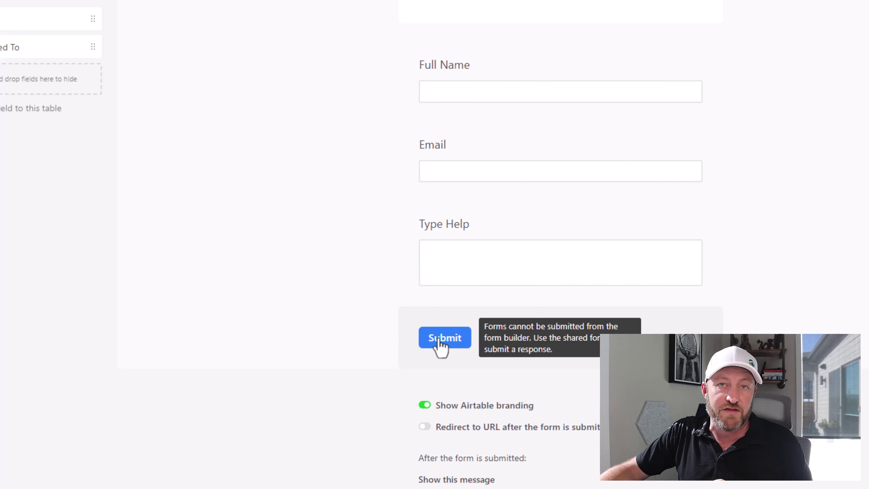
pyautogui.scroll(5, 339, 270)
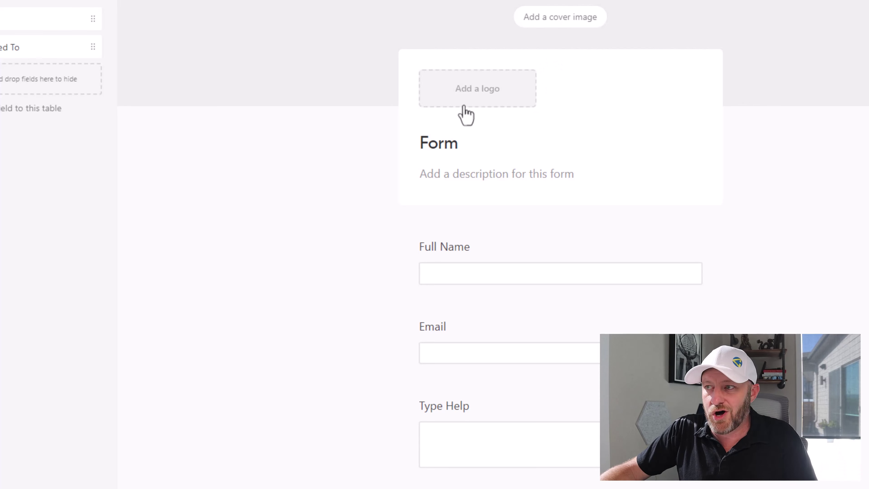
pyautogui.scroll(-7, 365, 186)
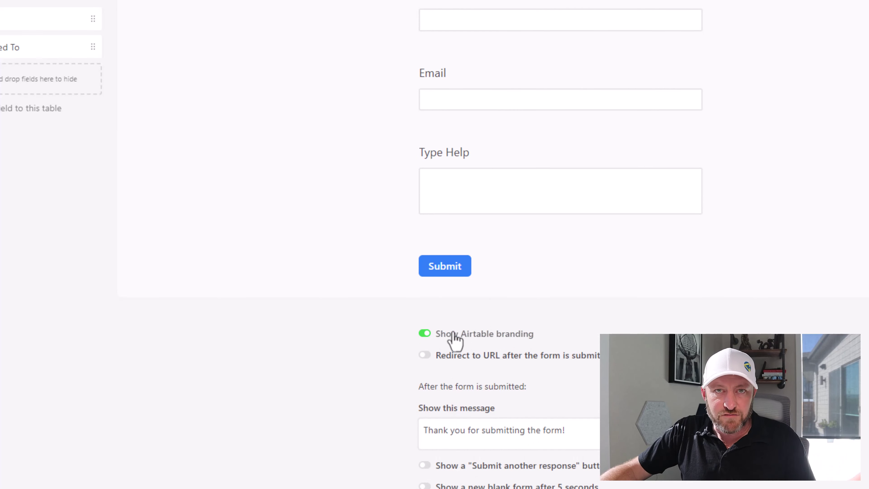
# Leave the Submit button label unchanged and select the inquiry form's private share link
pyautogui.click(453, 276)
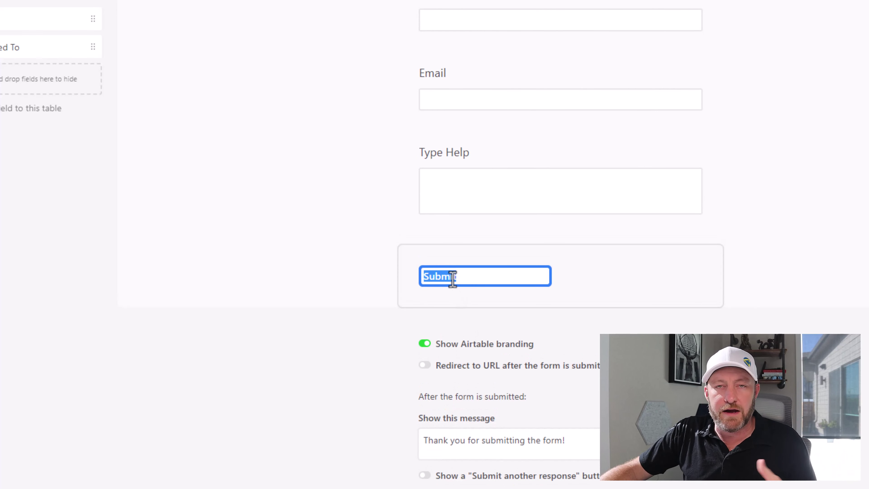
pyautogui.press('Right')
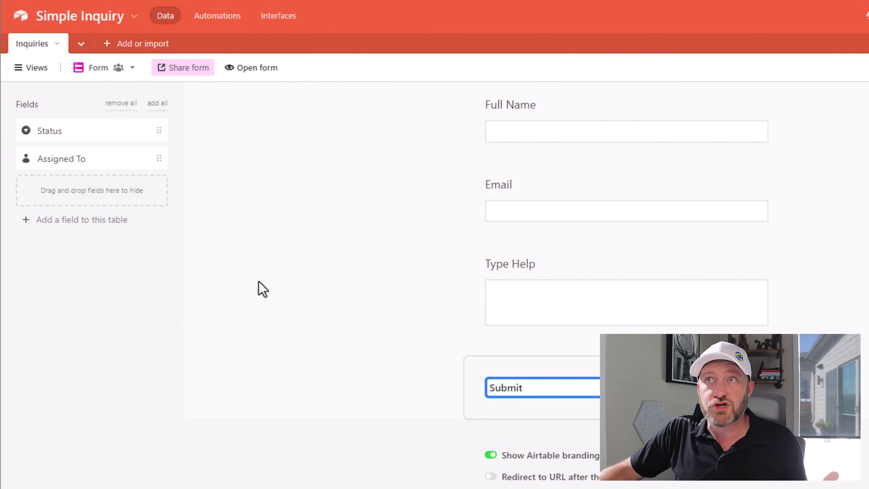
pyautogui.click(185, 71)
pyautogui.click(222, 154)
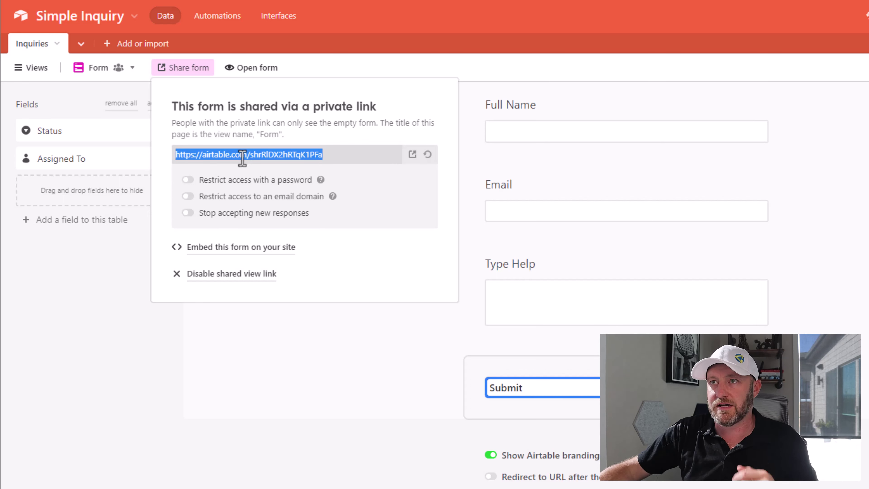
# Submit a Test Case inquiry through the shared form, describing 'I have this problem here..' under Type Help
pyautogui.click(413, 155)
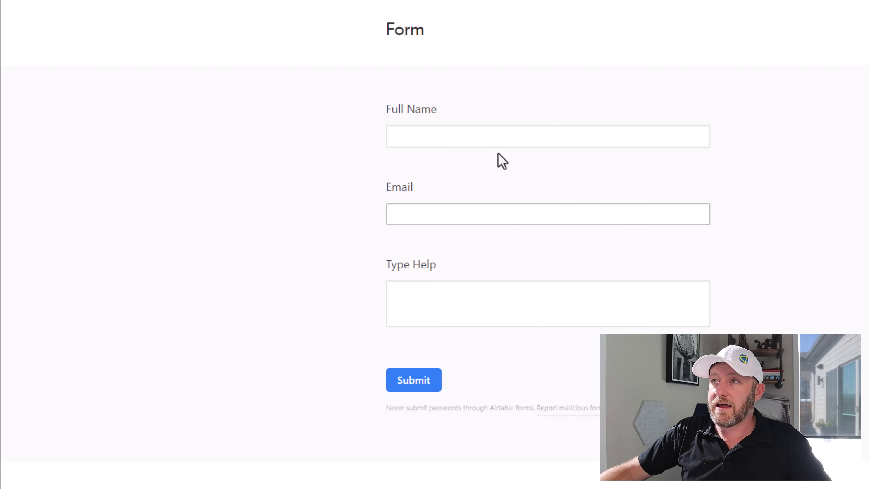
pyautogui.click(471, 136)
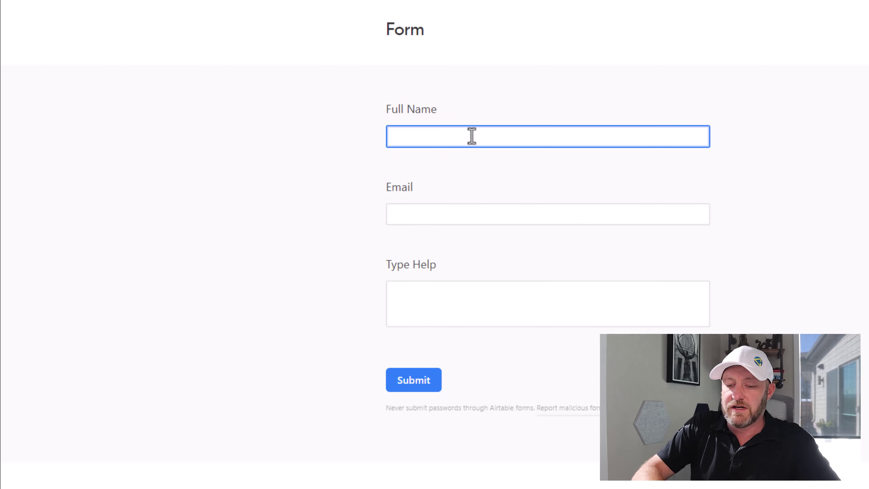
pyautogui.write('Test Ca')
pyautogui.write('se')
pyautogui.press('Tab')
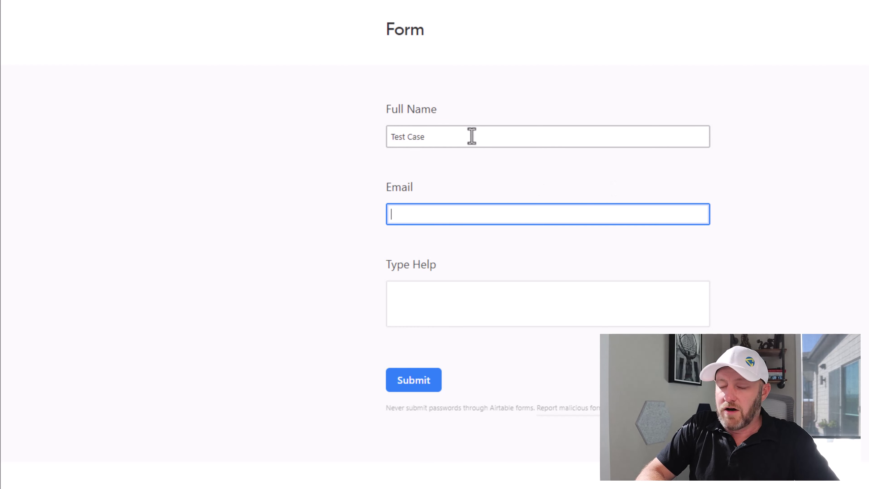
pyautogui.write(';e')
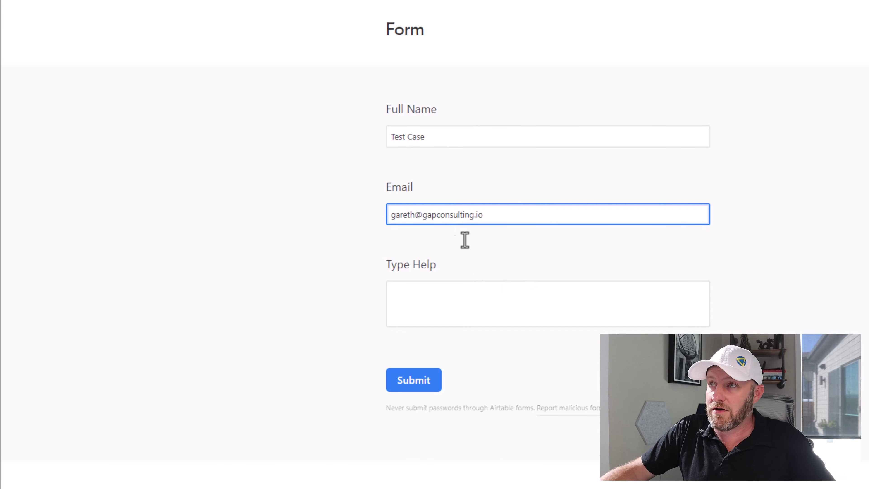
pyautogui.click(458, 300)
pyautogui.write('I have this problem here...')
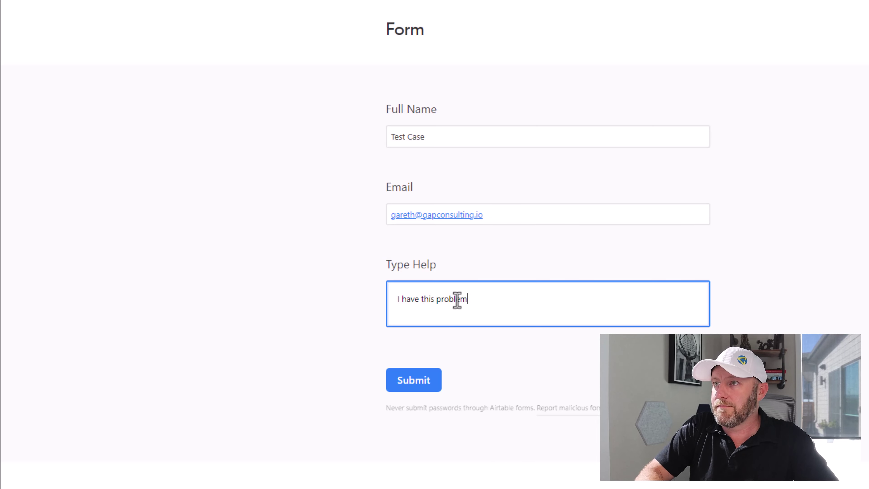
pyautogui.click(415, 386)
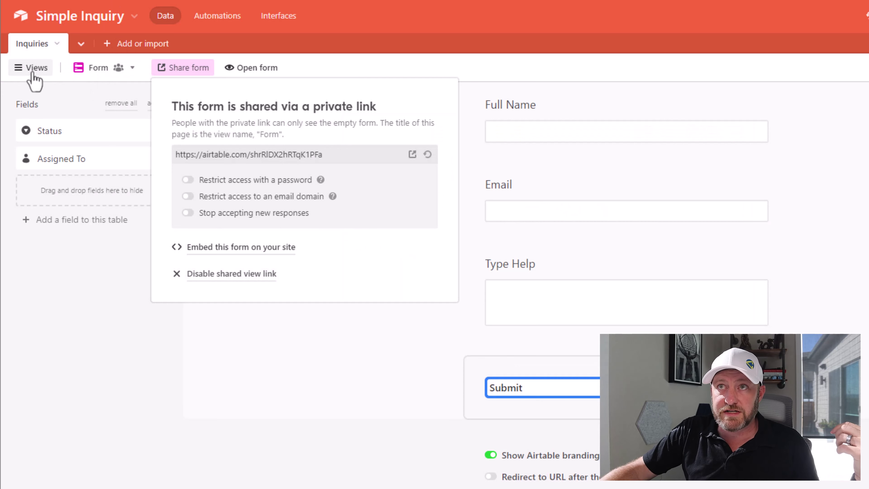
pyautogui.click(33, 70)
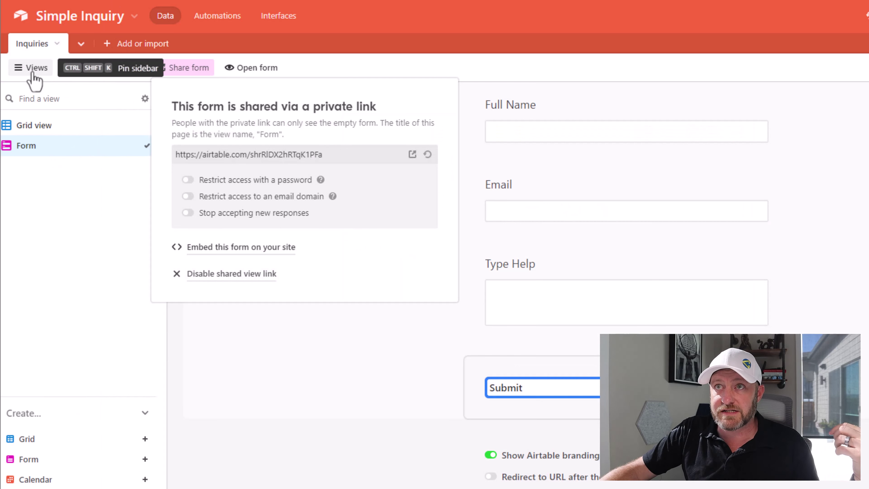
# In Grid view, check the Test Case record's Status options and leave Status blank
pyautogui.click(45, 127)
pyautogui.click(342, 120)
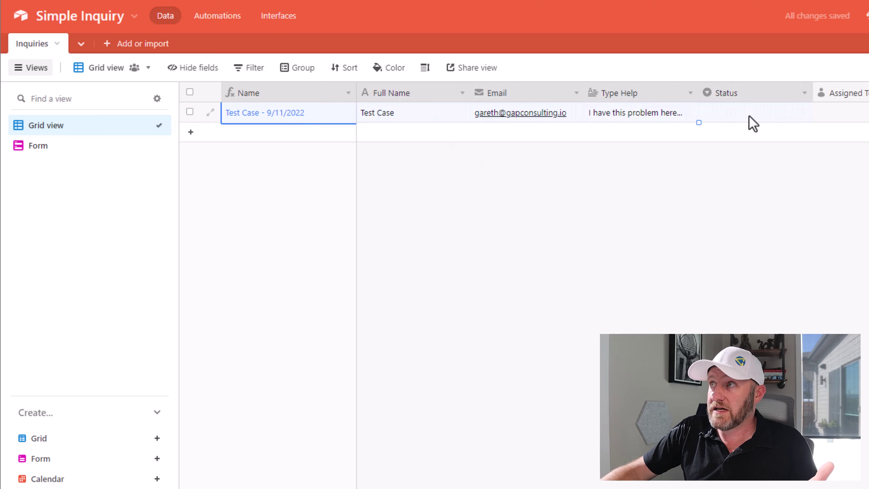
pyautogui.click(837, 191)
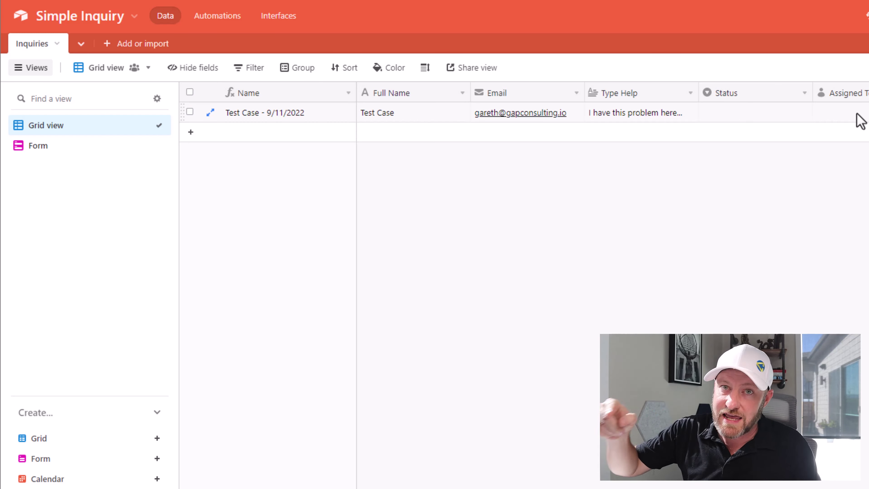
pyautogui.click(790, 124)
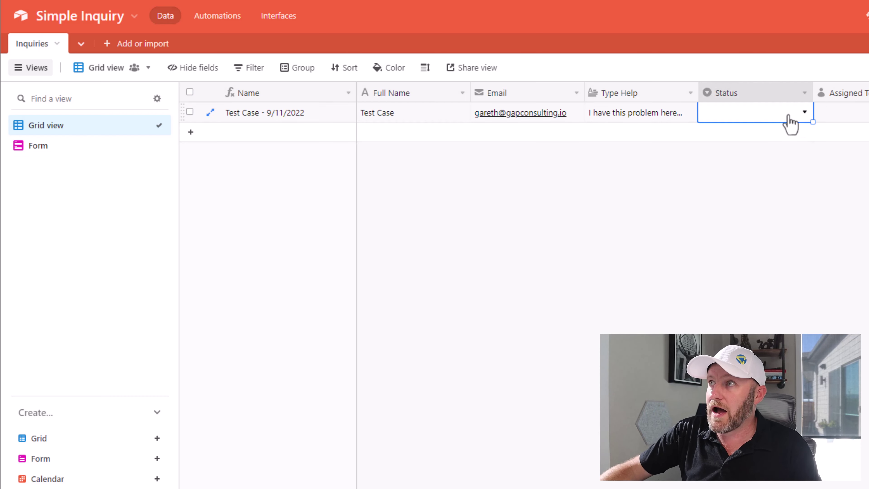
pyautogui.click(791, 124)
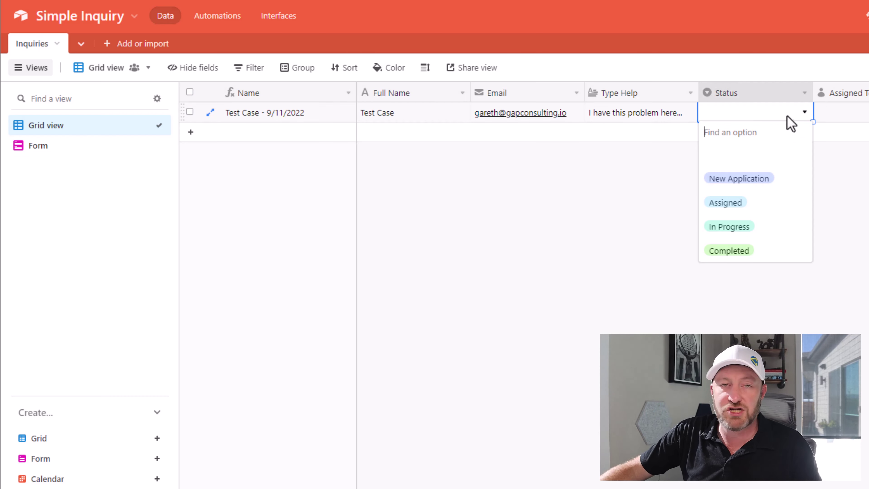
pyautogui.click(637, 209)
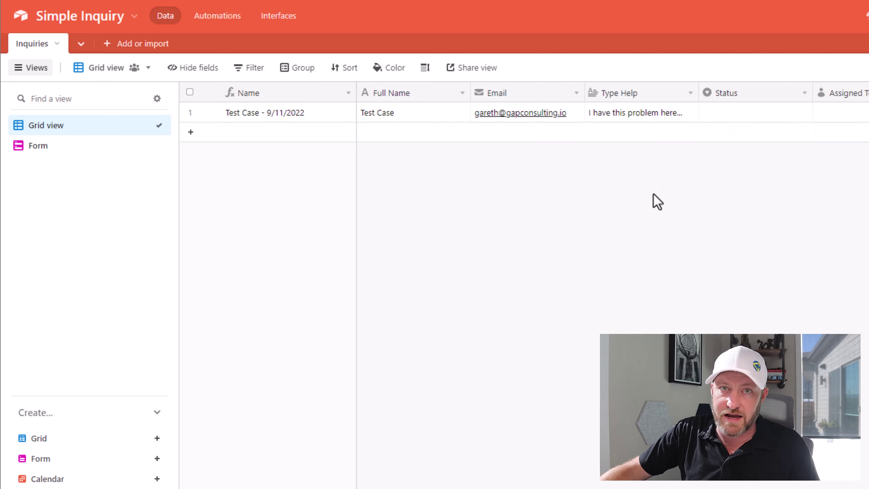
# Add a 'When a form is submitted' trigger for the Inquiries table's Form, tested on Test Case
pyautogui.click(218, 17)
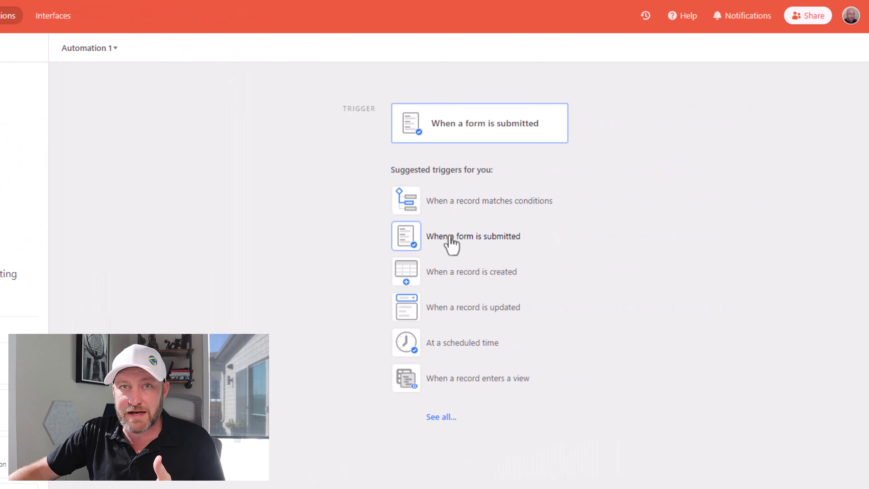
pyautogui.click(452, 244)
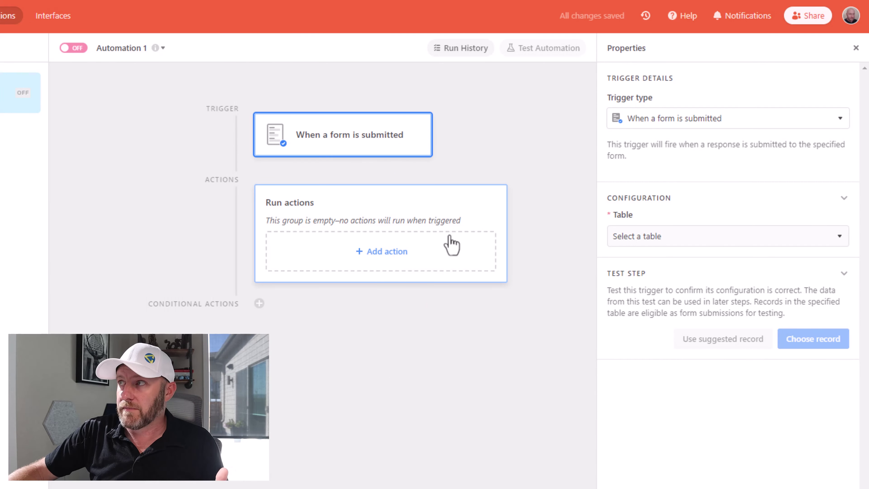
pyautogui.click(647, 239)
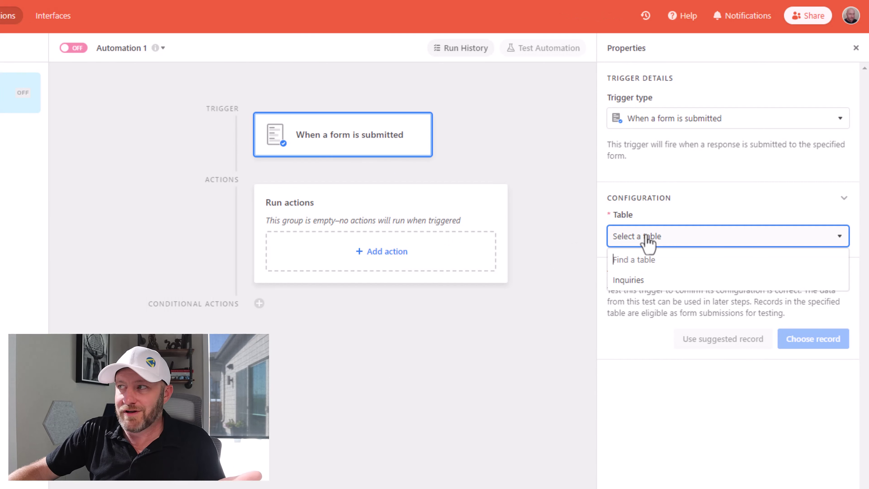
pyautogui.click(653, 282)
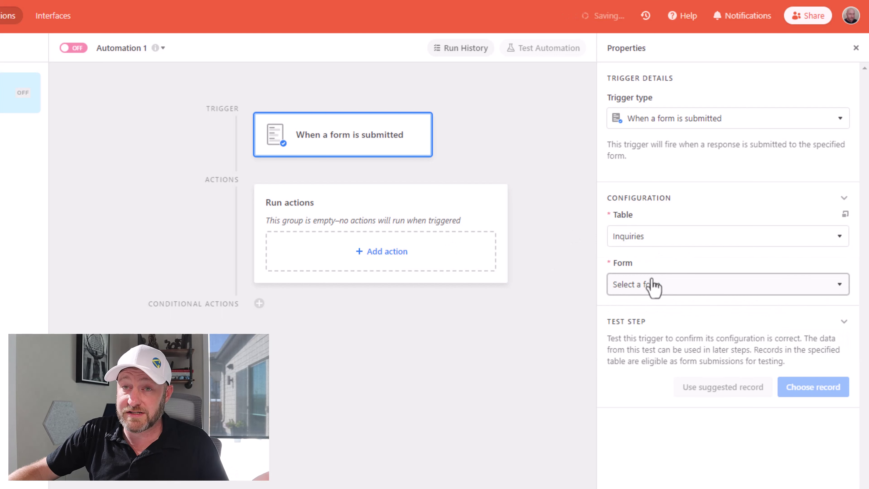
pyautogui.click(657, 295)
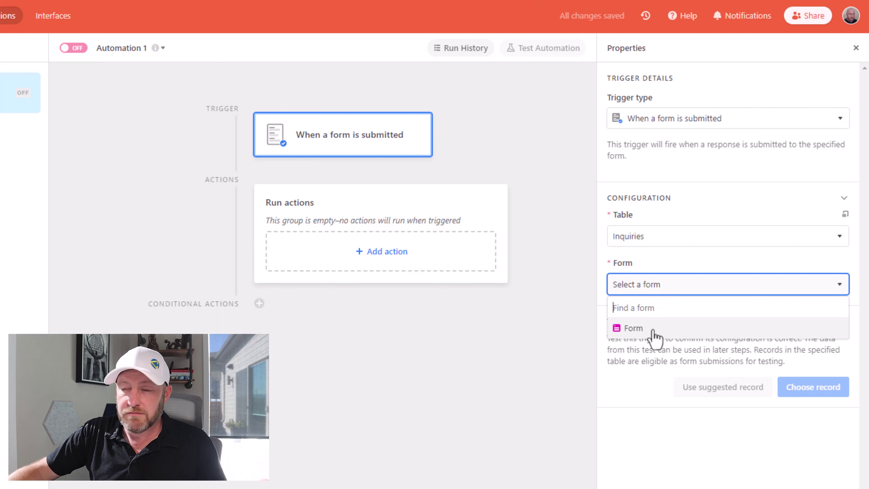
pyautogui.click(654, 334)
pyautogui.click(811, 398)
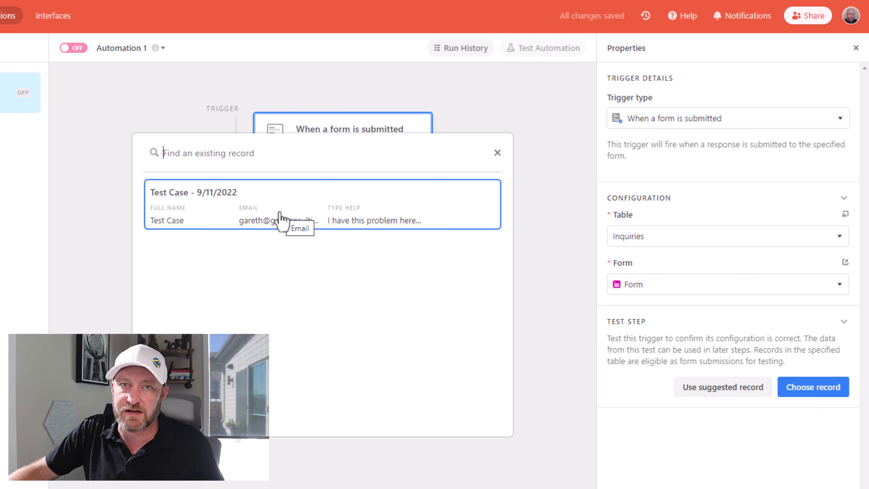
pyautogui.click(280, 219)
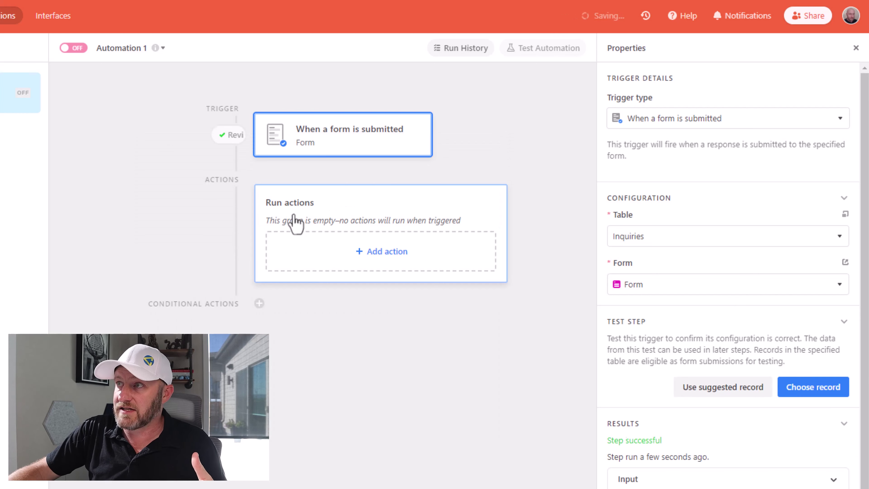
pyautogui.click(370, 268)
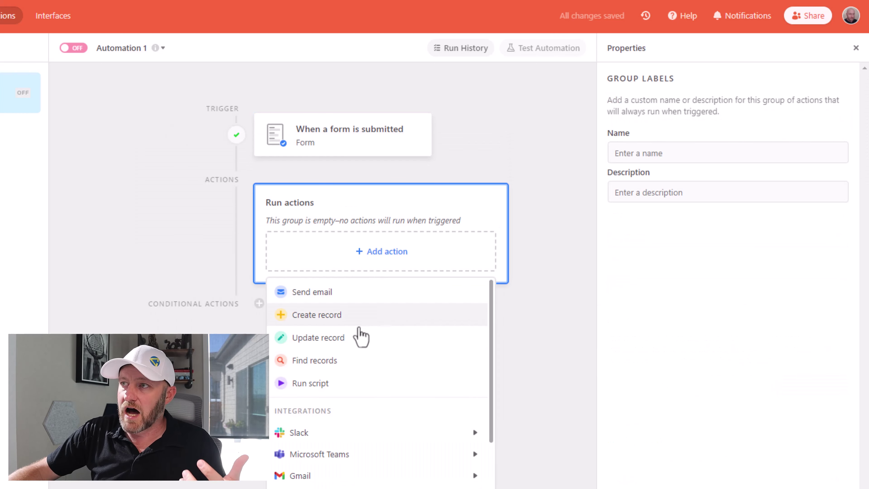
# Add an Update record action on Inquiries using the triggering record's Airtable record ID
pyautogui.click(354, 347)
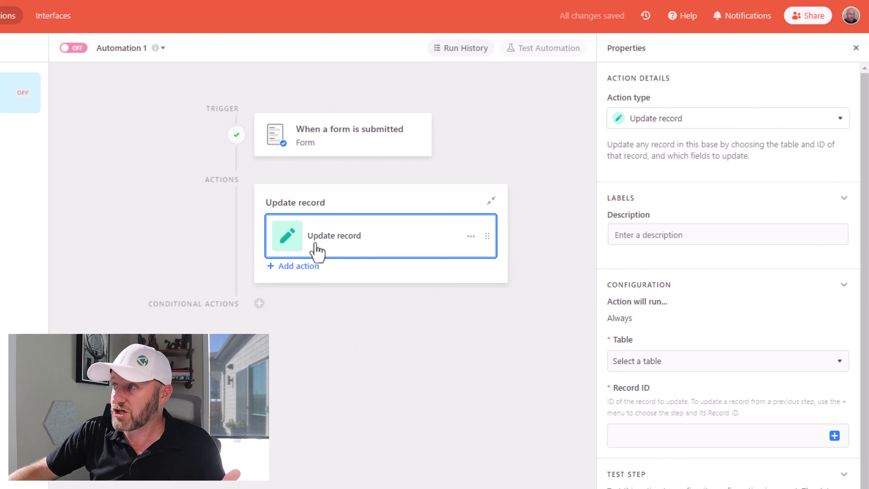
pyautogui.click(674, 362)
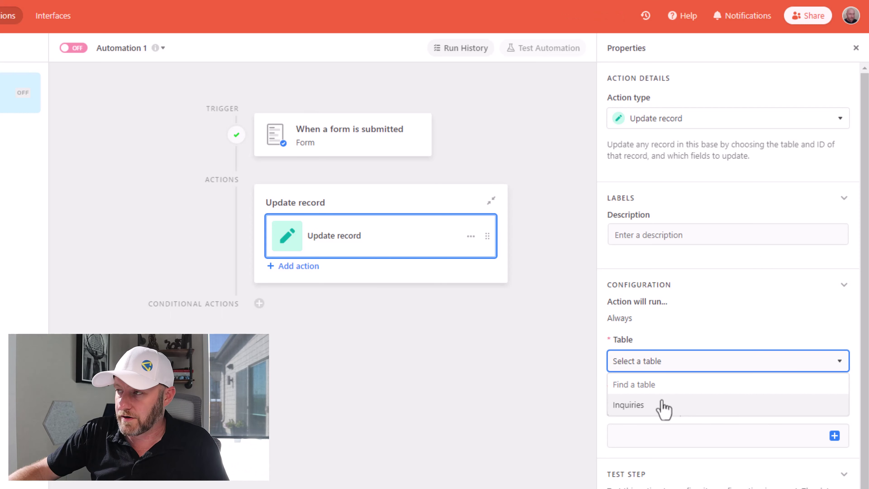
pyautogui.click(629, 404)
pyautogui.click(835, 435)
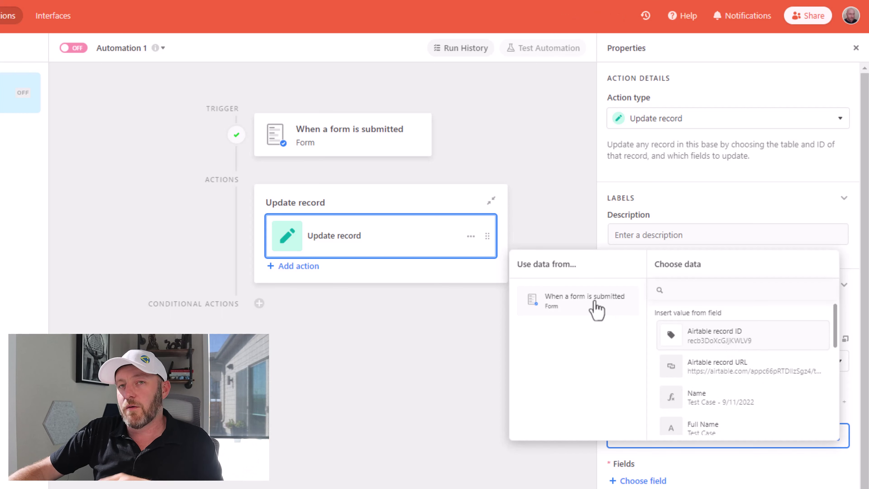
pyautogui.click(698, 341)
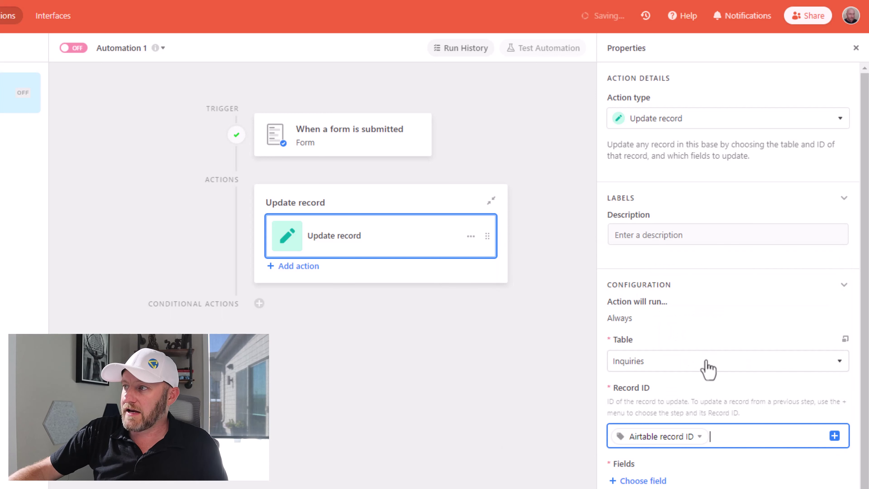
pyautogui.scroll(-2, 705, 363)
# Make the action set Status to New Application and run a test as configured
pyautogui.click(643, 432)
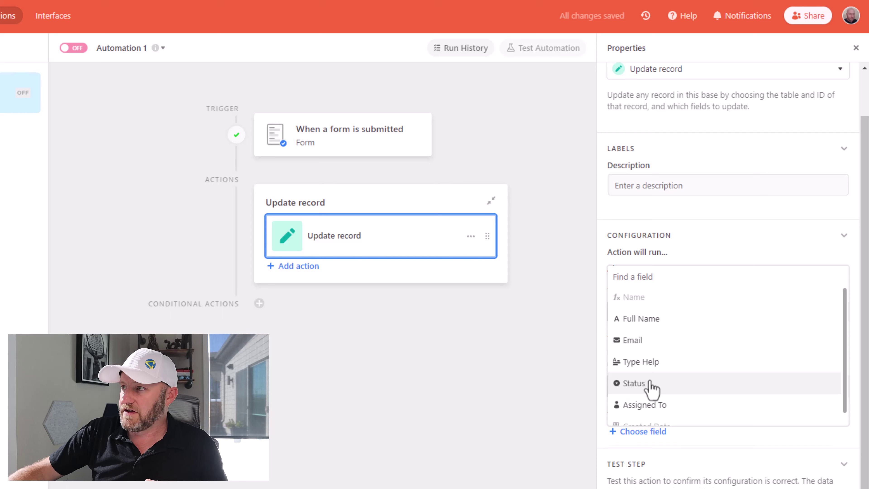
pyautogui.click(651, 386)
pyautogui.click(650, 461)
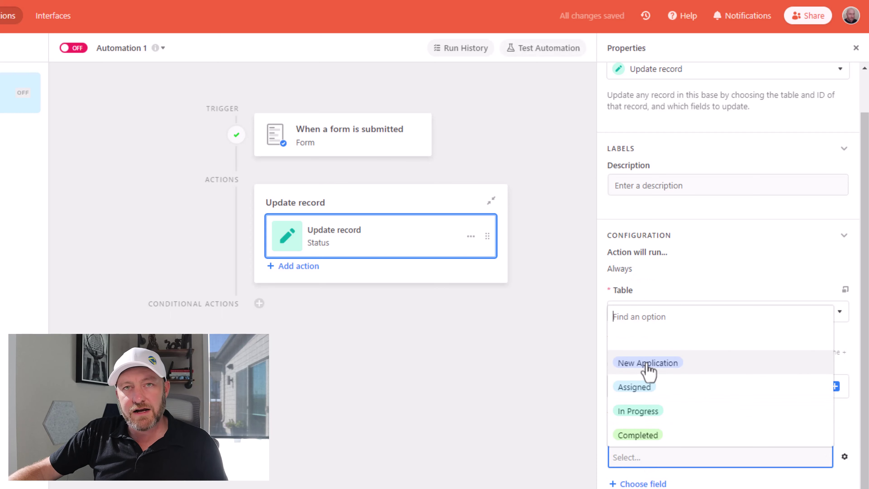
pyautogui.click(648, 364)
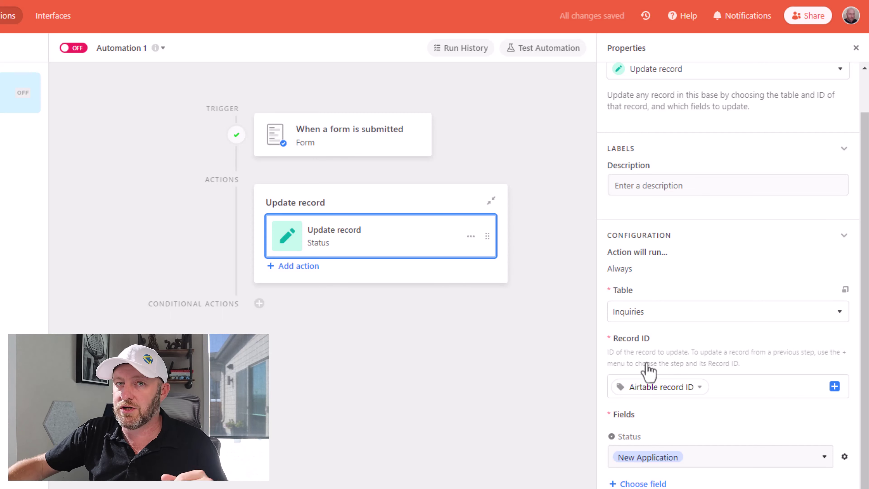
pyautogui.scroll(-5, 780, 412)
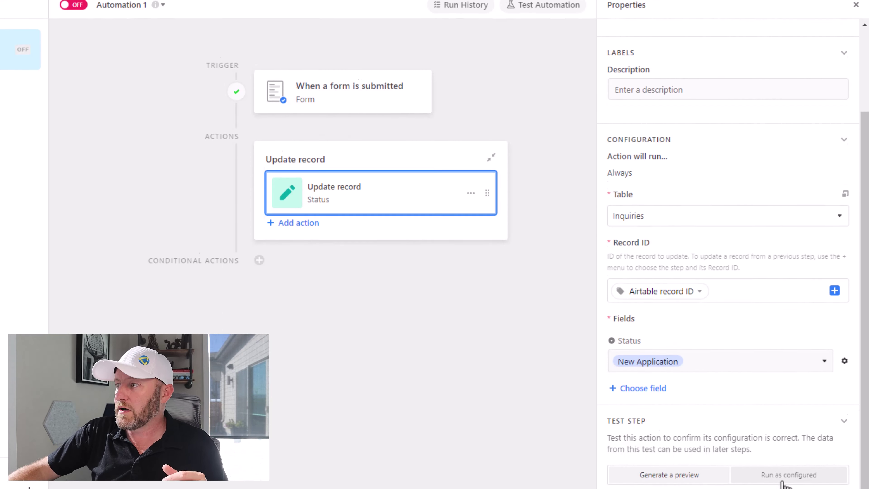
pyautogui.click(782, 438)
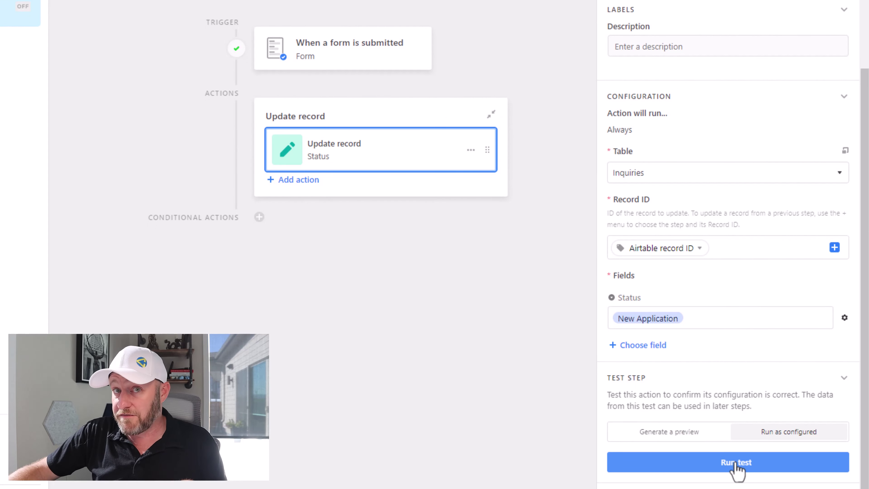
pyautogui.click(735, 463)
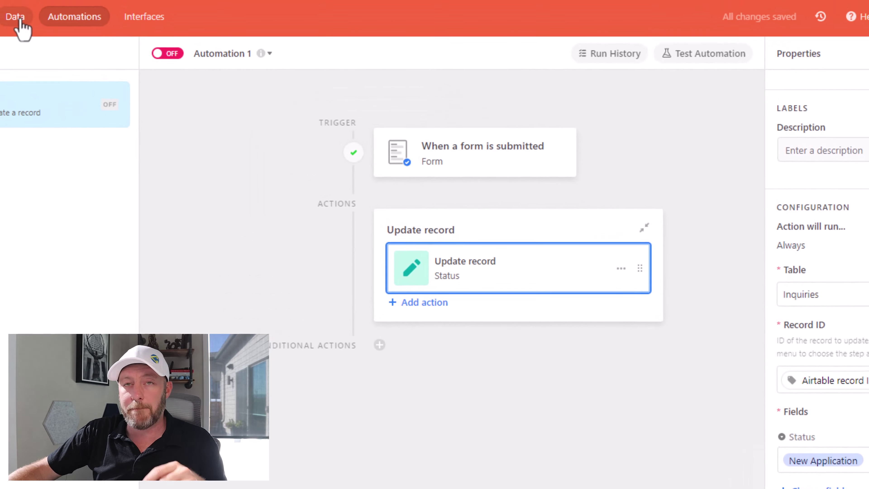
# Expand the Test Case record in the table data to check its Status
pyautogui.click(19, 21)
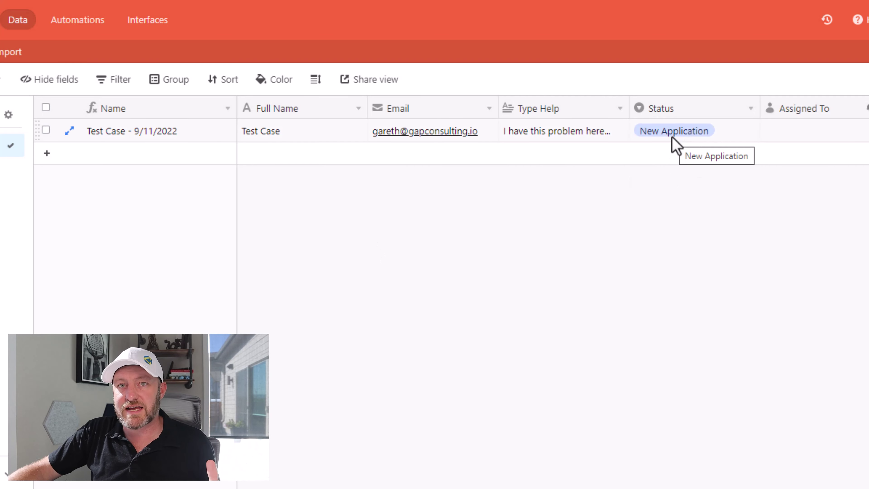
pyautogui.click(675, 139)
pyautogui.press('space')
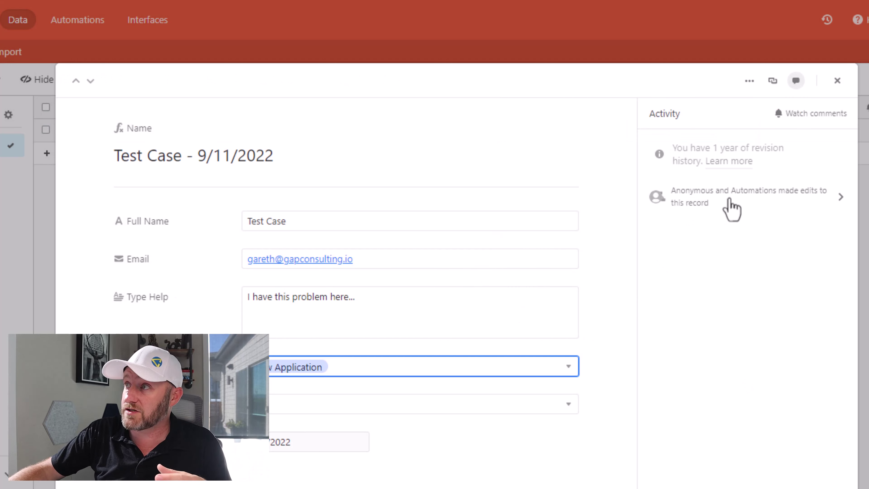
# Review the 'Automations made edits' activity entry for Status, then close the record
pyautogui.click(732, 209)
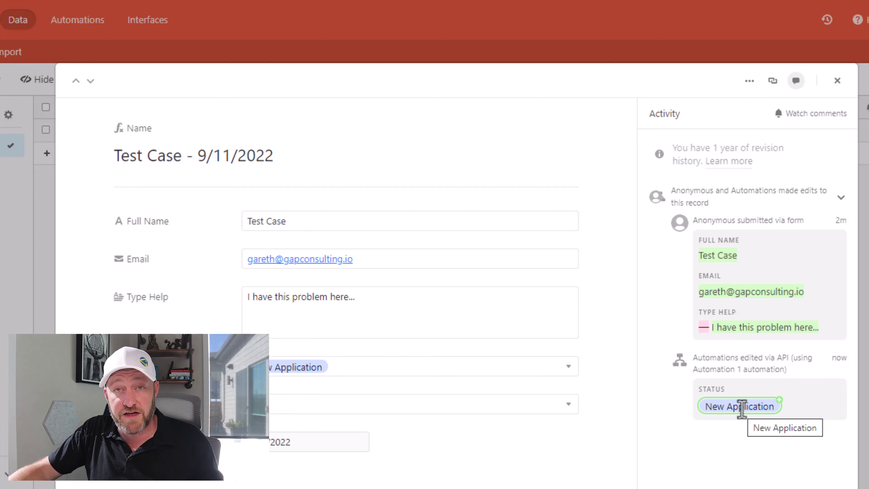
pyautogui.press('Escape')
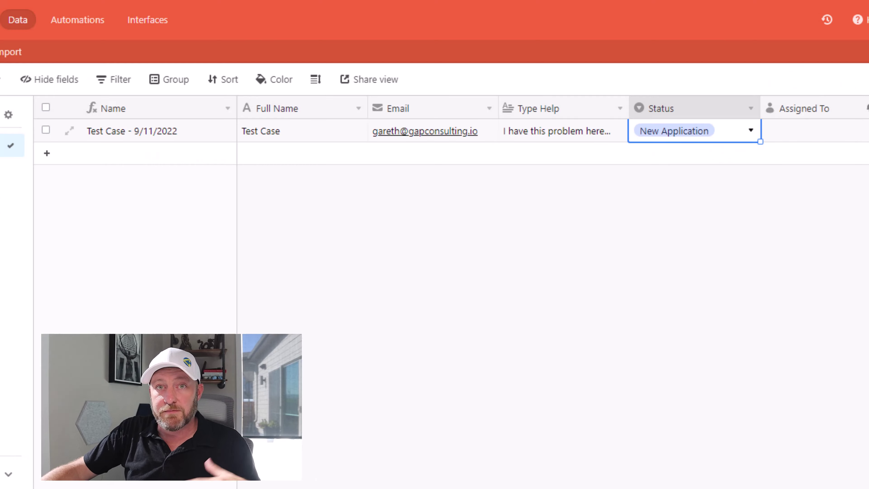
# Rename the automation to 'Update Status' and turn it ON
pyautogui.click(62, 22)
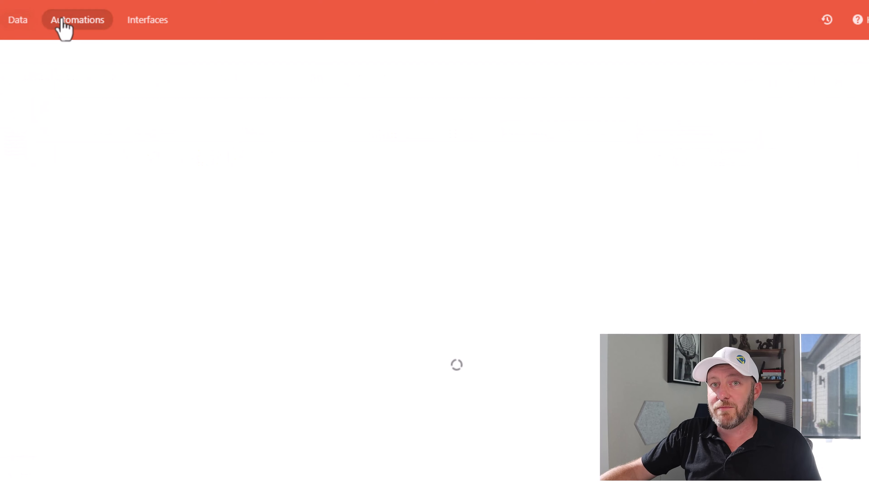
pyautogui.click(220, 61)
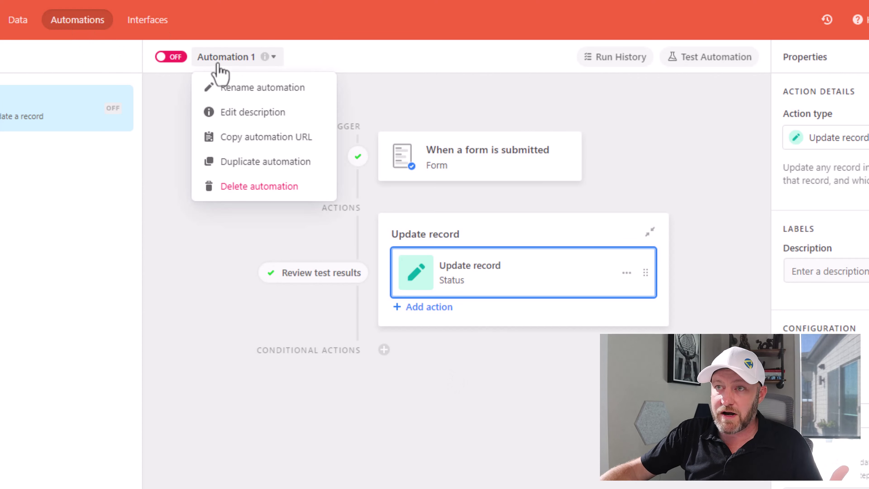
pyautogui.click(236, 87)
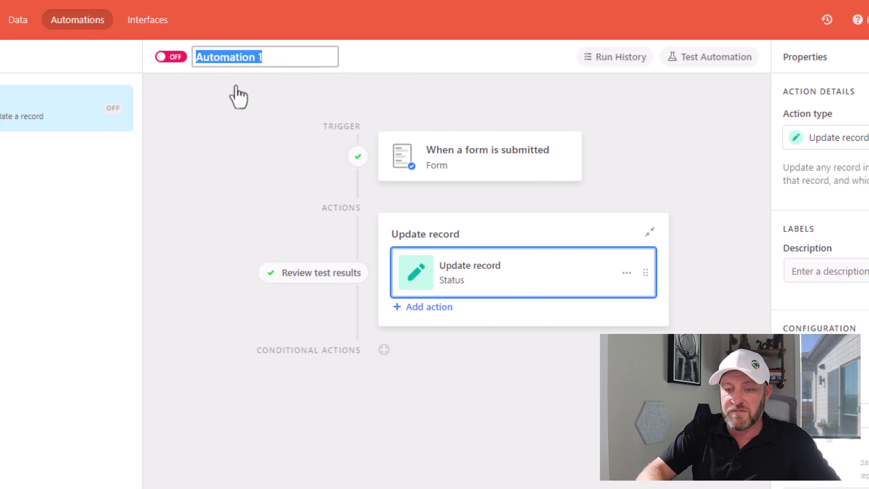
pyautogui.write('Update Stat')
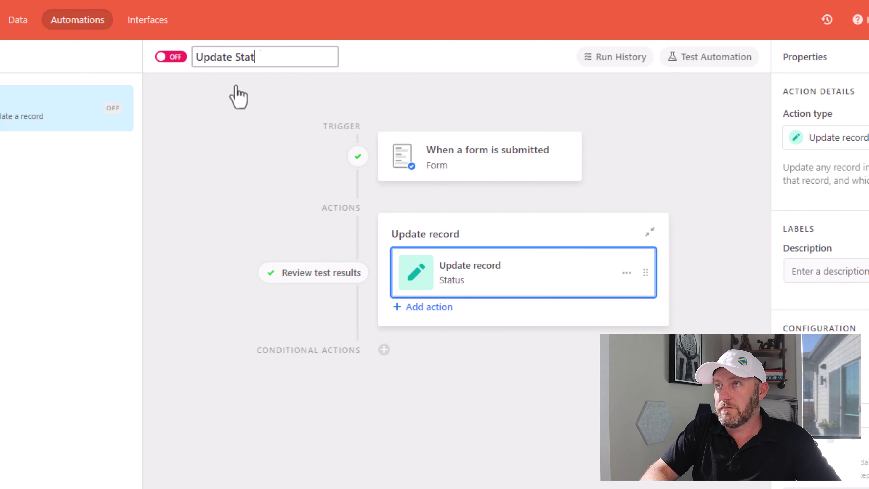
pyautogui.write('us')
pyautogui.click(170, 57)
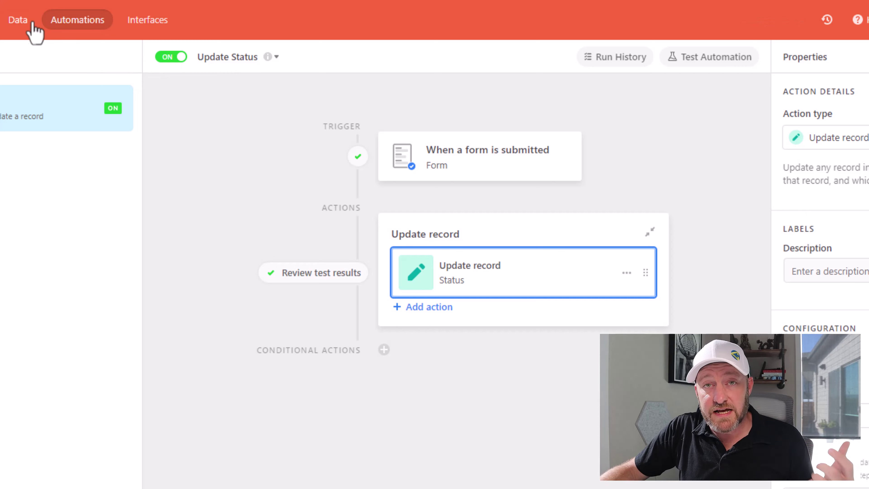
# Set the Test Case record's Assigned To field to the listed team member
pyautogui.click(21, 23)
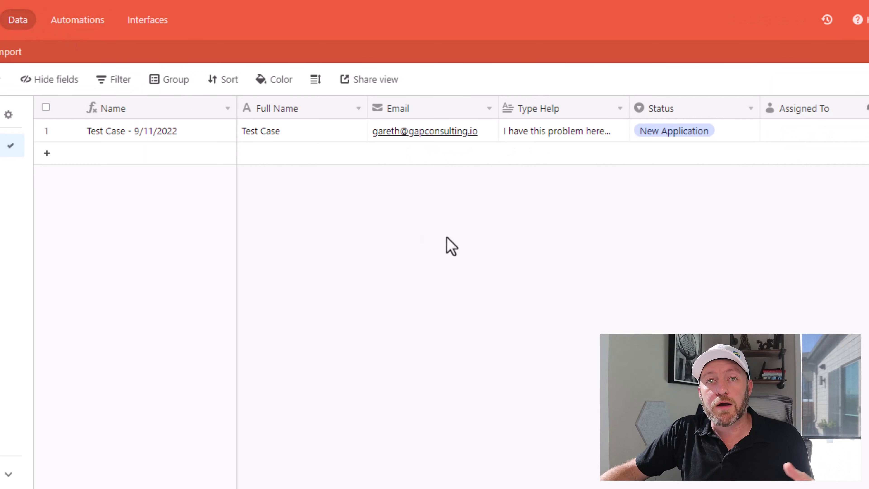
pyautogui.doubleClick(842, 139)
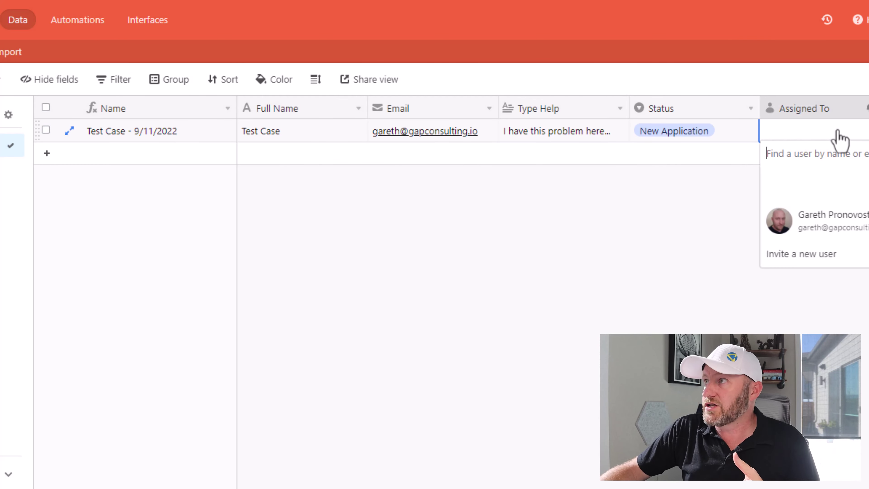
pyautogui.click(815, 228)
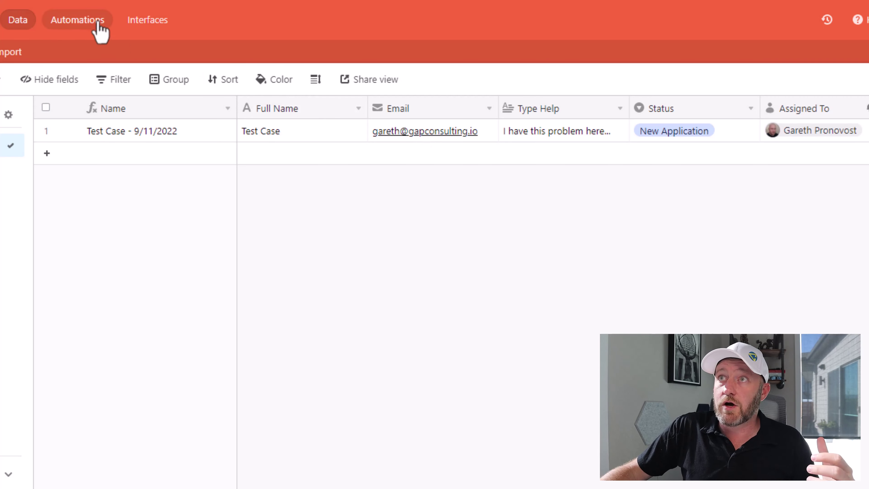
# Create automation 'New Assignee > Send Email' with a 'When a record matches conditions' trigger
pyautogui.click(85, 20)
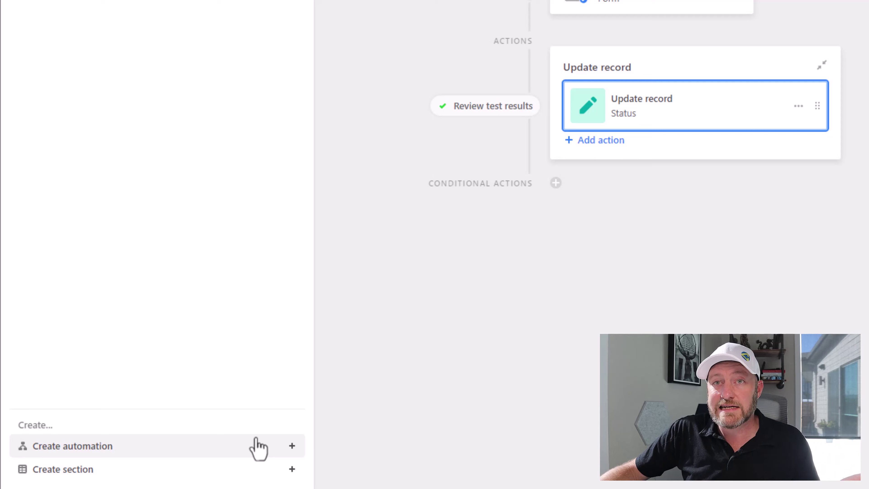
pyautogui.click(255, 445)
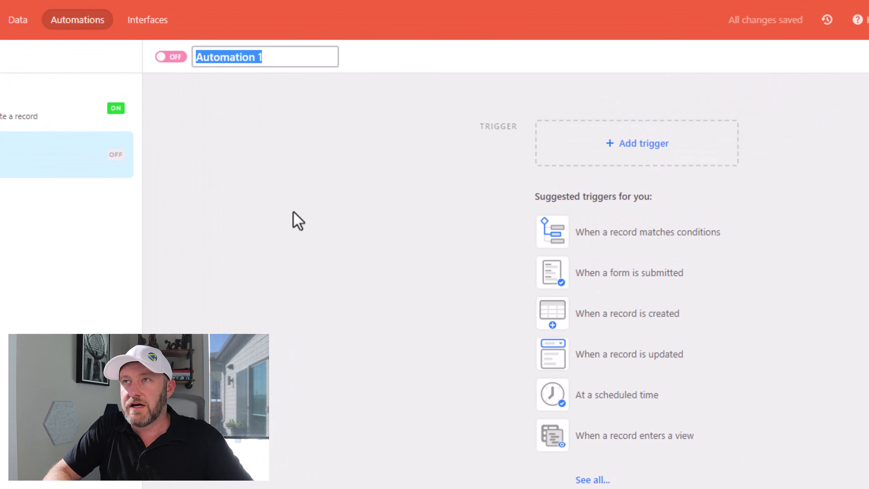
pyautogui.write('New Assignee >')
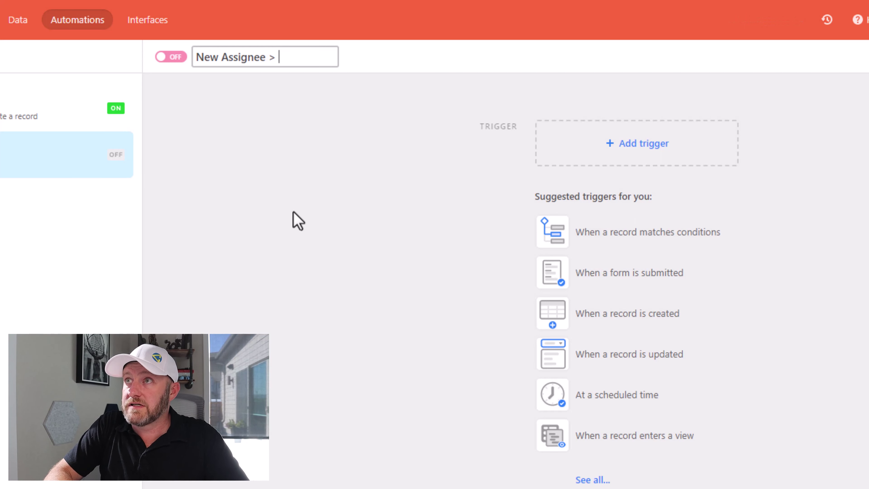
pyautogui.write(' Send Email')
pyautogui.press('Return')
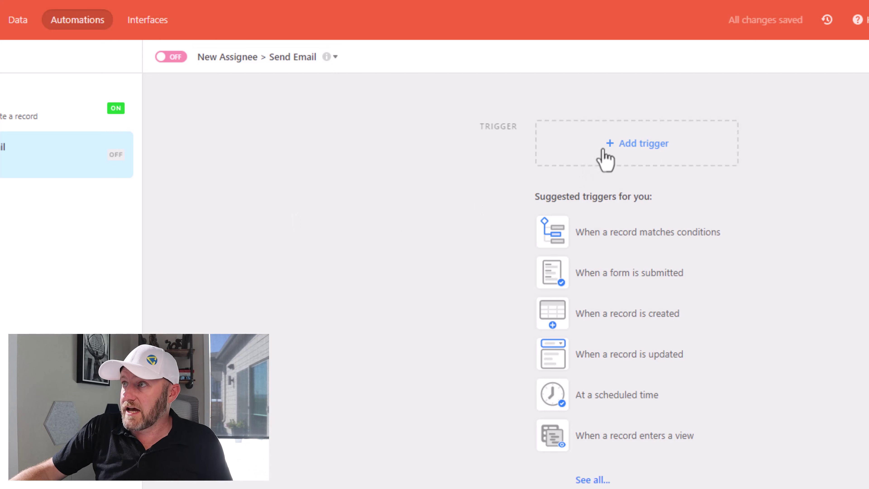
pyautogui.click(621, 232)
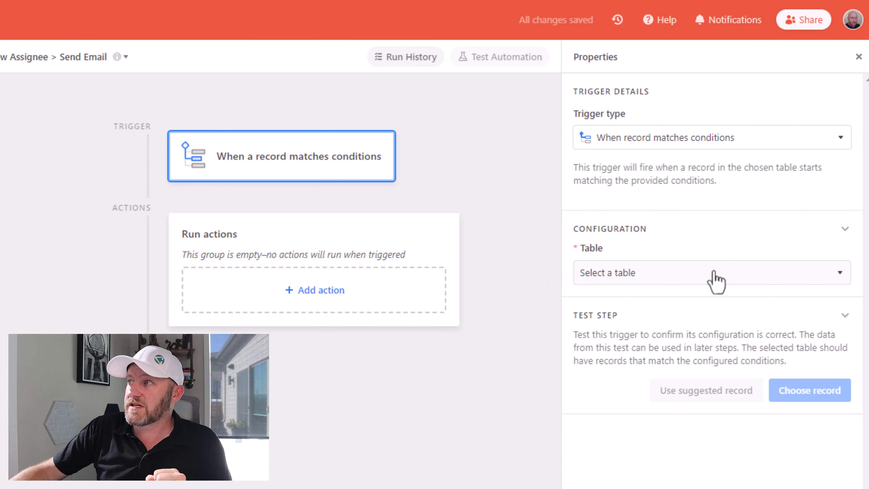
# Make the trigger watch the Inquiries table with condition Assigned To is not empty
pyautogui.click(716, 278)
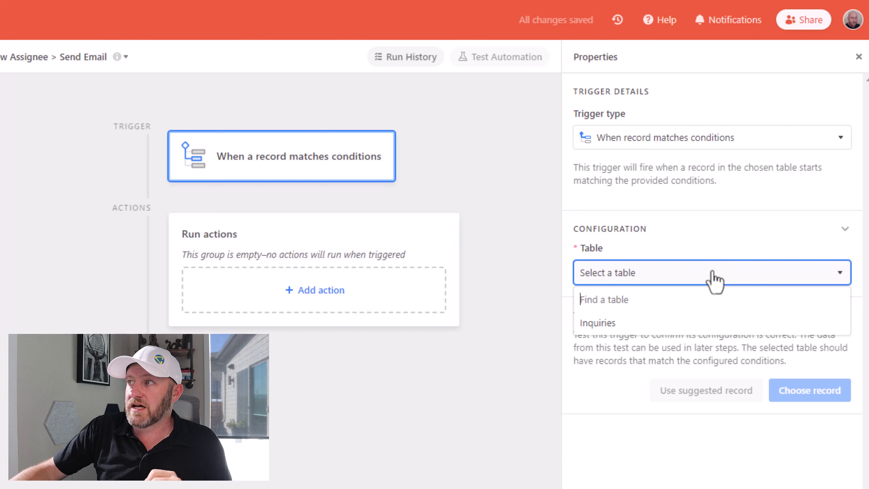
pyautogui.click(654, 324)
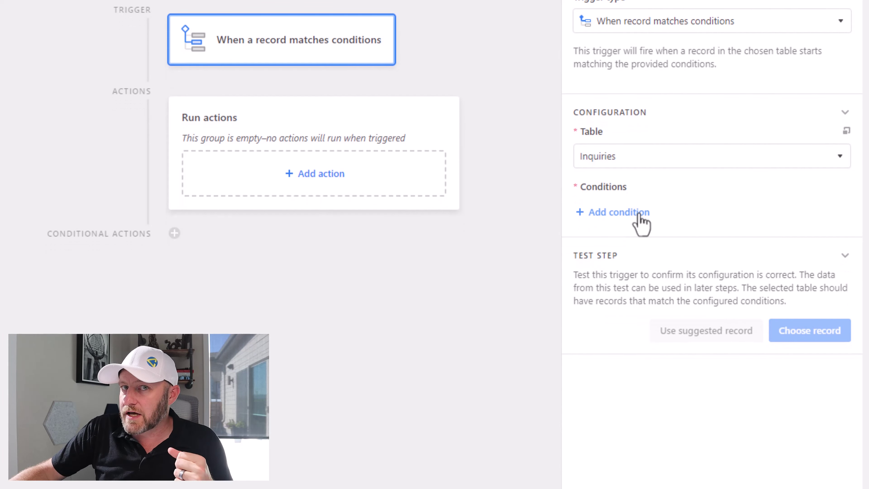
pyautogui.click(598, 213)
pyautogui.click(646, 214)
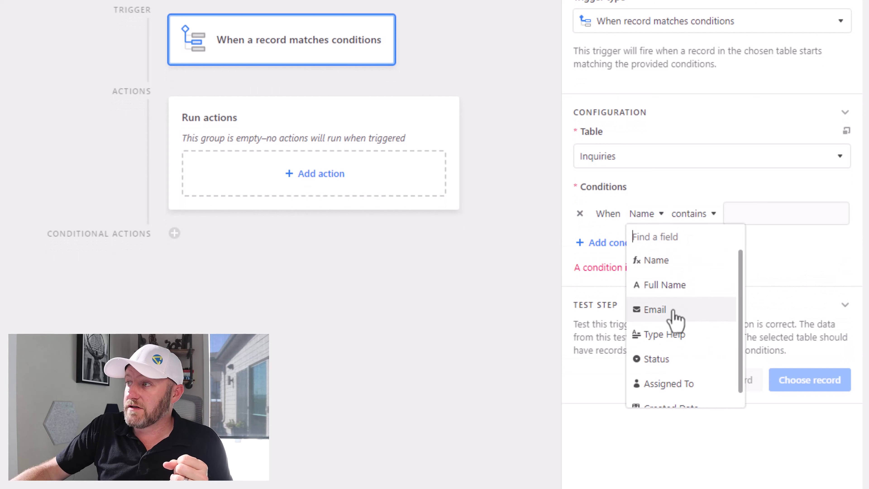
pyautogui.click(671, 383)
pyautogui.click(706, 214)
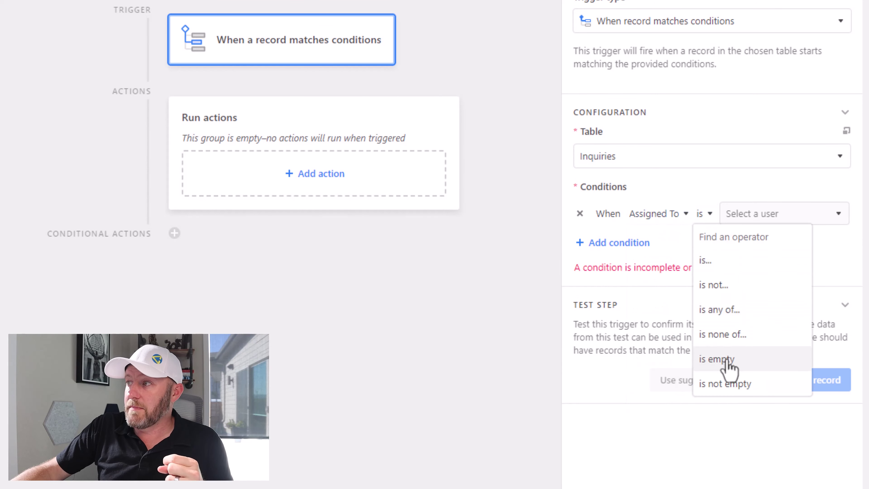
pyautogui.click(730, 385)
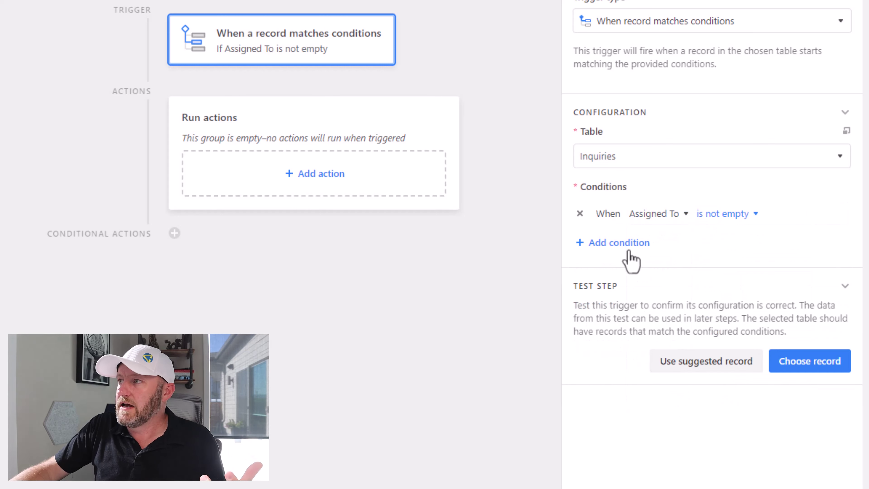
# Add a second condition: Status is New Application
pyautogui.click(631, 243)
pyautogui.click(652, 251)
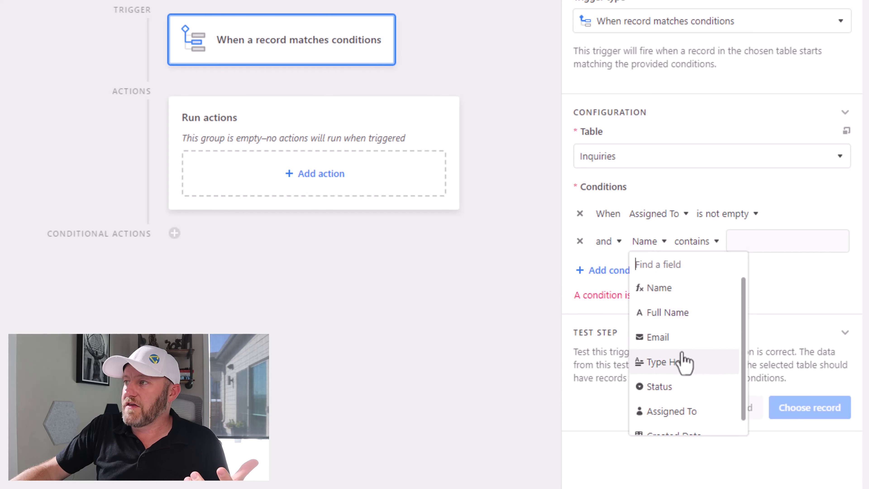
pyautogui.click(680, 390)
pyautogui.click(682, 241)
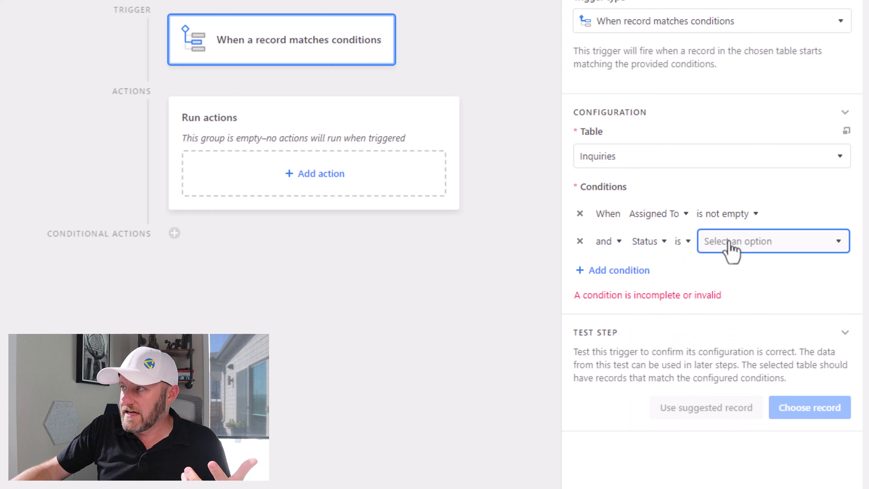
pyautogui.click(736, 241)
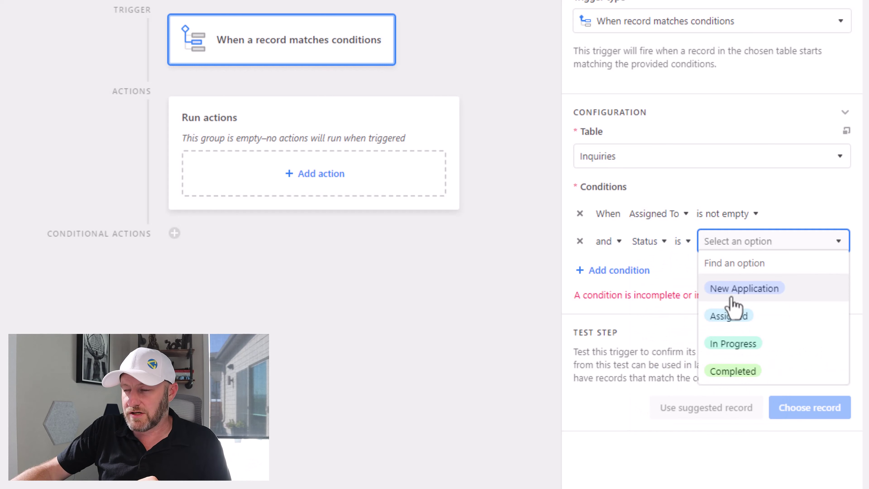
pyautogui.click(731, 296)
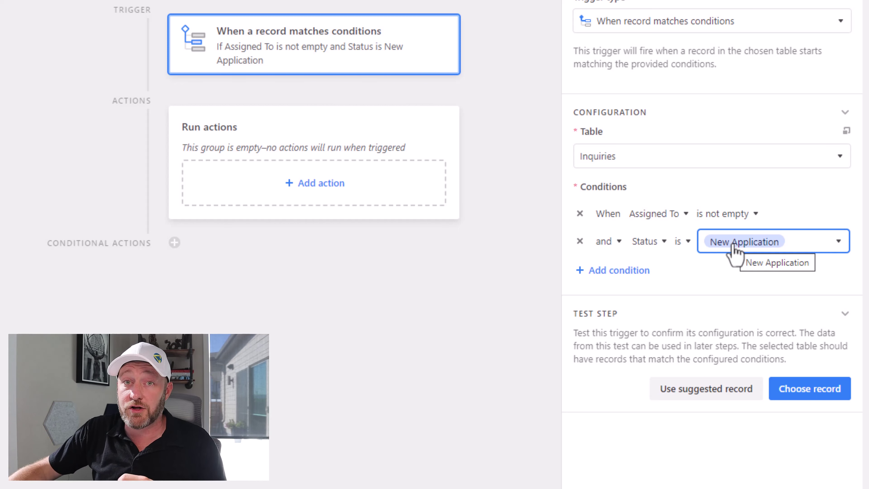
# Test the trigger successfully with the Test Case record, then bring up the action types
pyautogui.click(815, 402)
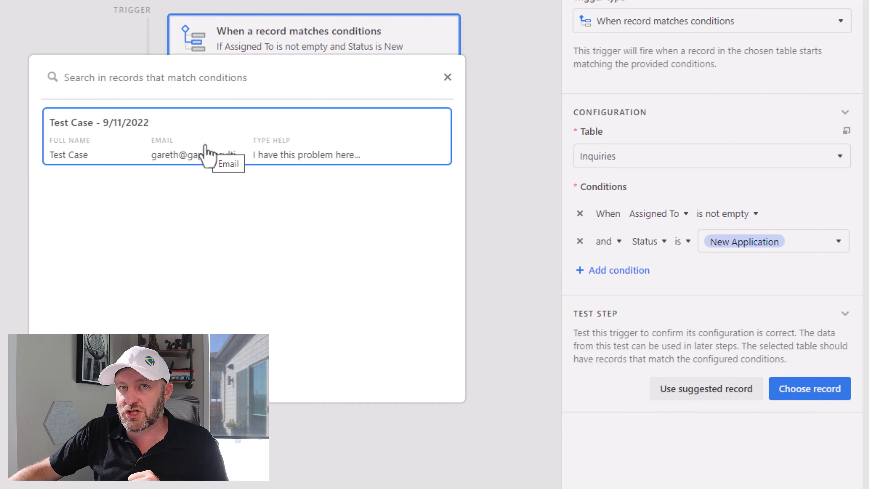
pyautogui.click(207, 154)
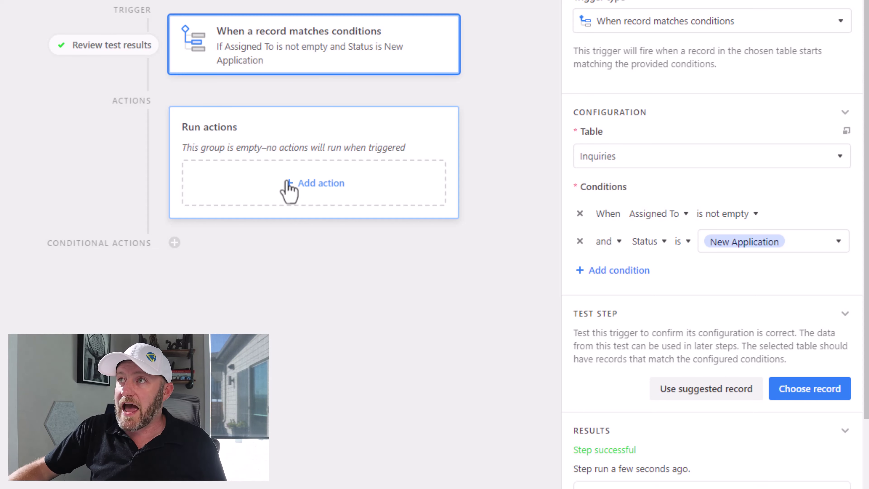
pyautogui.click(287, 183)
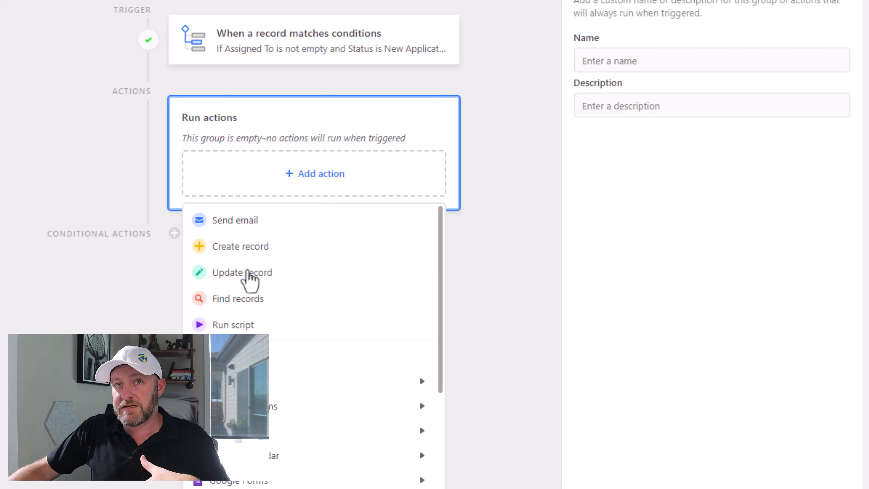
# Add an Update record action on the Inquiries table, using the trigger's Airtable record ID
pyautogui.click(249, 278)
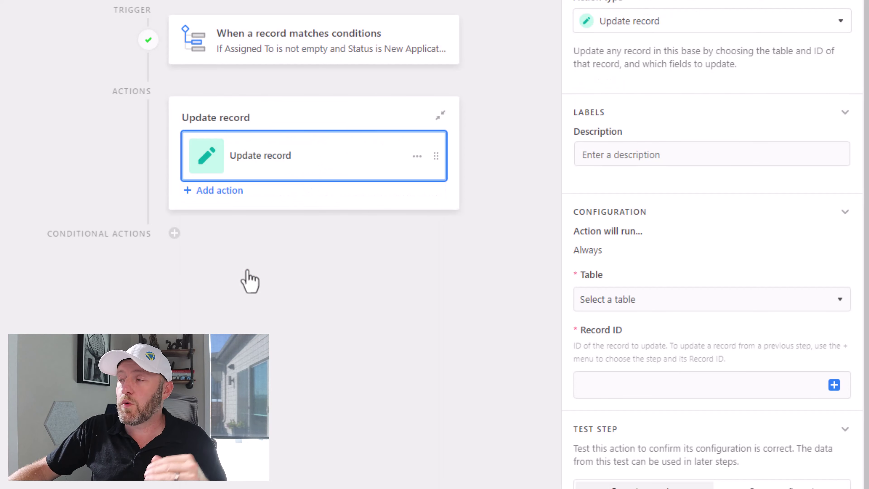
pyautogui.click(632, 304)
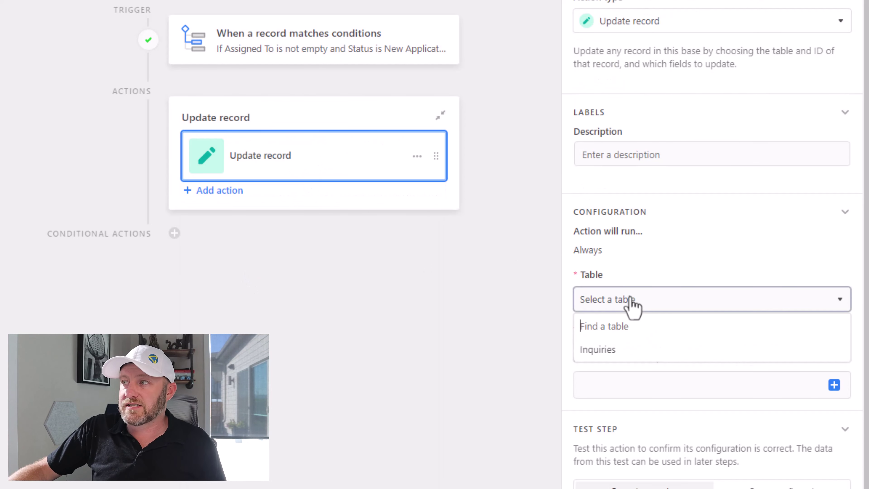
pyautogui.click(612, 355)
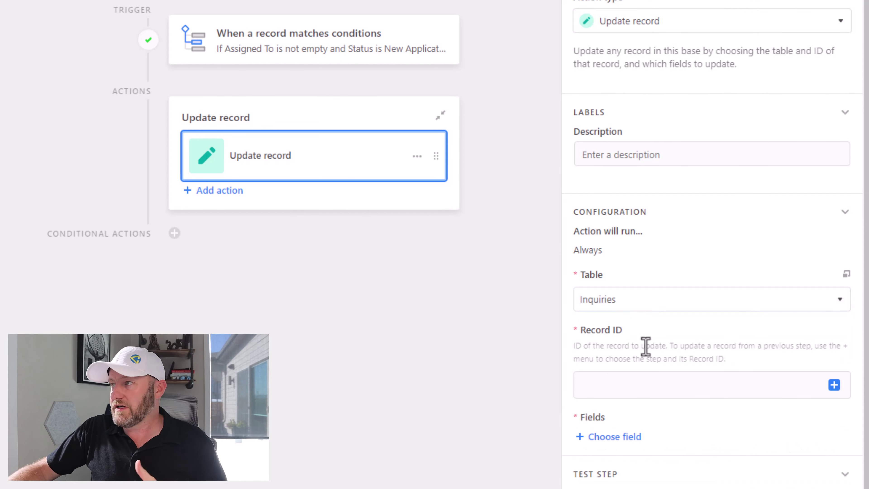
pyautogui.click(835, 385)
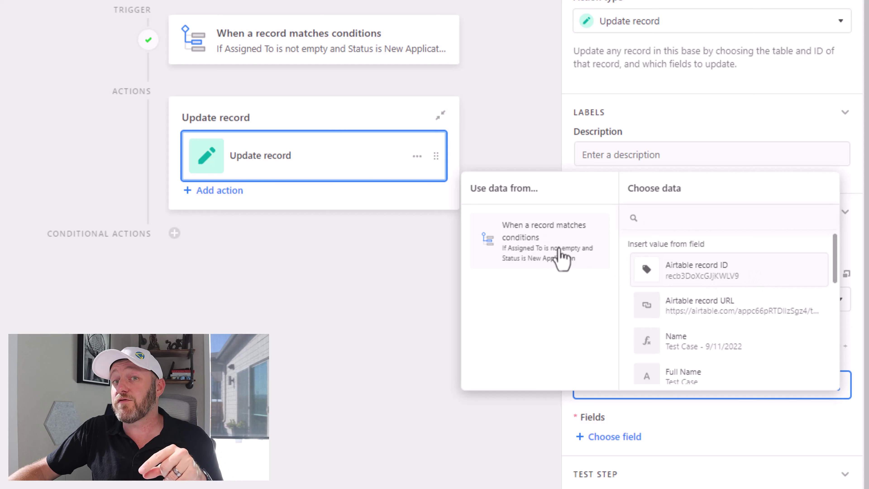
pyautogui.click(676, 274)
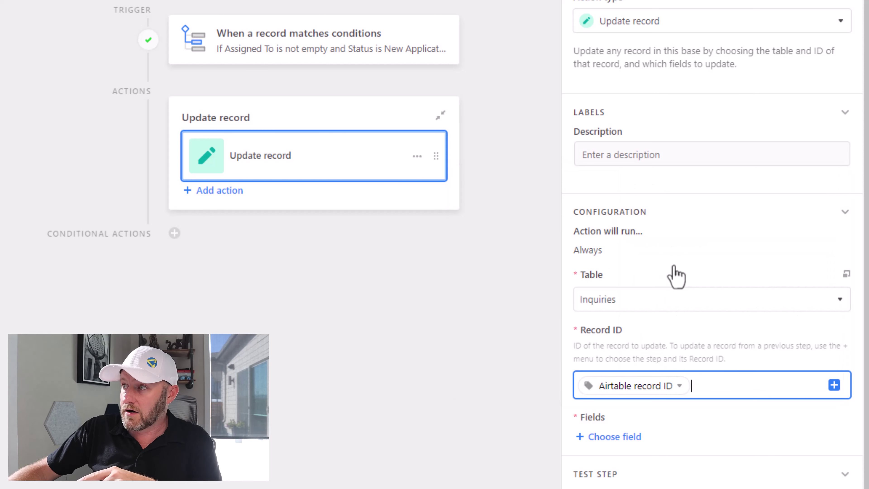
# Set the updated field Status to Assigned and run the test so the update applies
pyautogui.scroll(-2, 677, 278)
pyautogui.click(626, 384)
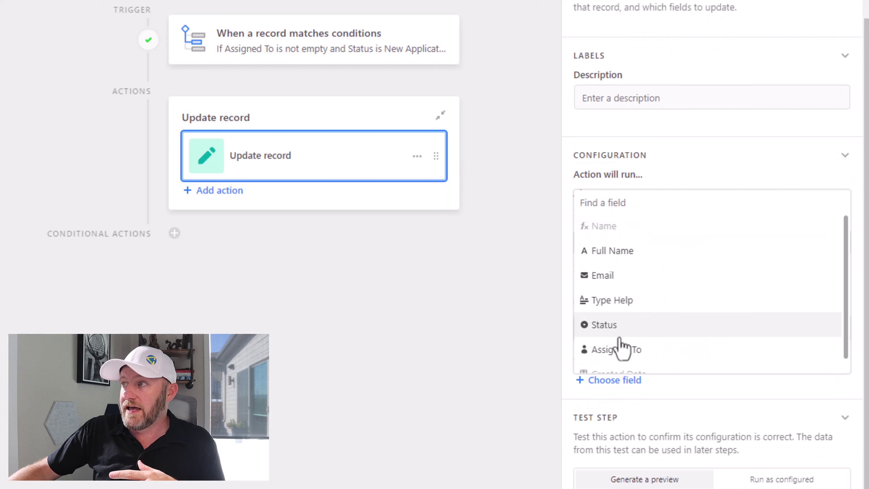
pyautogui.click(614, 327)
pyautogui.scroll(-2, 685, 347)
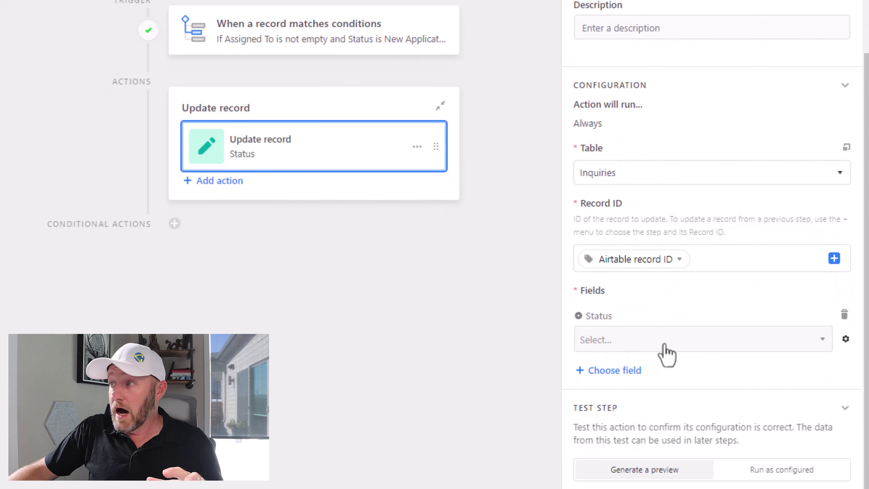
pyautogui.click(666, 354)
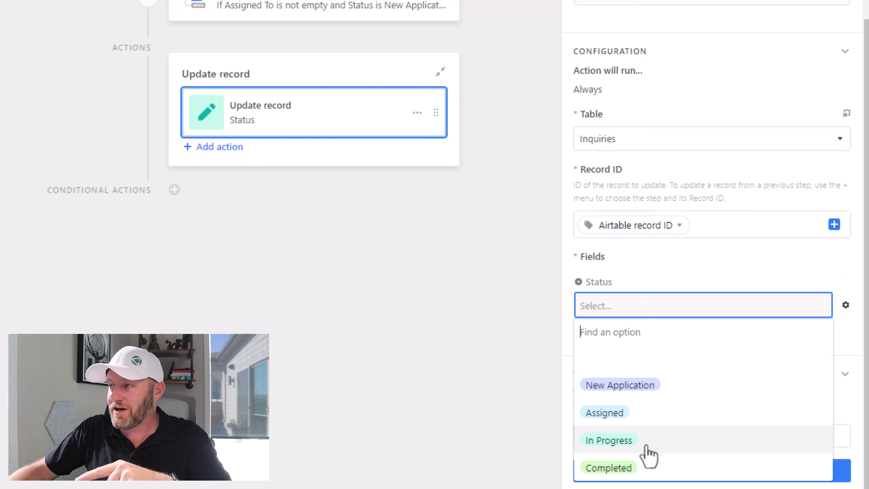
pyautogui.click(668, 414)
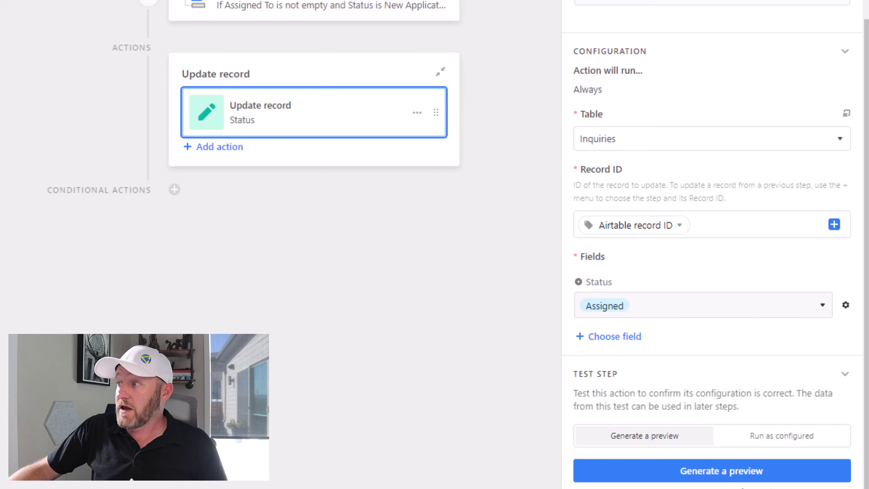
pyautogui.click(765, 438)
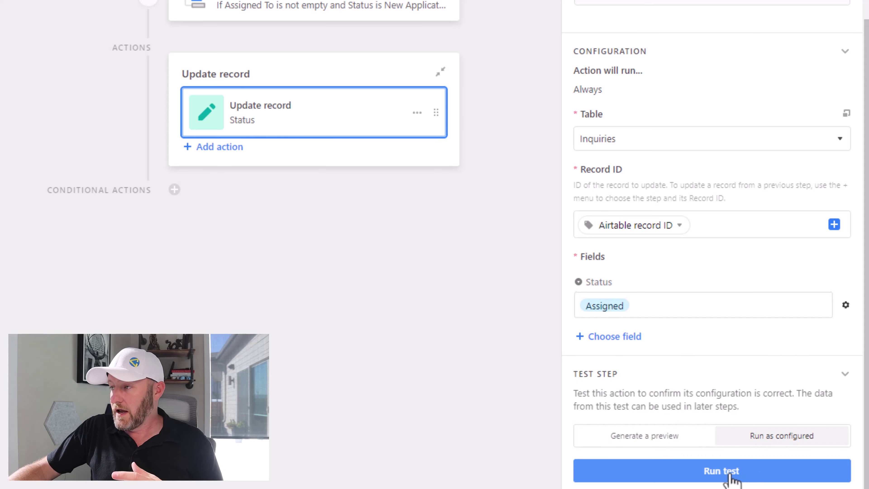
pyautogui.click(730, 476)
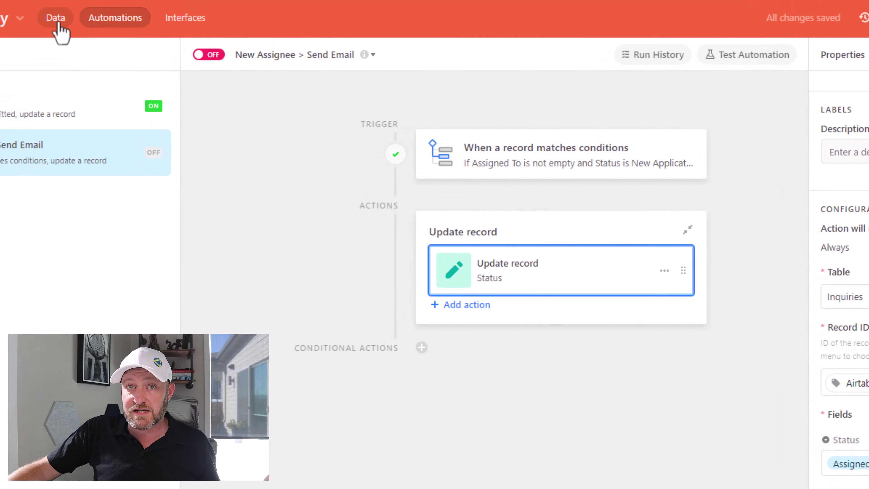
# Check that the test record's Status is Assigned, then add a conditional action group
pyautogui.click(57, 21)
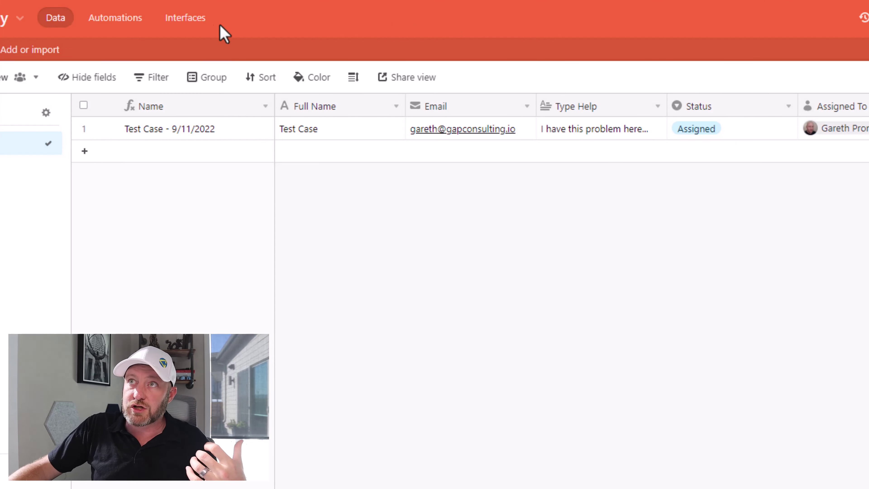
pyautogui.click(123, 22)
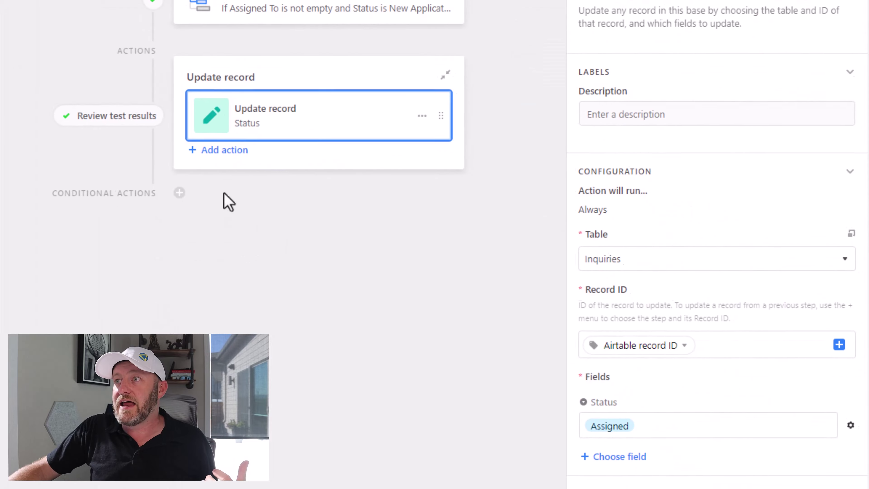
pyautogui.click(174, 189)
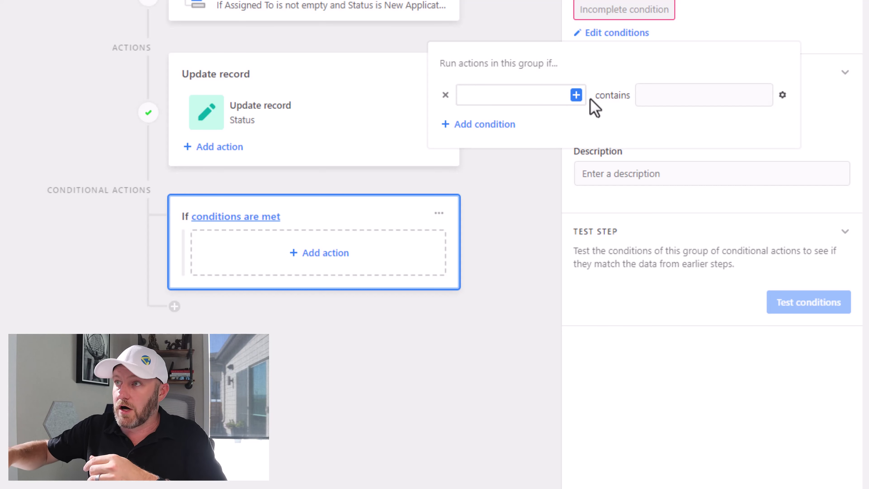
# Set the condition to Step 1 record's Assigned To is the base's one collaborator
pyautogui.click(579, 97)
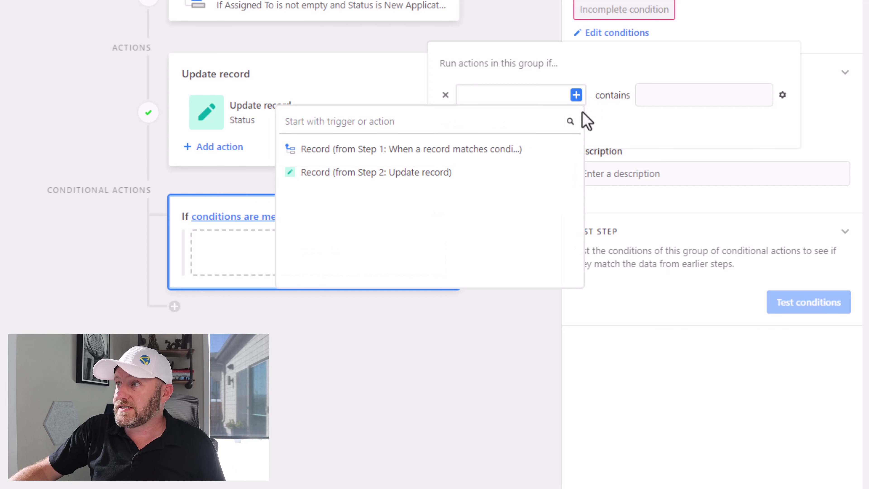
pyautogui.moveTo(539, 153)
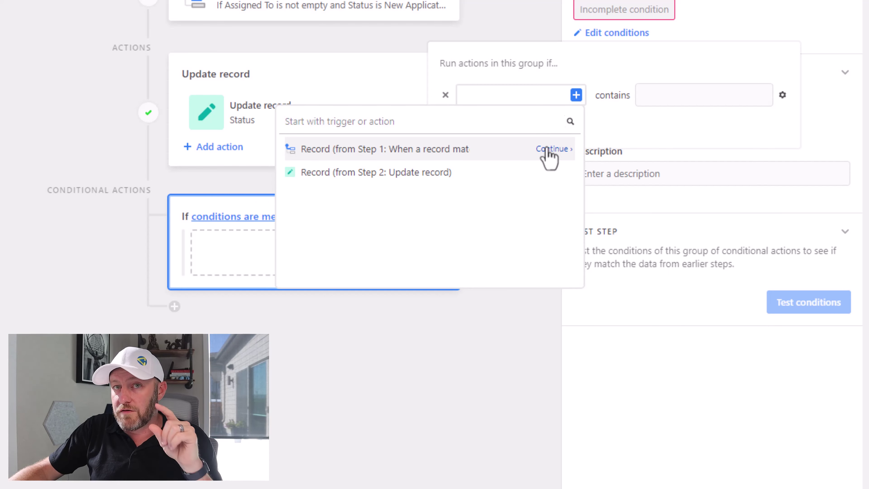
pyautogui.click(547, 149)
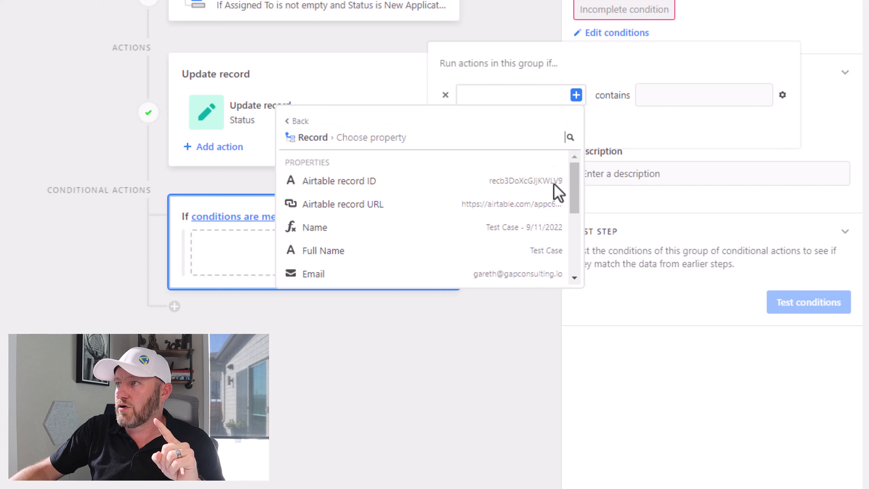
pyautogui.moveTo(574, 189); pyautogui.dragTo(575, 245)
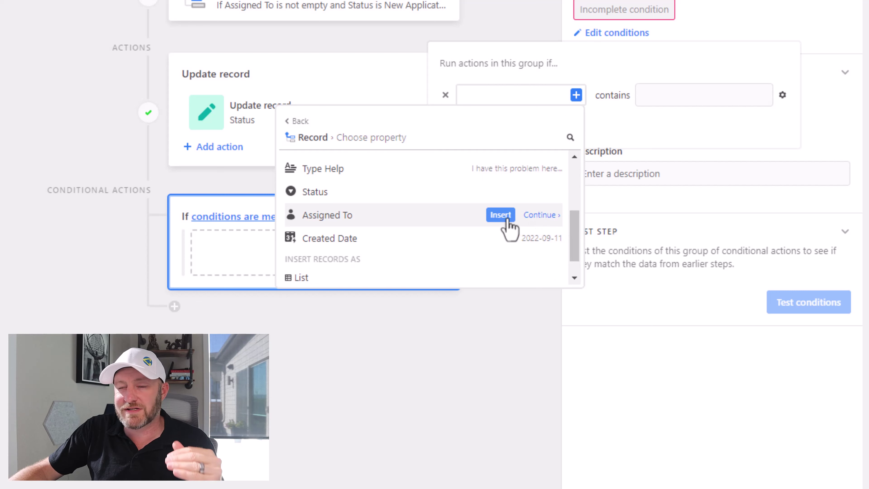
pyautogui.click(506, 219)
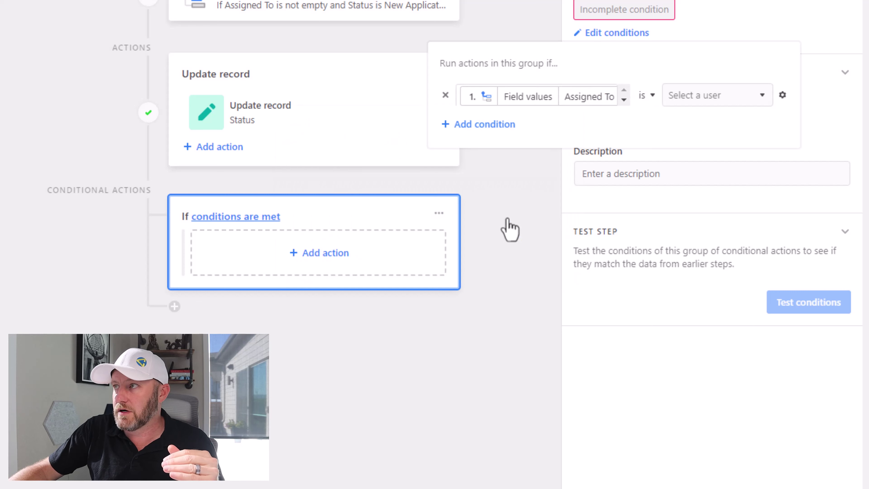
pyautogui.click(680, 106)
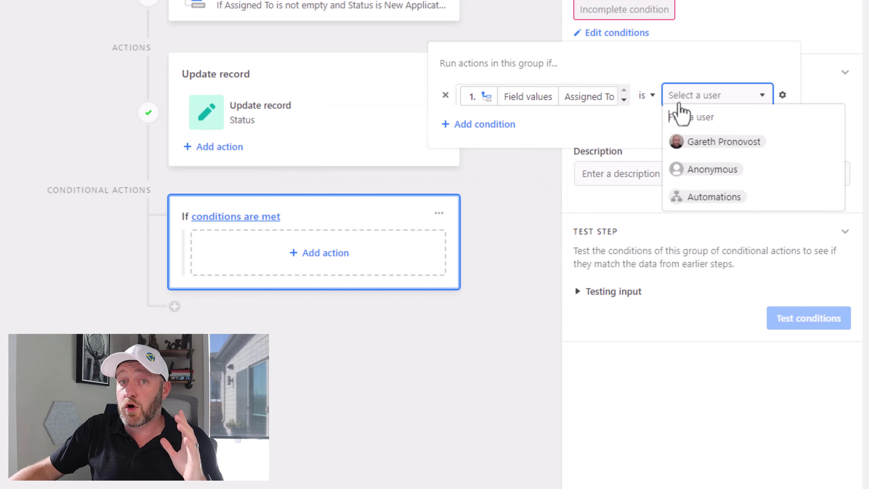
pyautogui.click(697, 148)
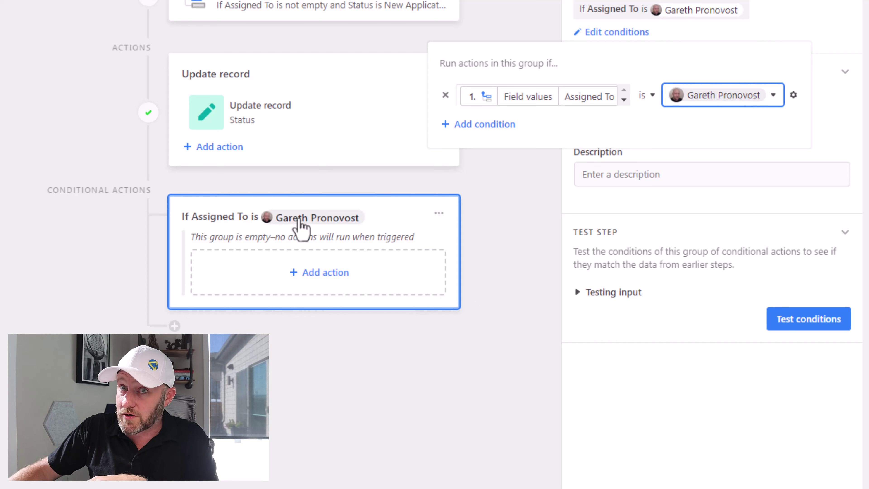
# List the conditional group's actions and locate Gmail's Send email under Integrations
pyautogui.click(308, 279)
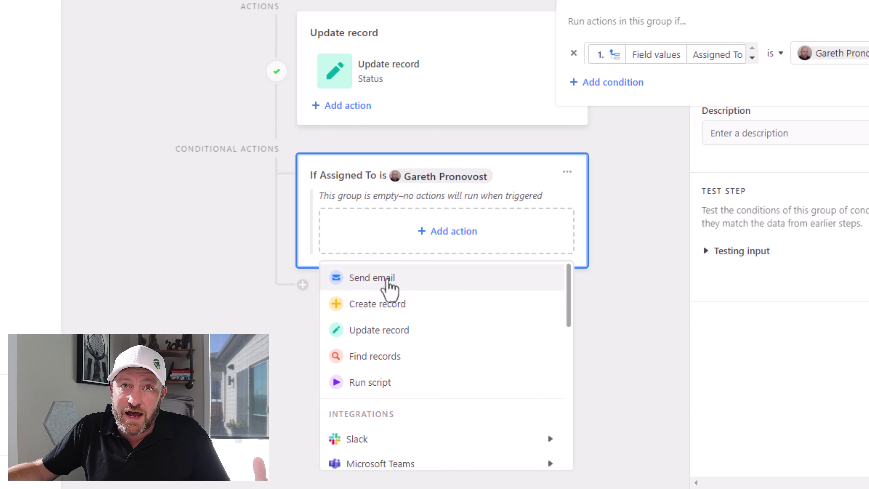
pyautogui.scroll(-2, 398, 293)
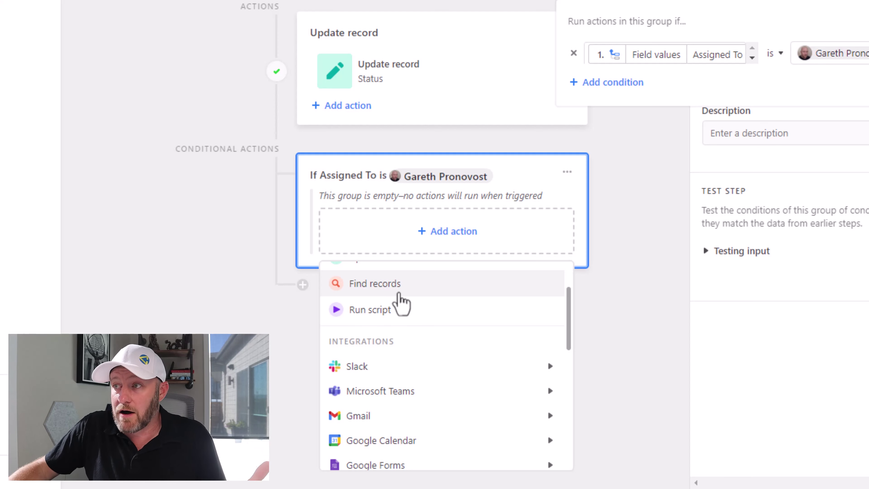
pyautogui.scroll(-6, 409, 338)
pyautogui.moveTo(413, 350)
pyautogui.scroll(-2, 394, 406)
pyautogui.moveTo(392, 405)
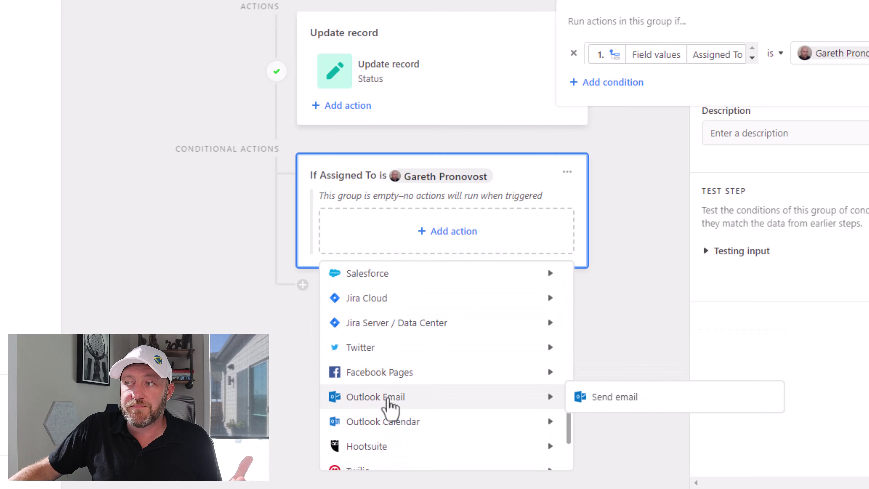
pyautogui.scroll(7, 393, 405)
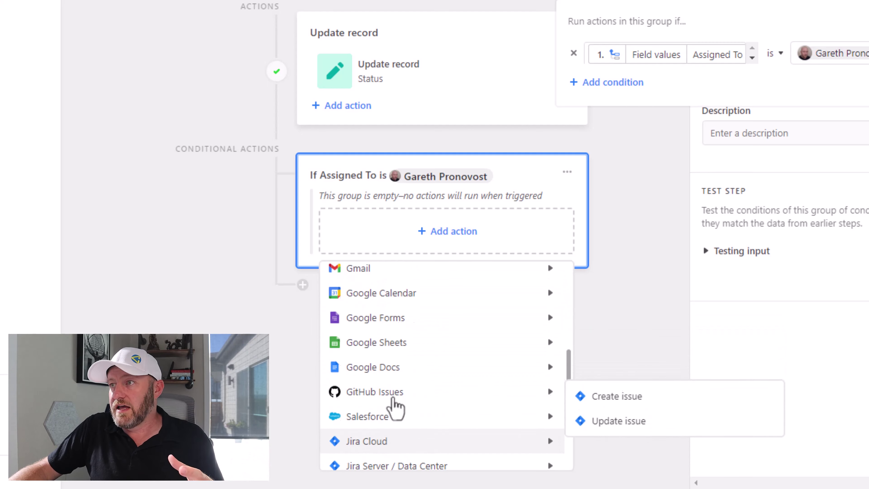
pyautogui.moveTo(377, 350)
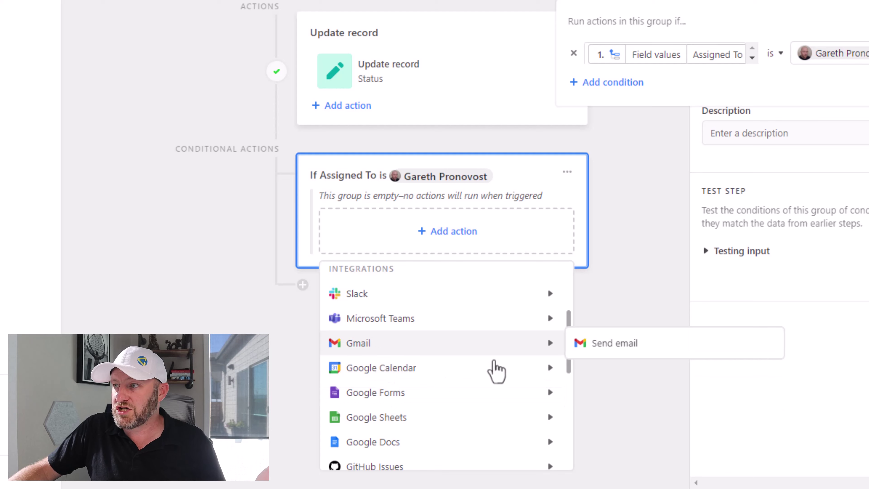
# Add a Gmail Send email action from the GAP Consulting account, addressed to the record's Email field
pyautogui.click(610, 347)
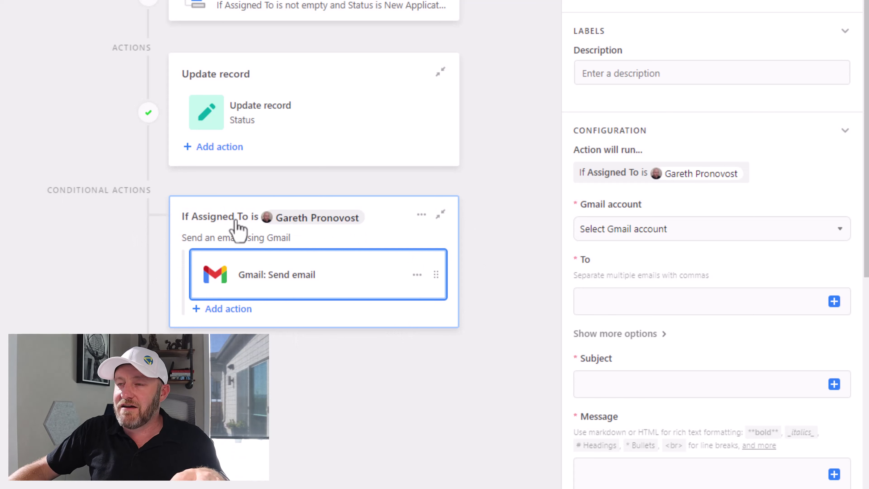
pyautogui.click(609, 233)
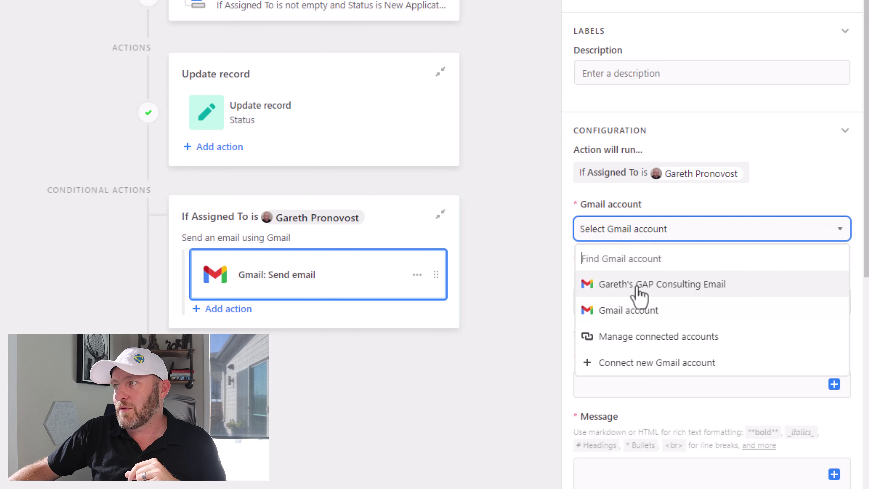
pyautogui.click(639, 287)
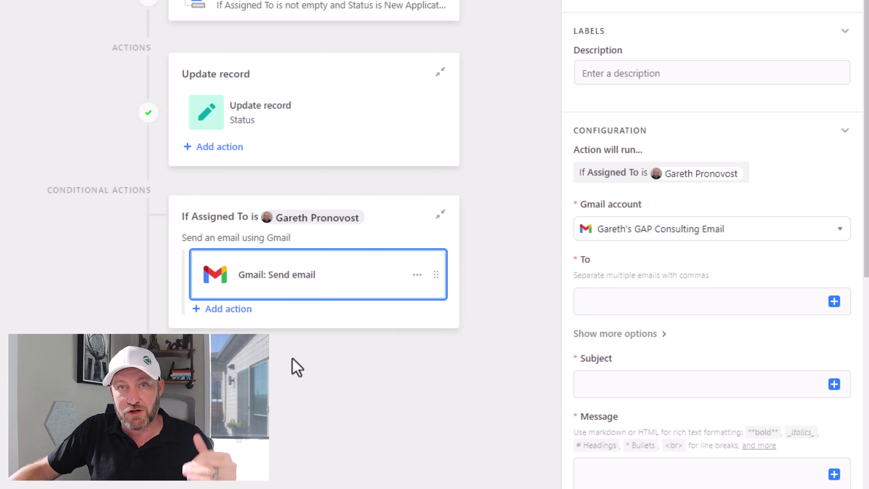
pyautogui.click(834, 302)
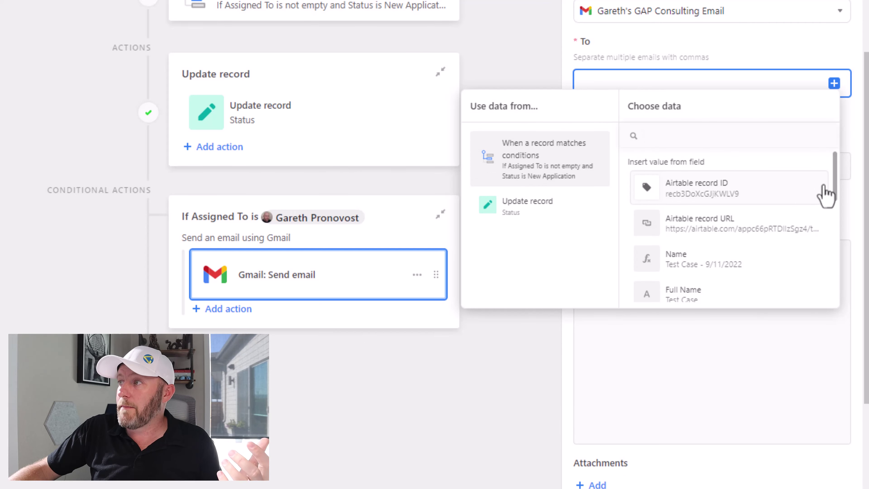
pyautogui.moveTo(840, 174); pyautogui.dragTo(838, 209)
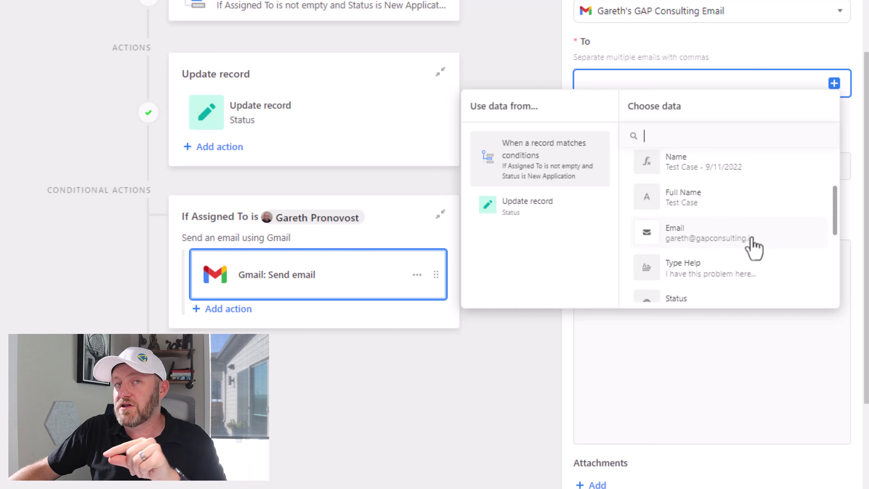
pyautogui.click(808, 246)
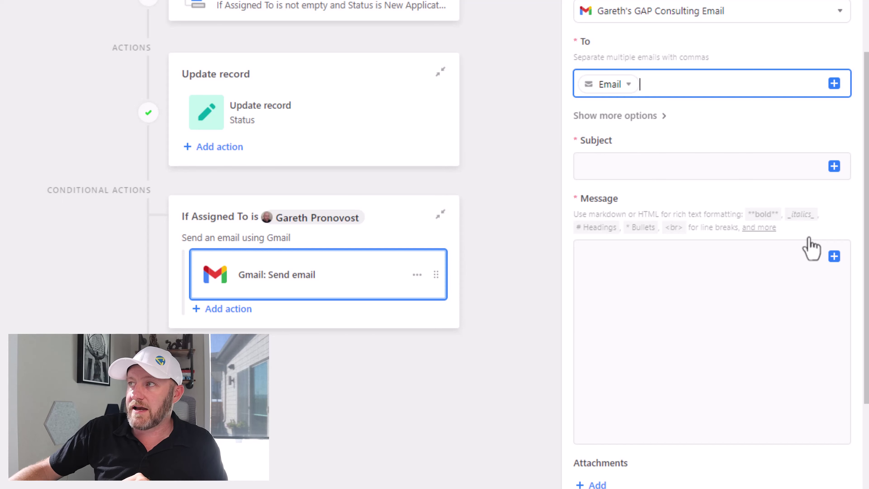
# Set subject 'New Inquiry Received' and message 'Hi' + Full Name, then 'This is the message...'
pyautogui.click(738, 160)
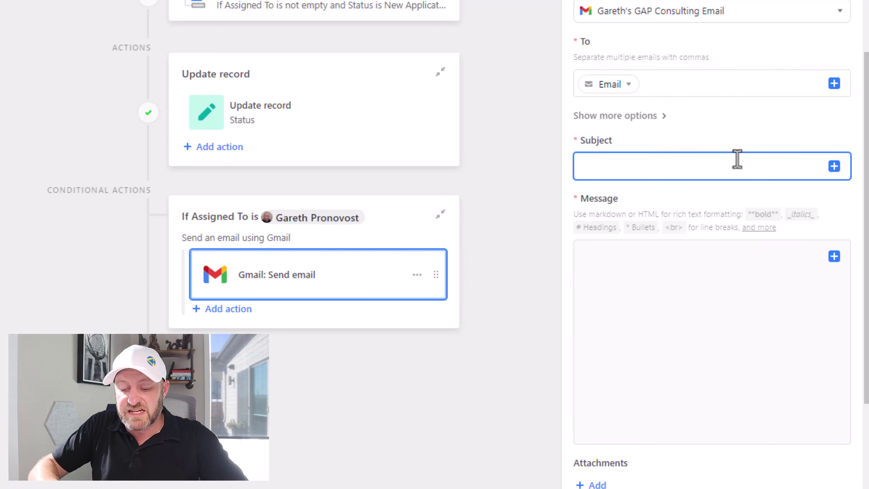
pyautogui.write('New In')
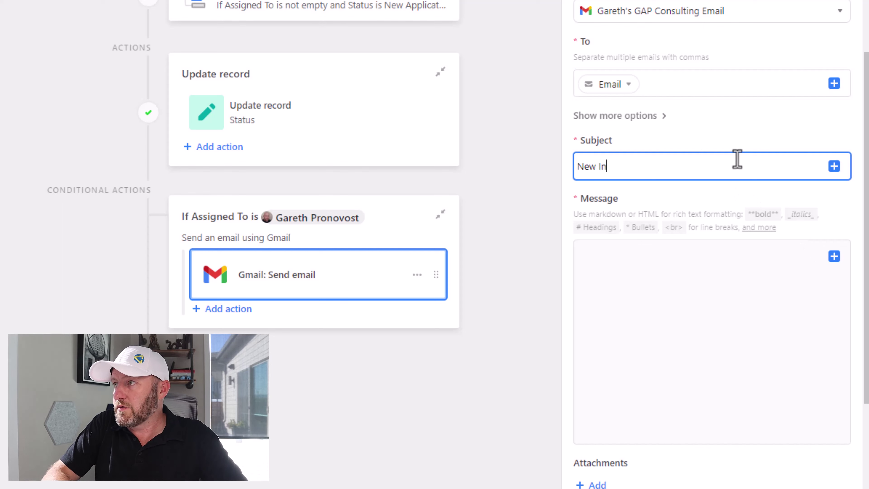
pyautogui.write('quiry Received')
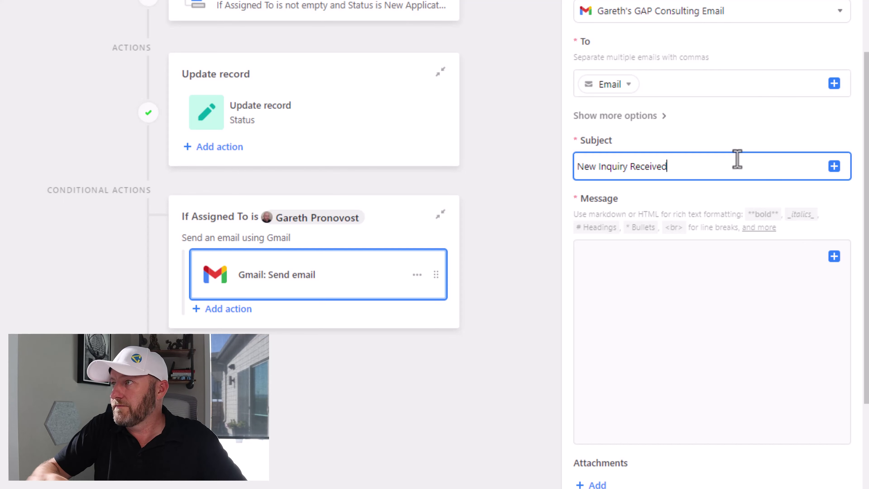
pyautogui.click(606, 254)
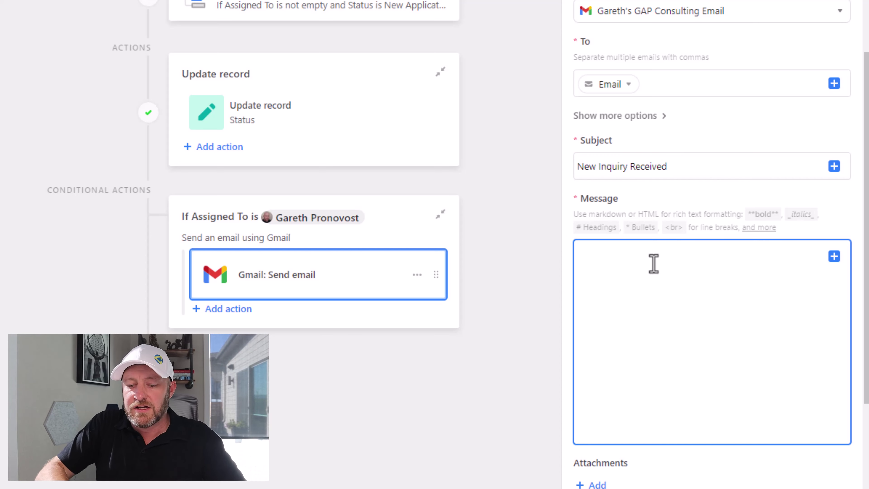
pyautogui.write('Hi')
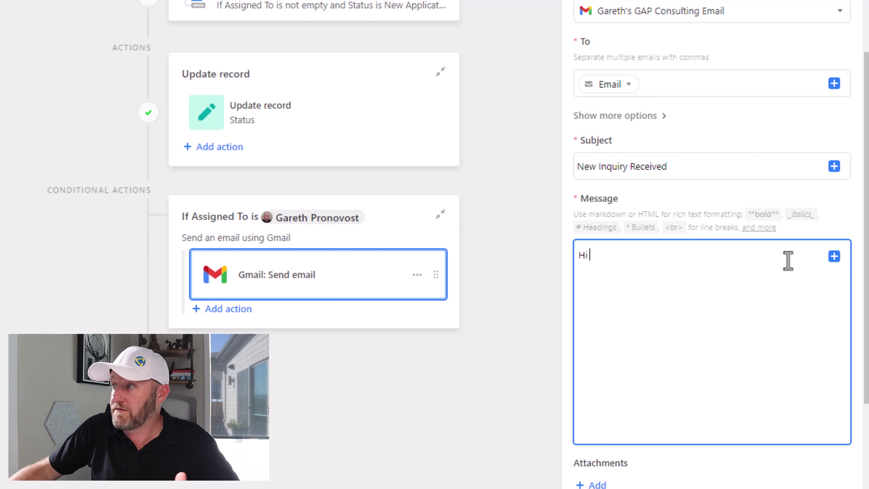
pyautogui.click(834, 256)
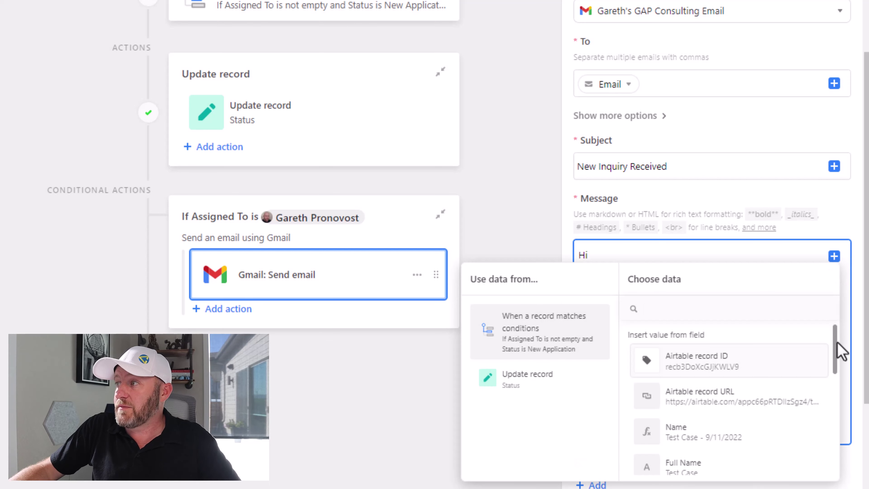
pyautogui.moveTo(840, 351); pyautogui.dragTo(838, 363)
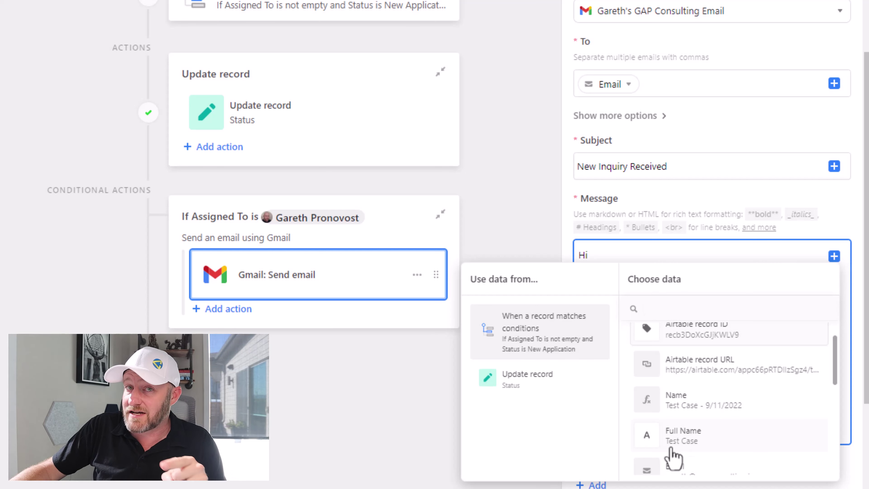
pyautogui.click(790, 439)
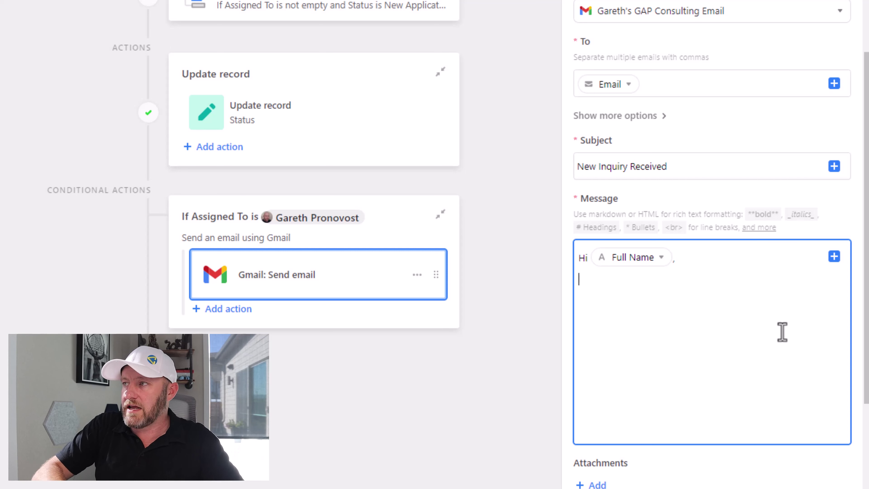
pyautogui.write('This is ')
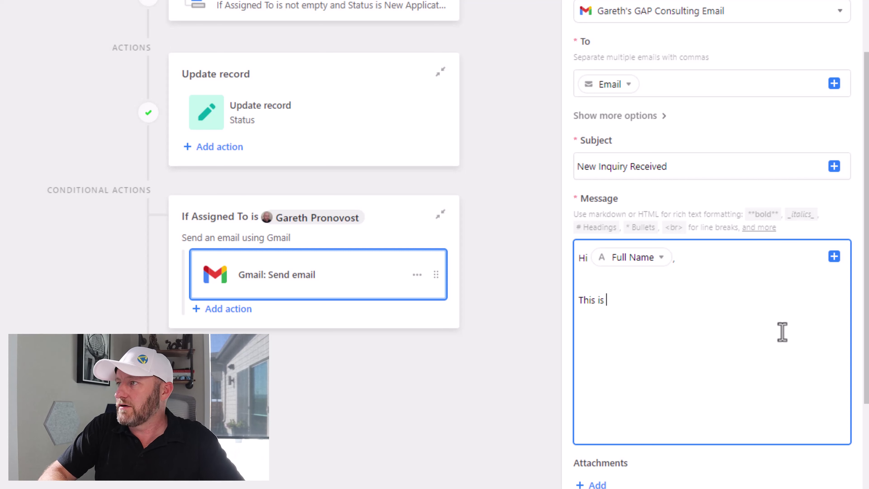
pyautogui.write('the message...')
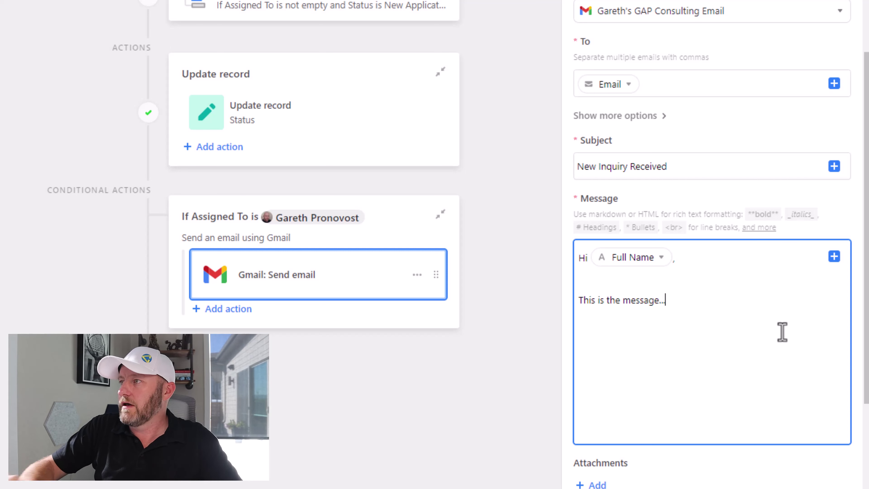
pyautogui.scroll(-4, 773, 332)
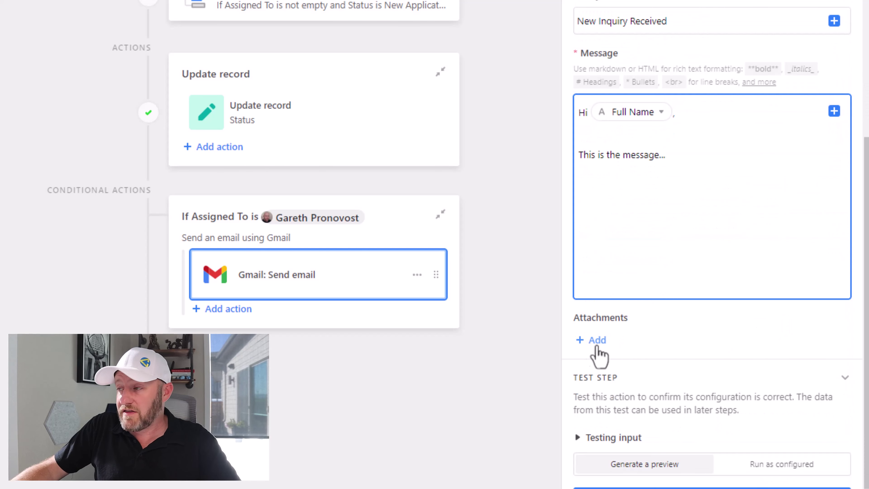
pyautogui.scroll(-1, 718, 370)
# Generate a preview showing the email sent with subject 'New Inquiry Received' and greeting 'Hi Test Case'
pyautogui.click(730, 480)
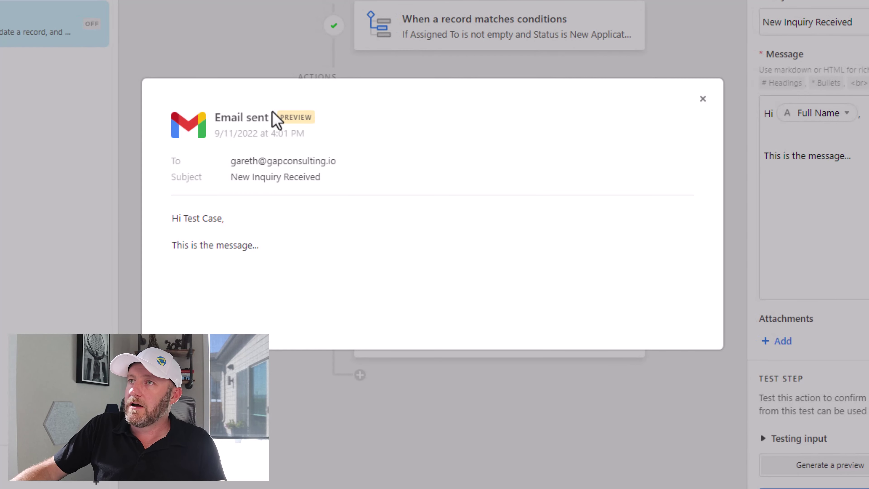
pyautogui.moveTo(231, 162); pyautogui.dragTo(224, 179)
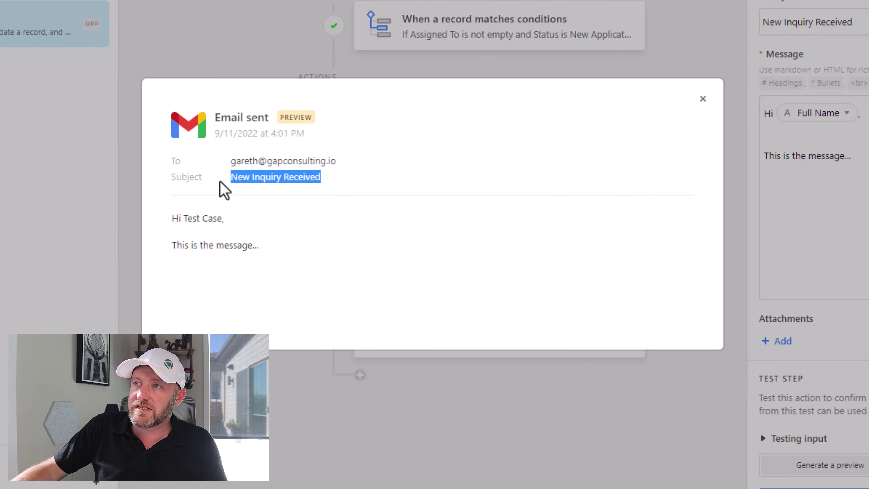
pyautogui.moveTo(262, 247); pyautogui.dragTo(173, 206)
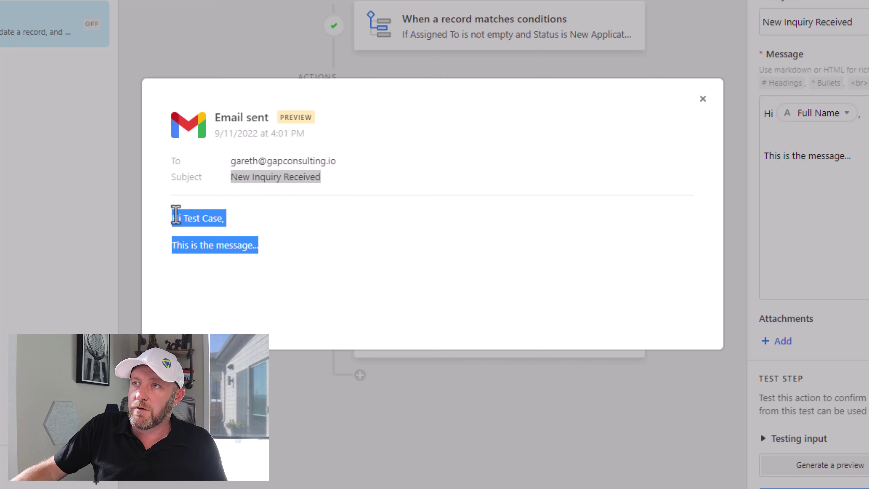
pyautogui.click(282, 239)
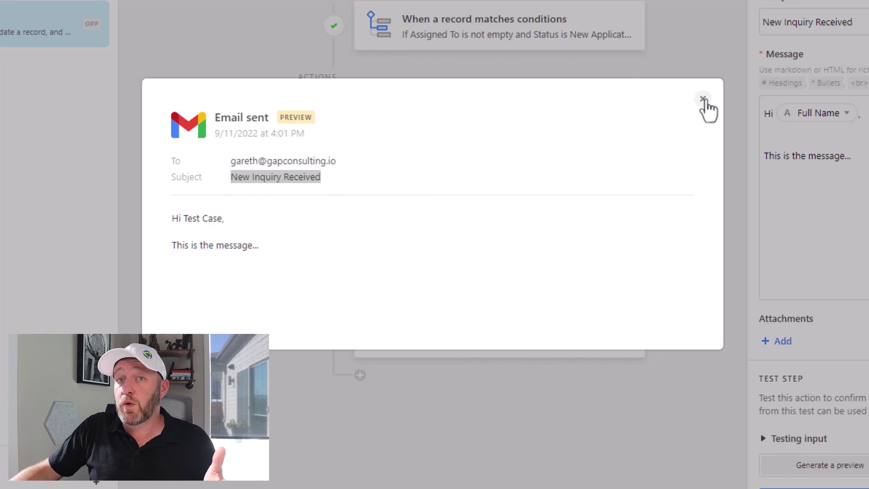
# Close the email preview and switch the New Assignee > Send Email automation on
pyautogui.click(703, 99)
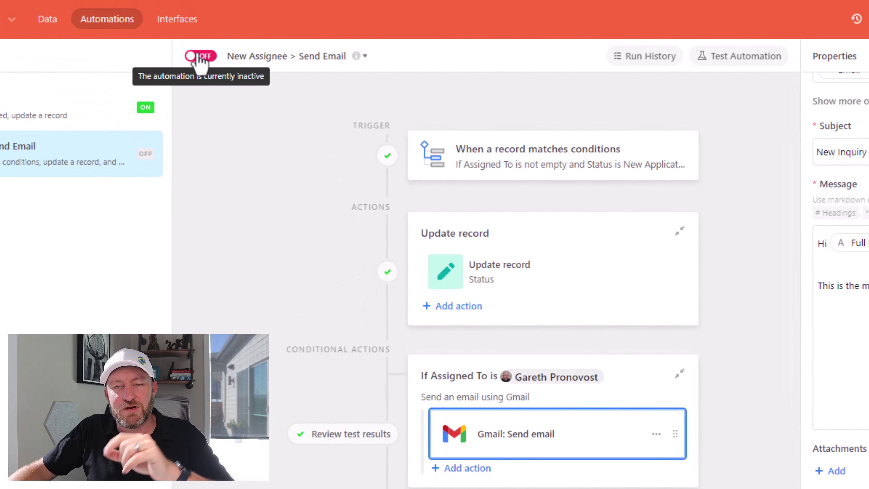
pyautogui.click(201, 57)
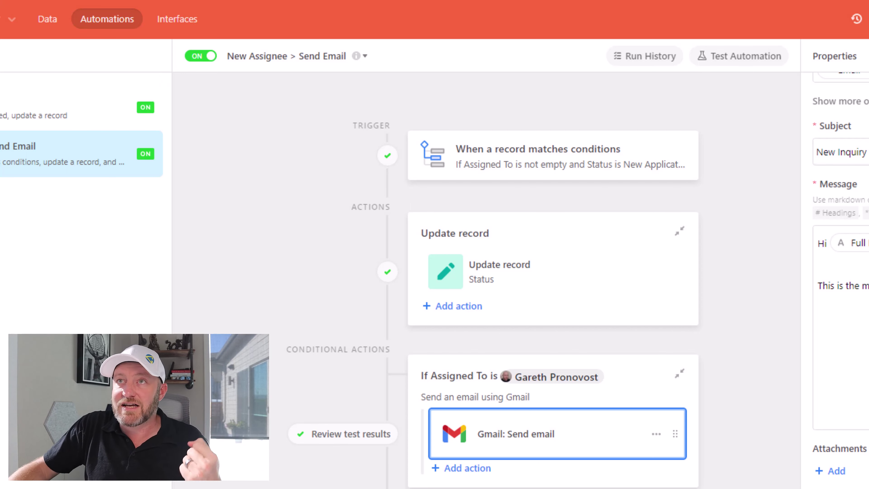
# In the data grid, verify the Test Case record's Status reads Assigned, leaving it unchanged
pyautogui.click(49, 20)
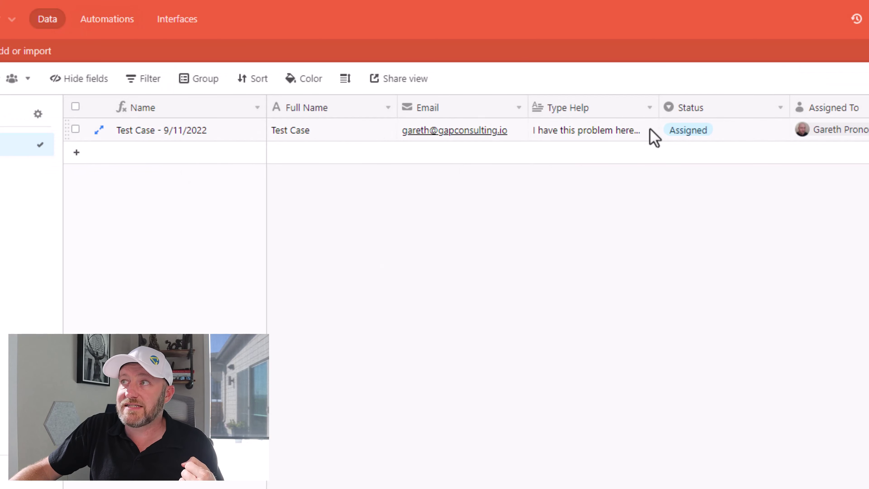
pyautogui.click(714, 134)
pyautogui.click(714, 134)
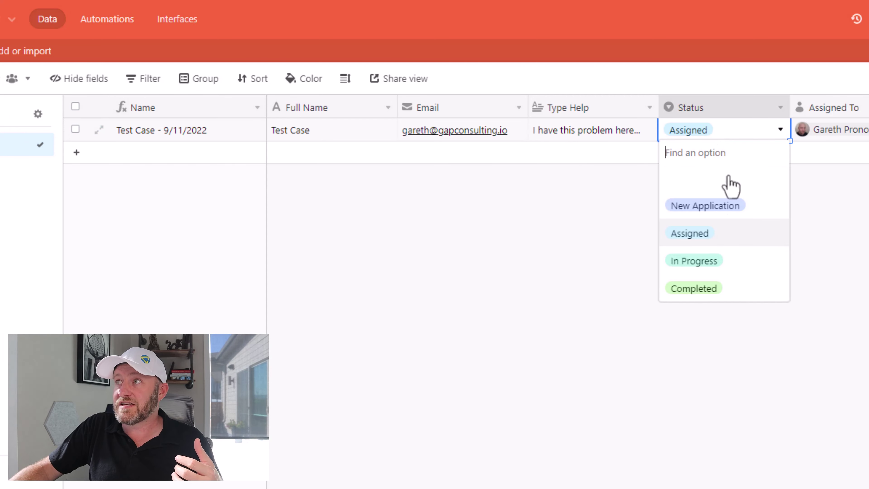
pyautogui.click(865, 147)
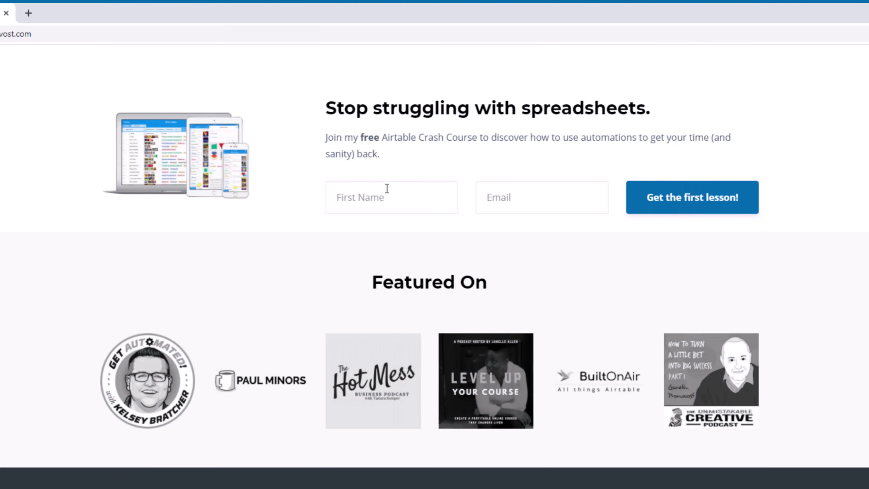
# Fill the crash-course signup form with a first name and the autofilled email address
pyautogui.click(387, 197)
pyautogui.write('Gareth')
pyautogui.press('Tab')
pyautogui.write('garet')
pyautogui.press('Down')
pyautogui.press('Return')
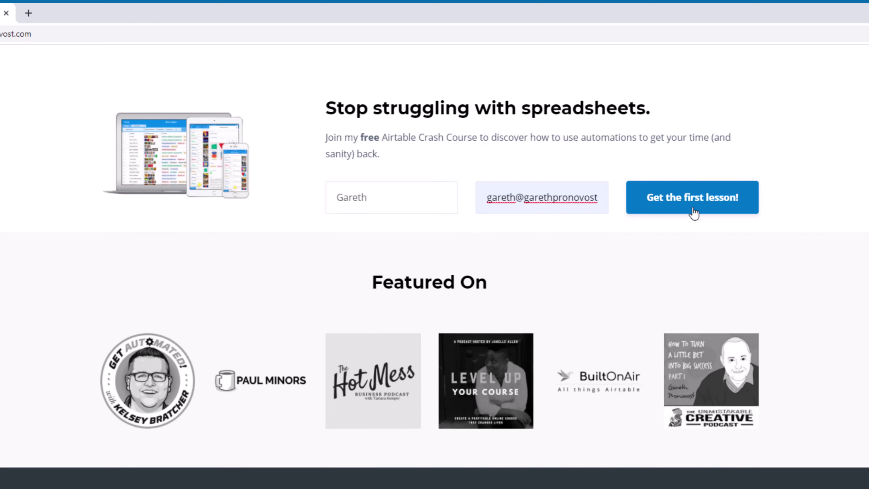
# Go to the Services page and scroll down to its three support option cards
pyautogui.scroll(20, 694, 213)
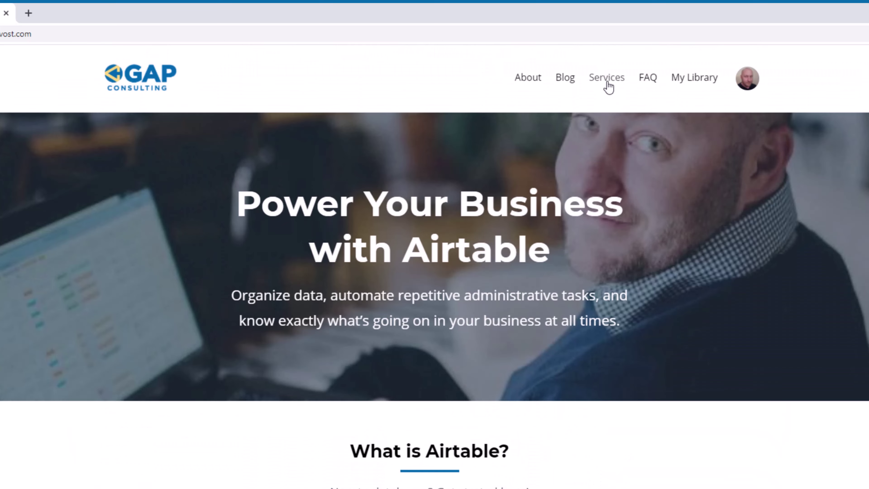
pyautogui.click(607, 78)
pyautogui.scroll(-10, 327, 305)
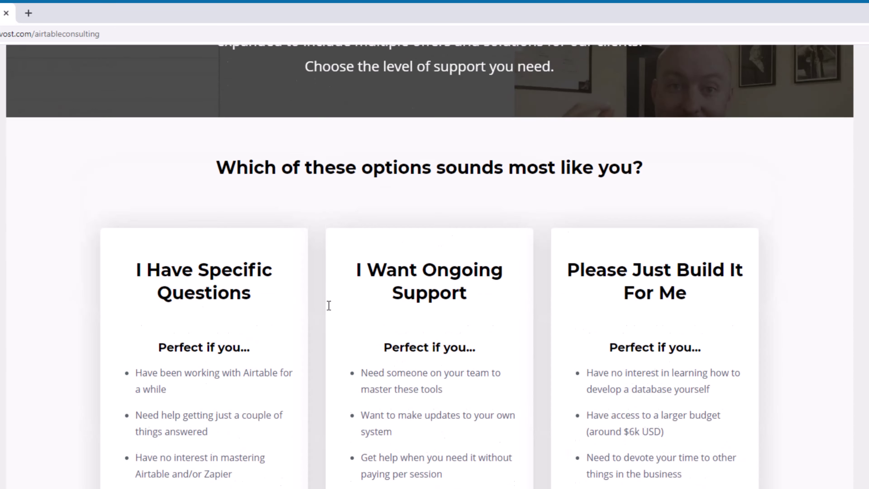